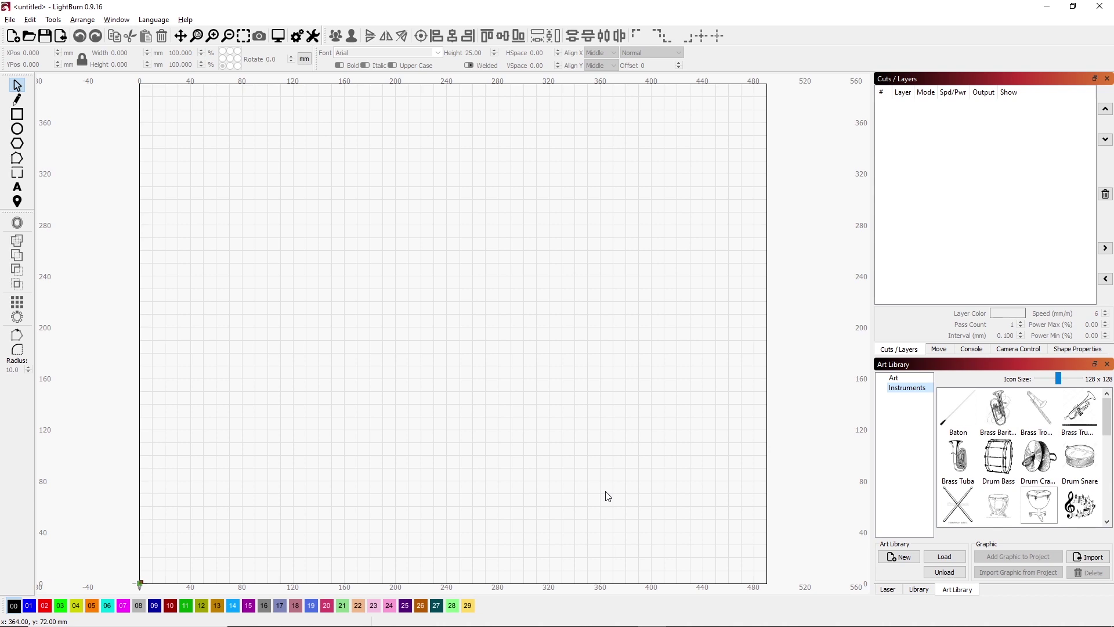
Draw a circle about 141 mm across with the Ellipse tool, undoing the stray second ellipse.
{"action": "left_click", "coordinate": [18, 129]}
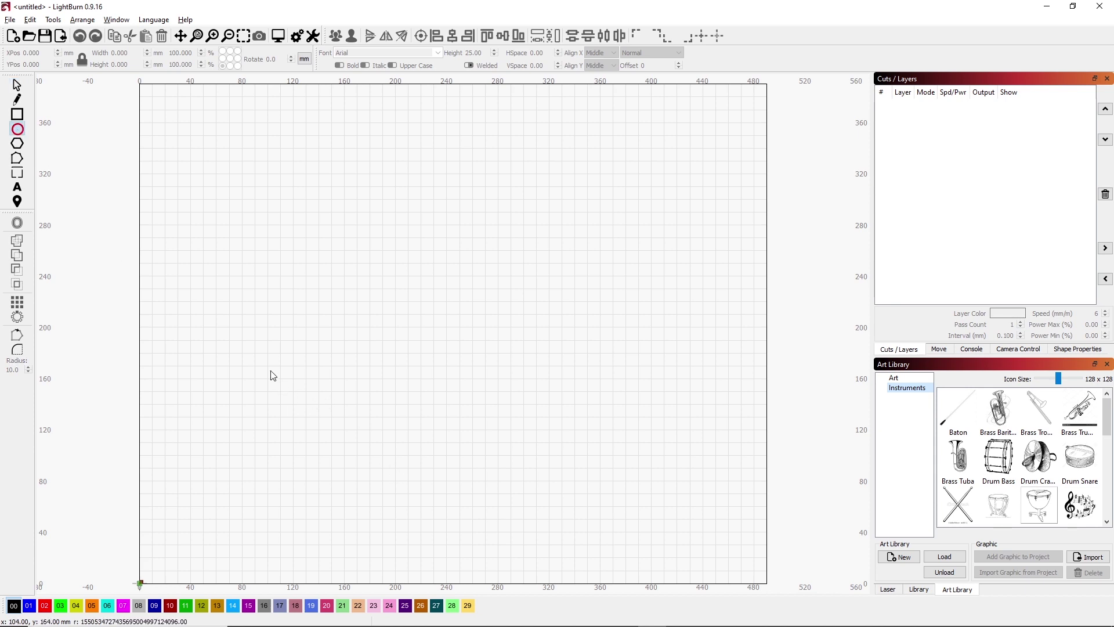
{"action": "left_click_drag", "start_coordinate": [255, 350], "coordinate": [435, 493]}
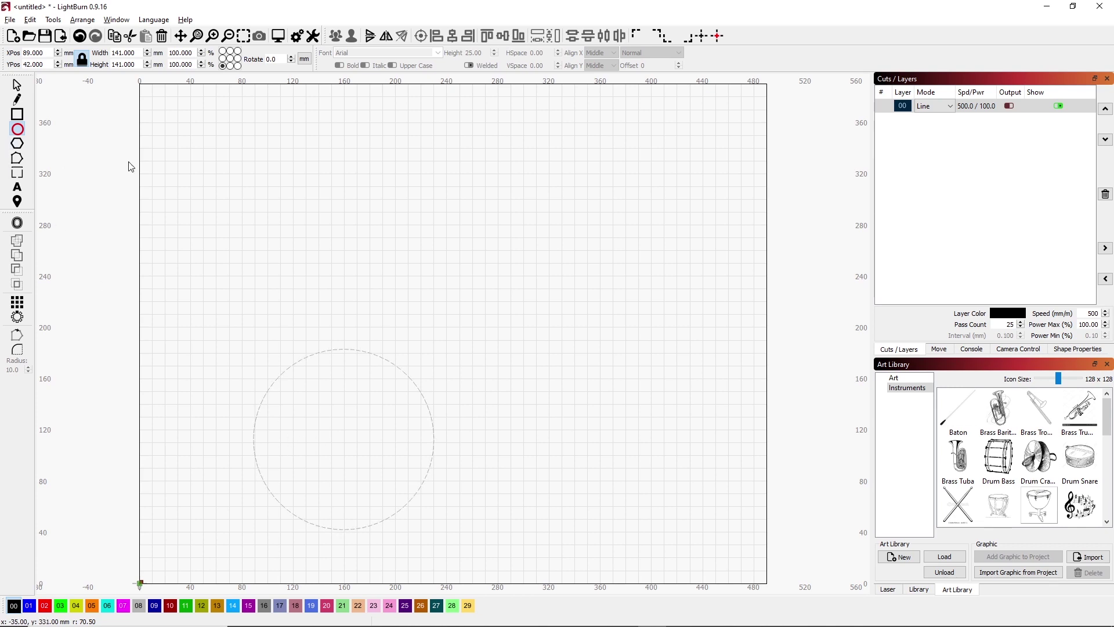
{"action": "left_click_drag", "start_coordinate": [257, 200], "coordinate": [340, 284]}
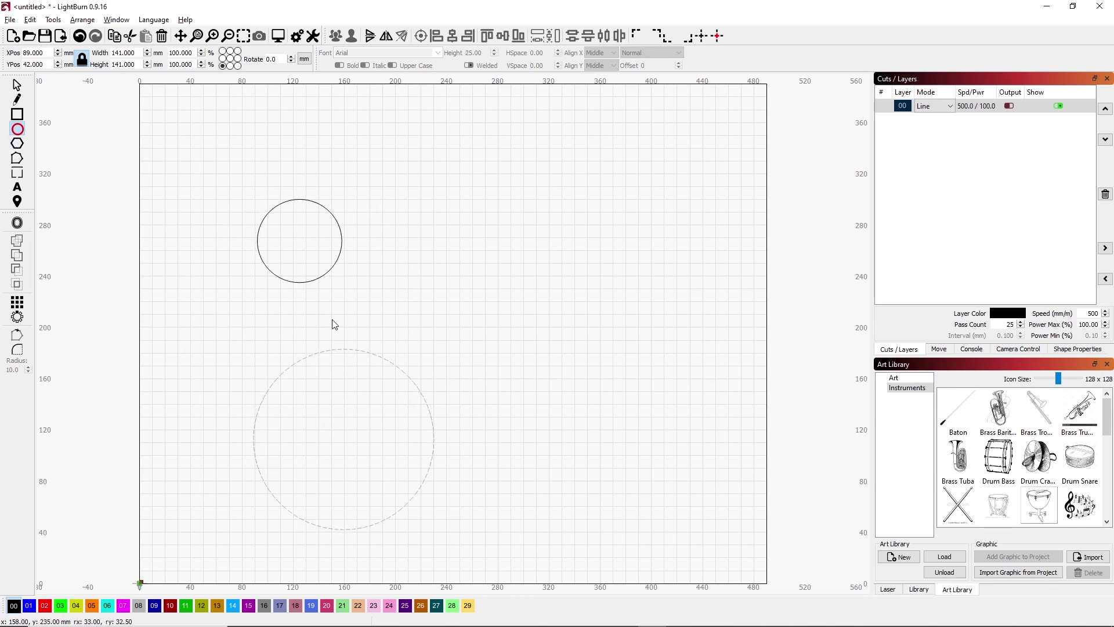
{"action": "left_click_drag", "start_coordinate": [332, 325], "coordinate": [228, 272]}
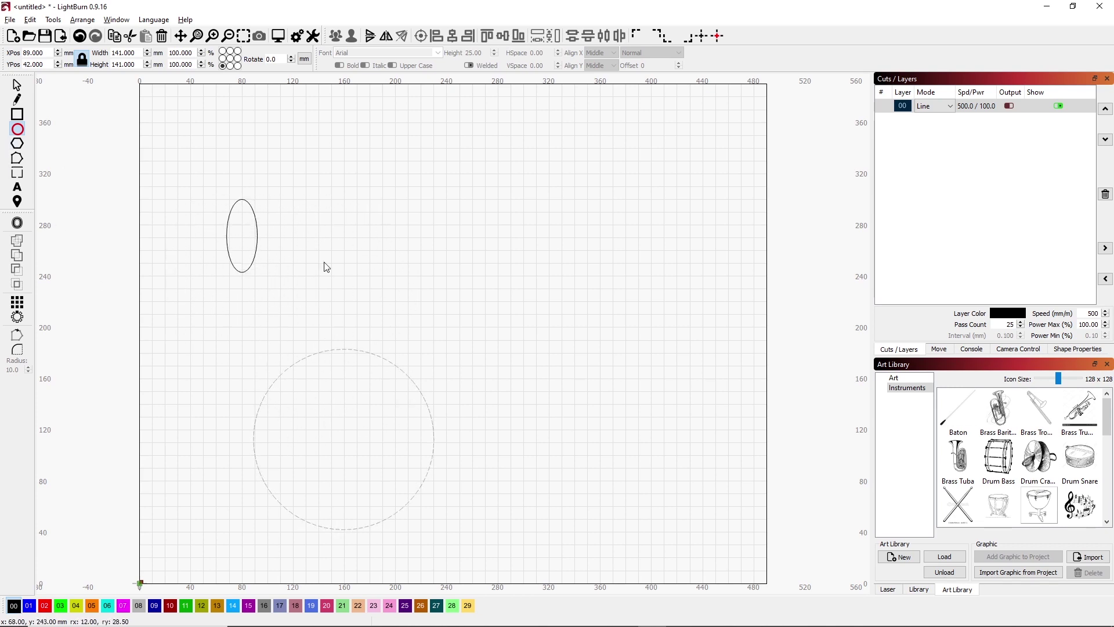
{"action": "left_click_drag", "start_coordinate": [324, 265], "coordinate": [375, 287]}
{"action": "key", "text": "ctrl+z"}
{"action": "left_click", "coordinate": [17, 86]}
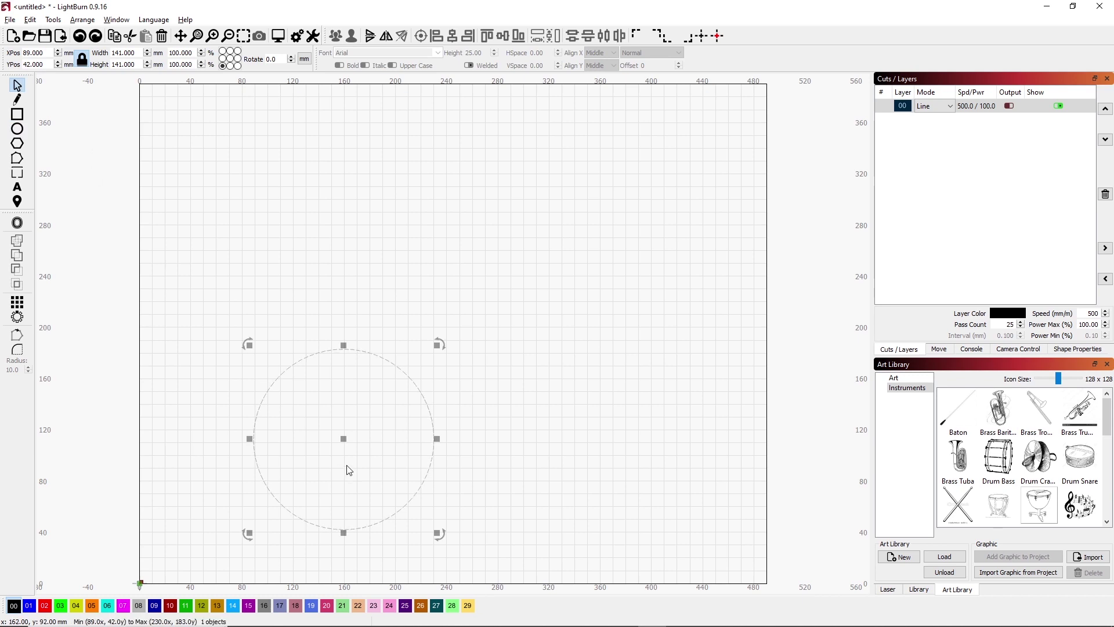
Set the circle width to 100 mm with the lock on, move it to origin, and zoom to it.
{"action": "double_click", "coordinate": [127, 52]}
{"action": "type", "text": "100"}
{"action": "key", "text": "Return"}
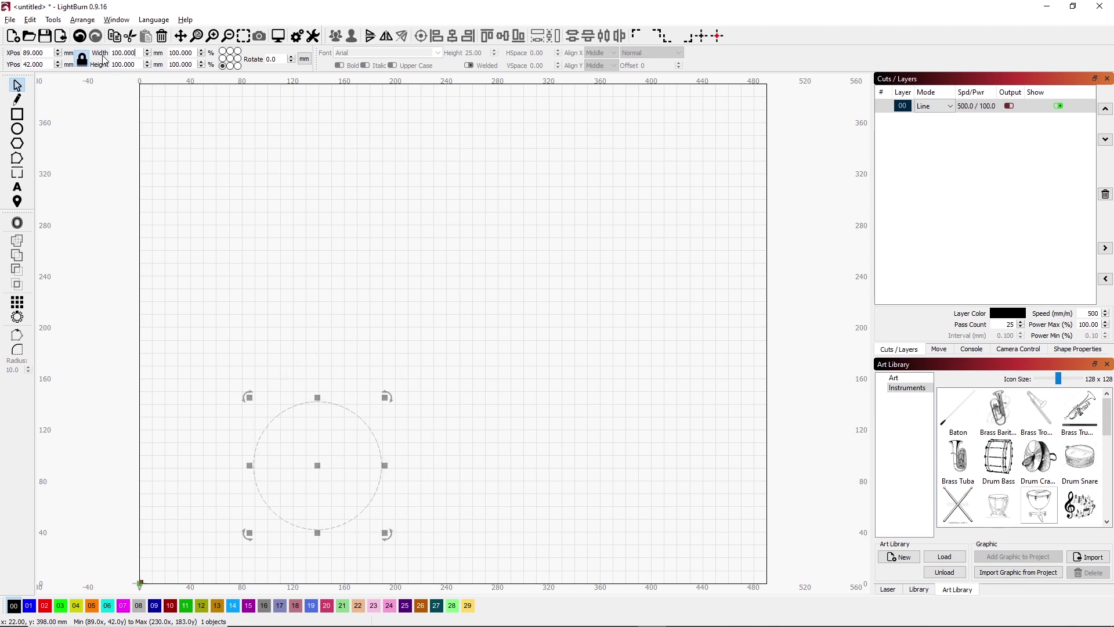
{"action": "left_click", "coordinate": [660, 37]}
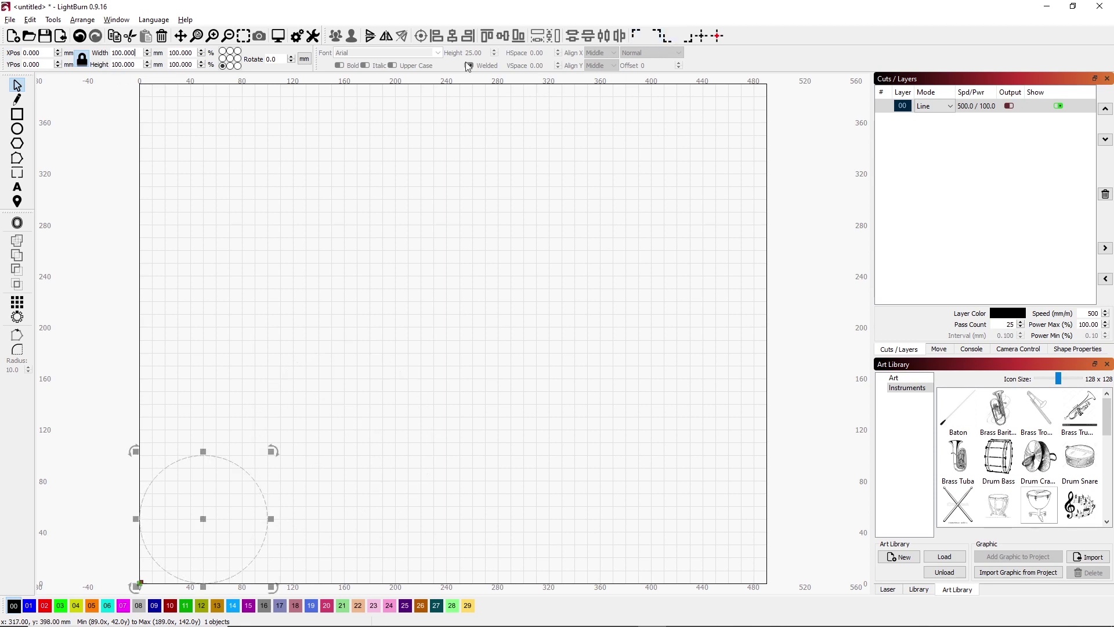
{"action": "left_click", "coordinate": [247, 36]}
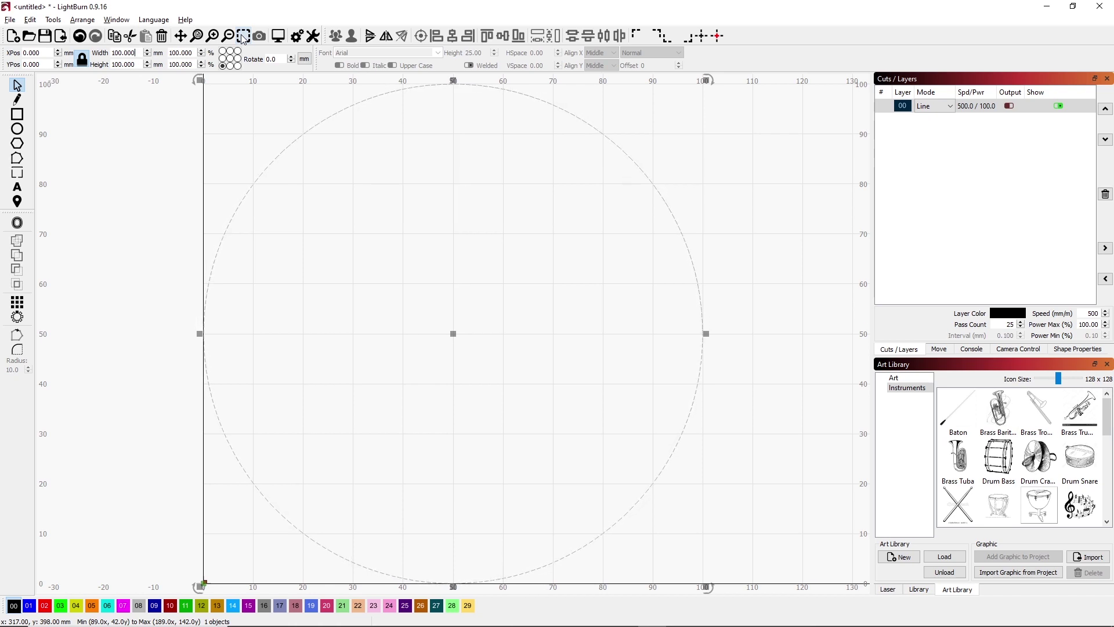
{"action": "left_click", "coordinate": [748, 205]}
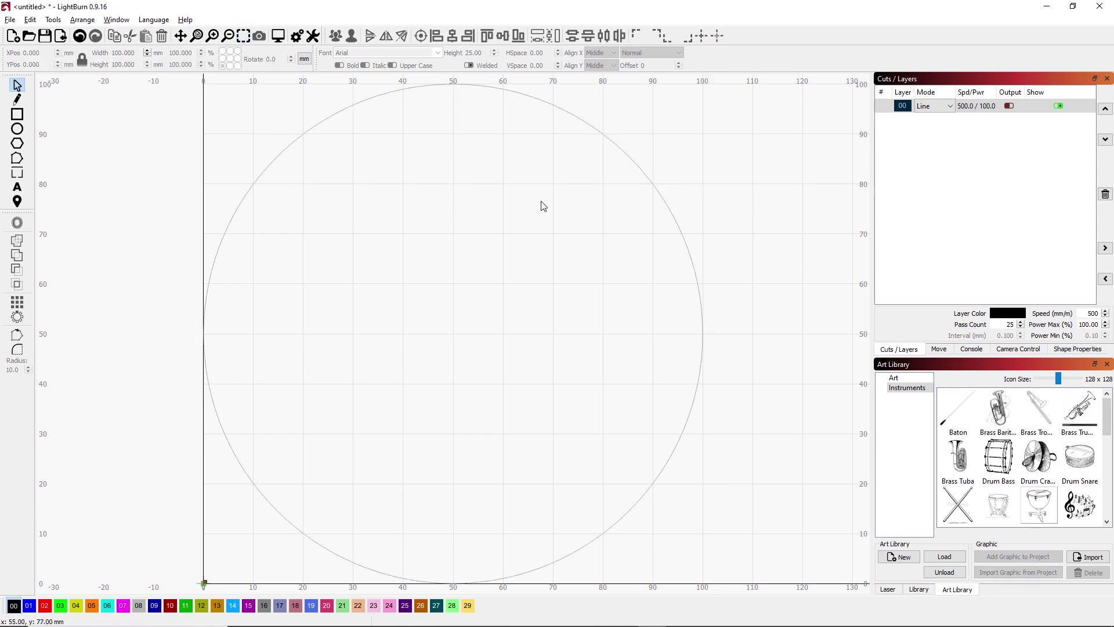
Offset the 100 mm circle inward by 7 mm with Offset Shapes.
{"action": "left_click", "coordinate": [658, 187]}
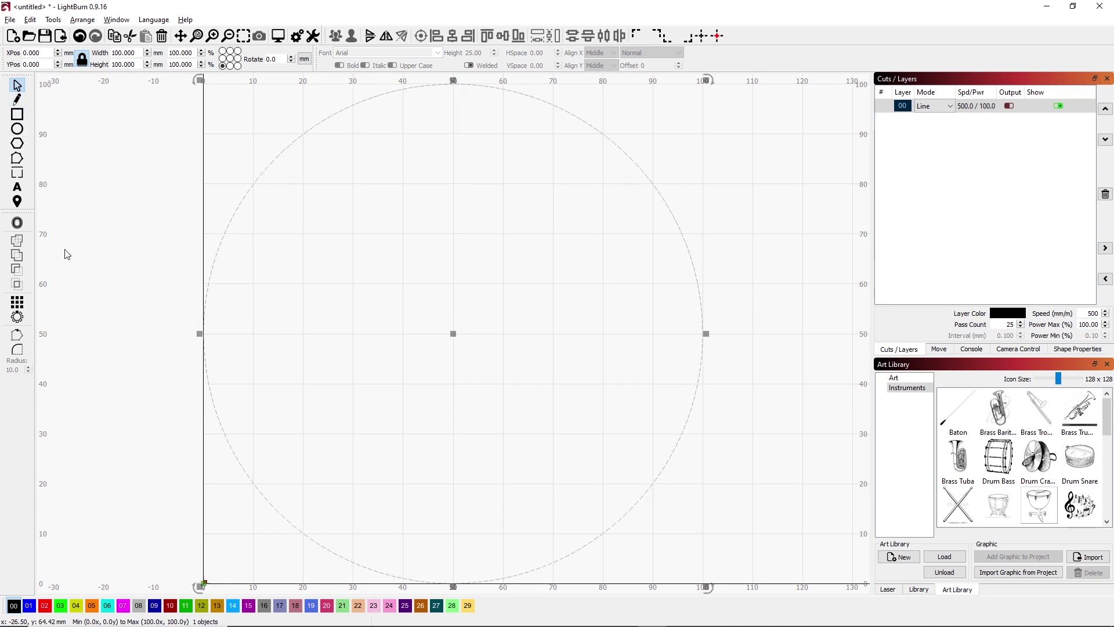
{"action": "left_click", "coordinate": [17, 224]}
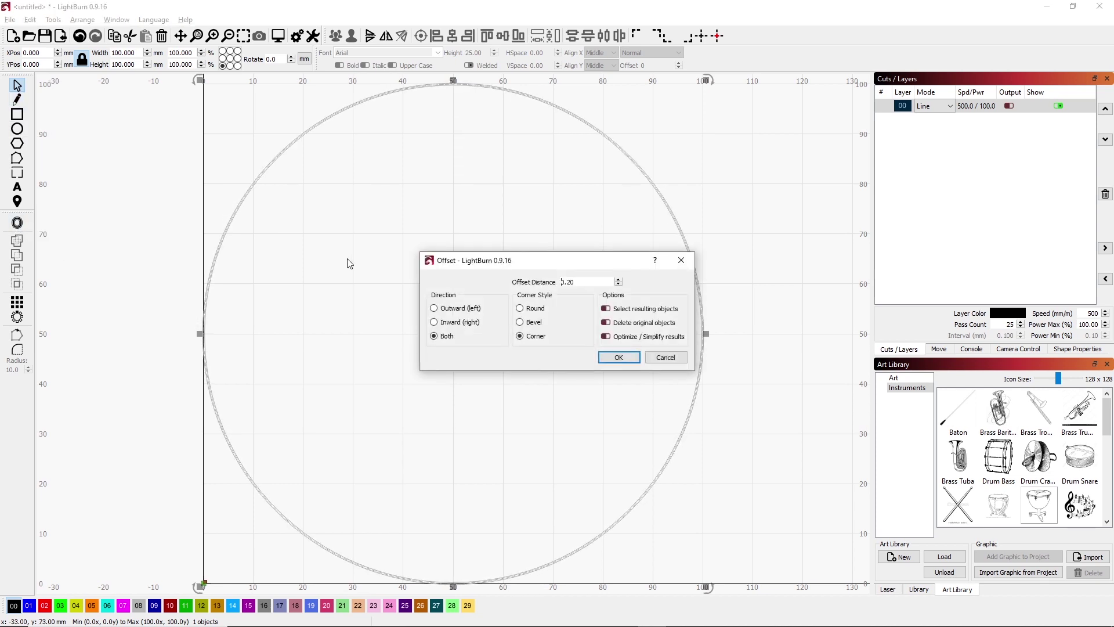
{"action": "left_click", "coordinate": [433, 323]}
{"action": "double_click", "coordinate": [569, 282]}
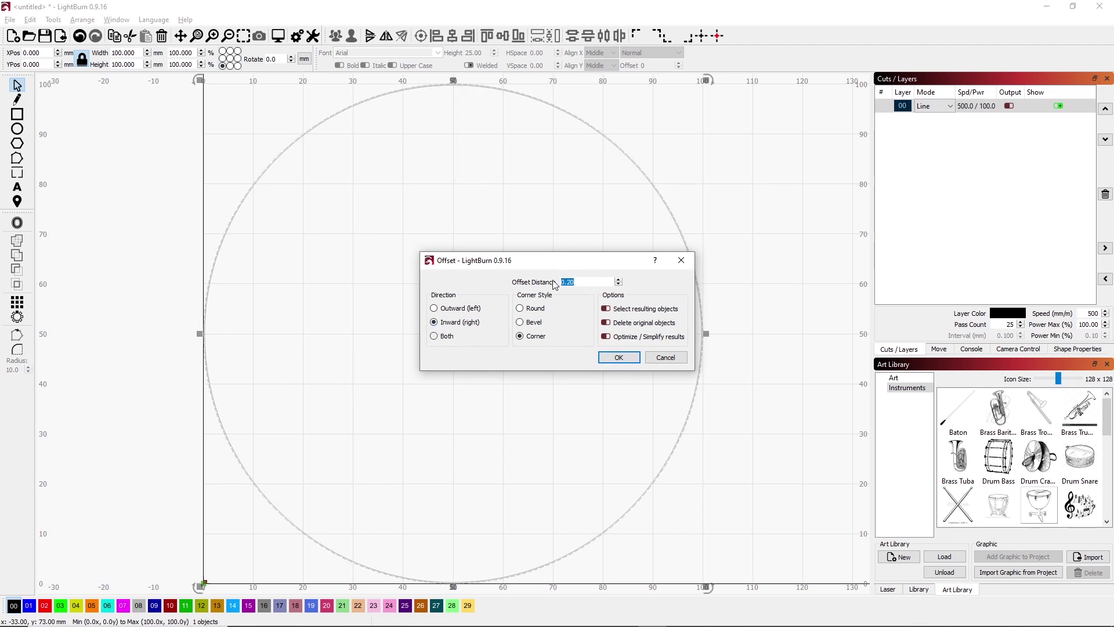
{"action": "type", "text": "7"}
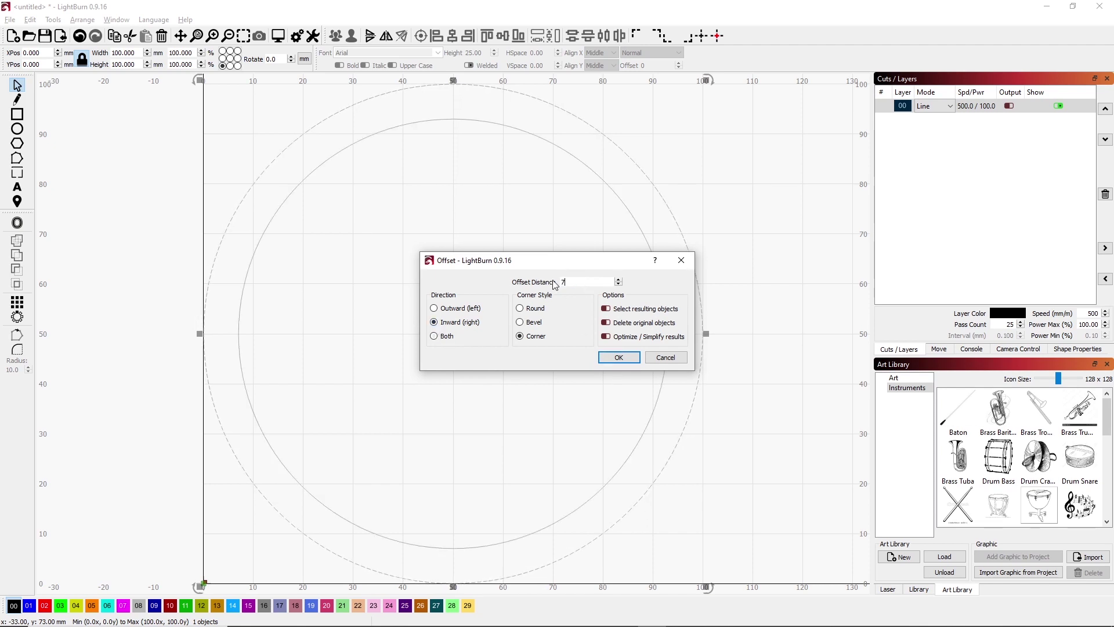
{"action": "left_click_drag", "start_coordinate": [595, 263], "coordinate": [758, 365]}
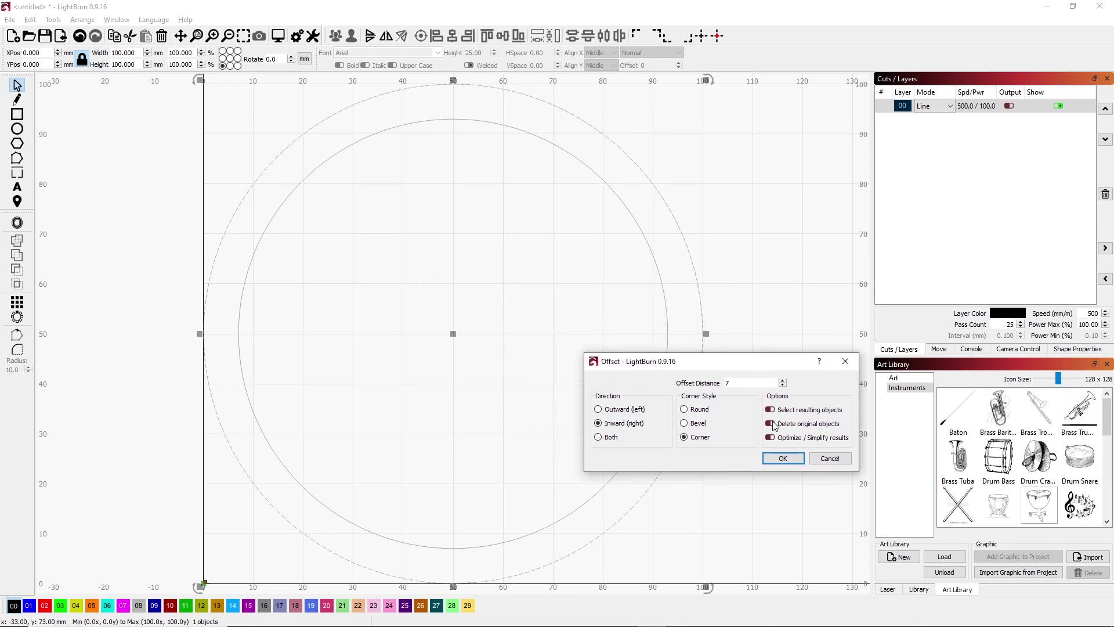
{"action": "left_click", "coordinate": [782, 461]}
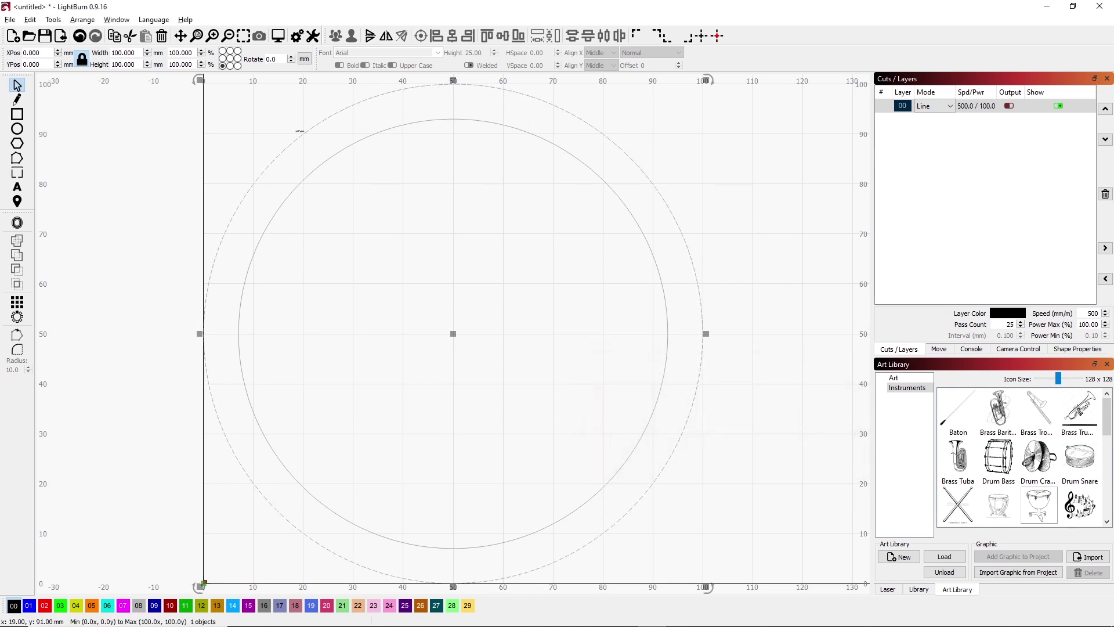
Apply a second inward Offset Shapes of 3 mm to the circle.
{"action": "left_click", "coordinate": [18, 224]}
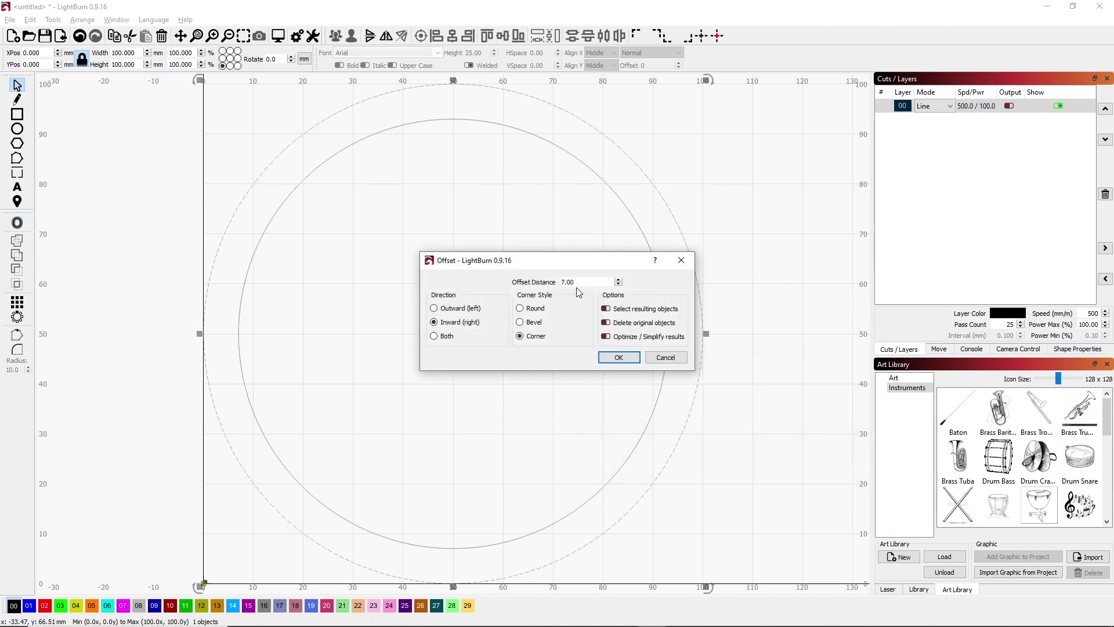
{"action": "double_click", "coordinate": [568, 282]}
{"action": "type", "text": "2"}
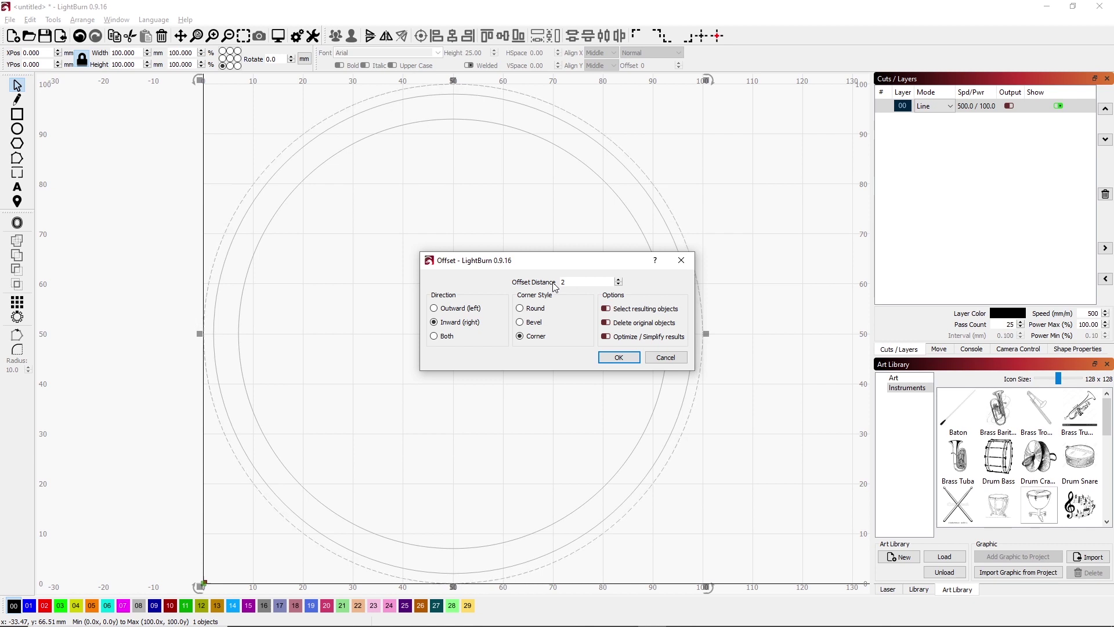
{"action": "key", "text": "BackSpace"}
{"action": "type", "text": "3"}
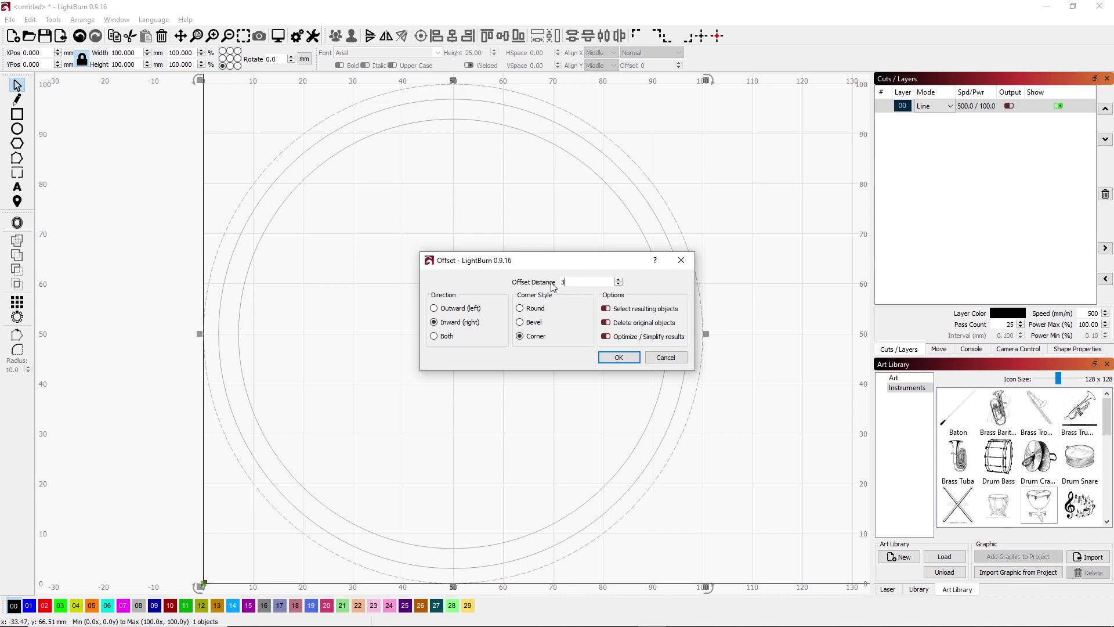
{"action": "left_click", "coordinate": [617, 357]}
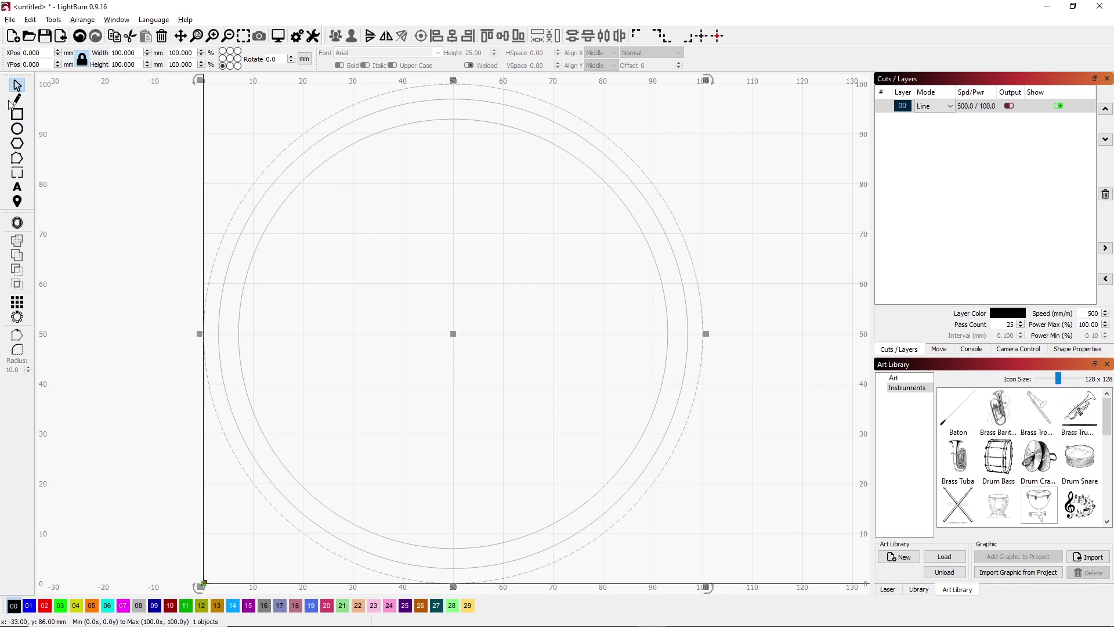
Draw a vertical tick line at 12 o'clock on blue layer 01, keeping the outer circle on layer 00.
{"action": "left_click", "coordinate": [28, 606]}
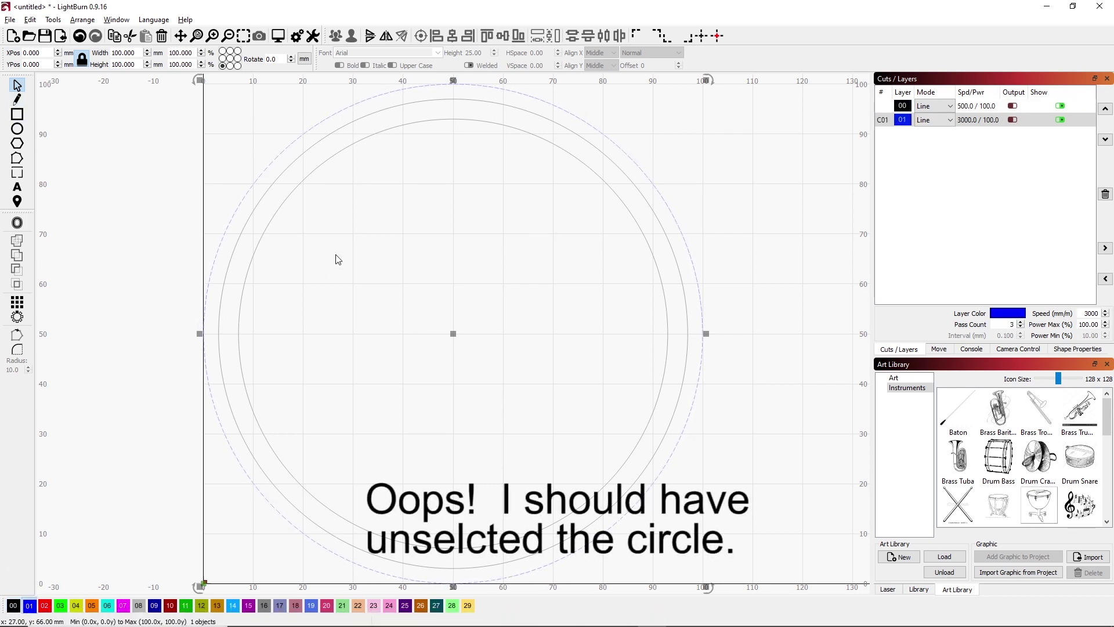
{"action": "left_click", "coordinate": [17, 98]}
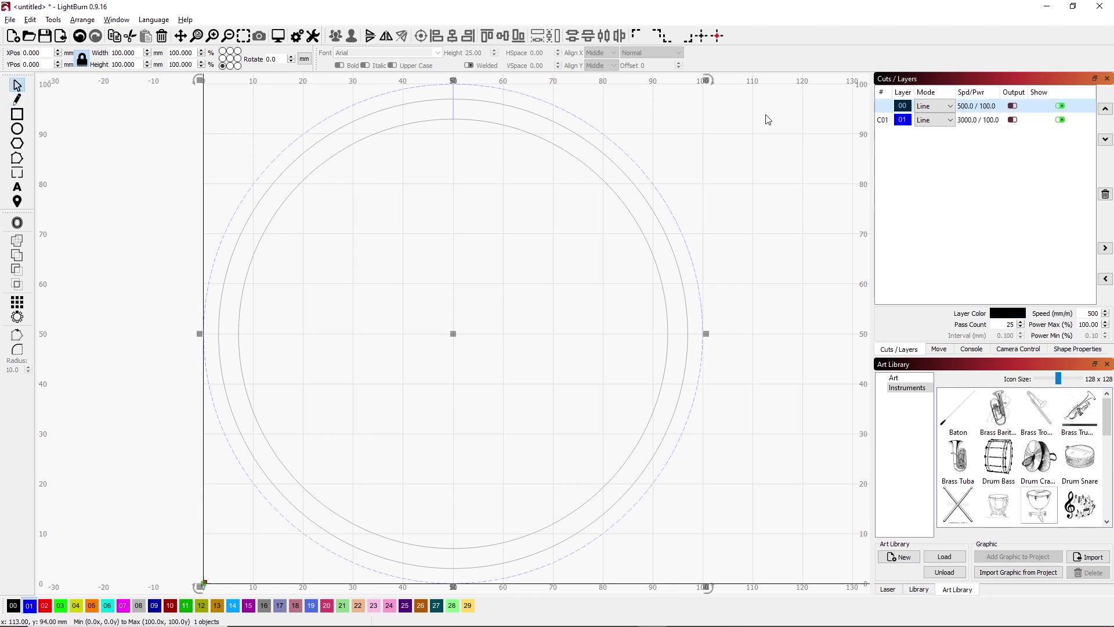
{"action": "key", "text": "Escape"}
{"action": "left_click", "coordinate": [594, 124]}
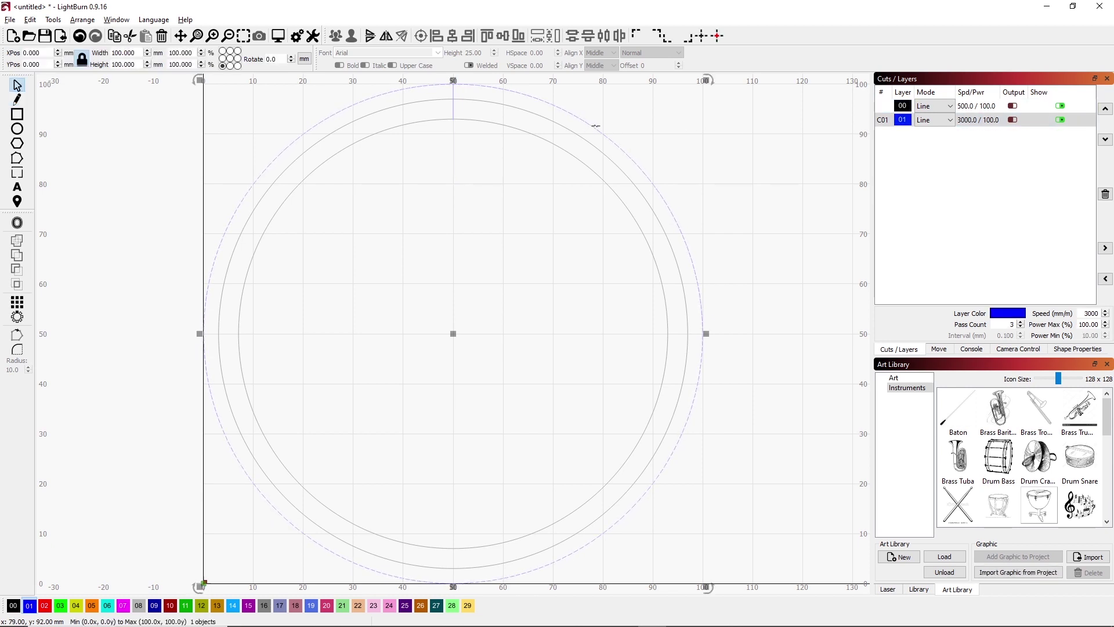
{"action": "left_click", "coordinate": [14, 605]}
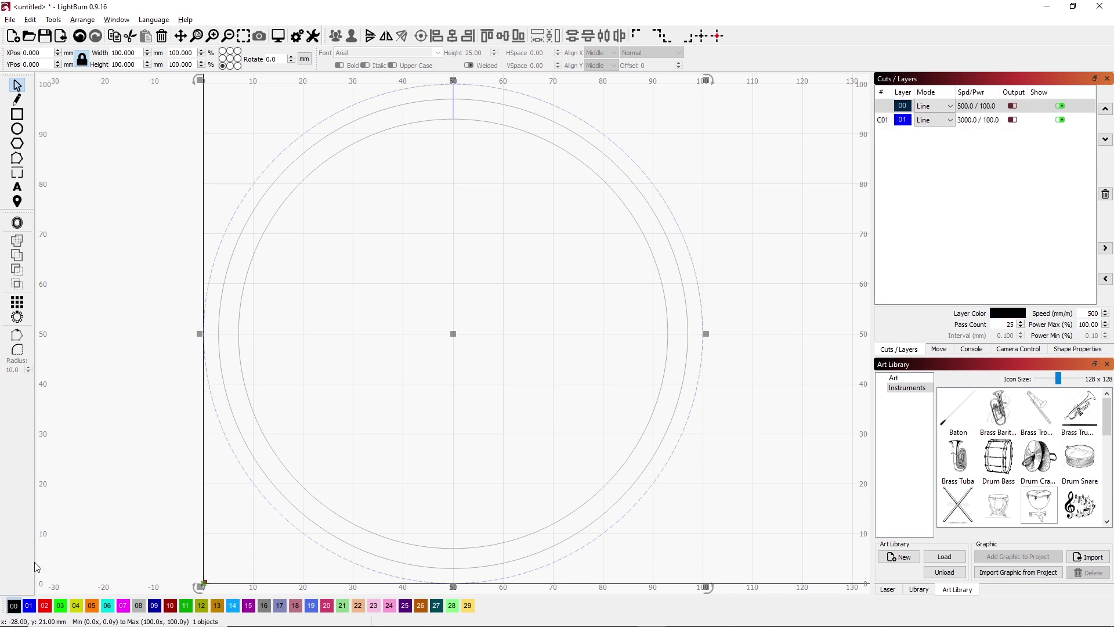
{"action": "left_click", "coordinate": [443, 140]}
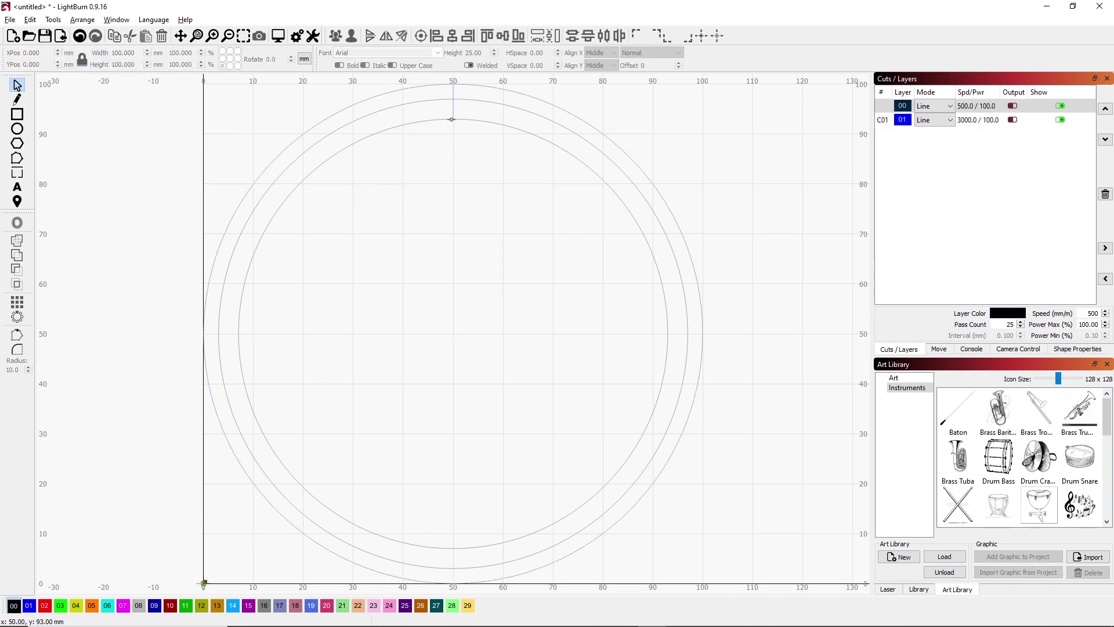
{"action": "left_click", "coordinate": [452, 118]}
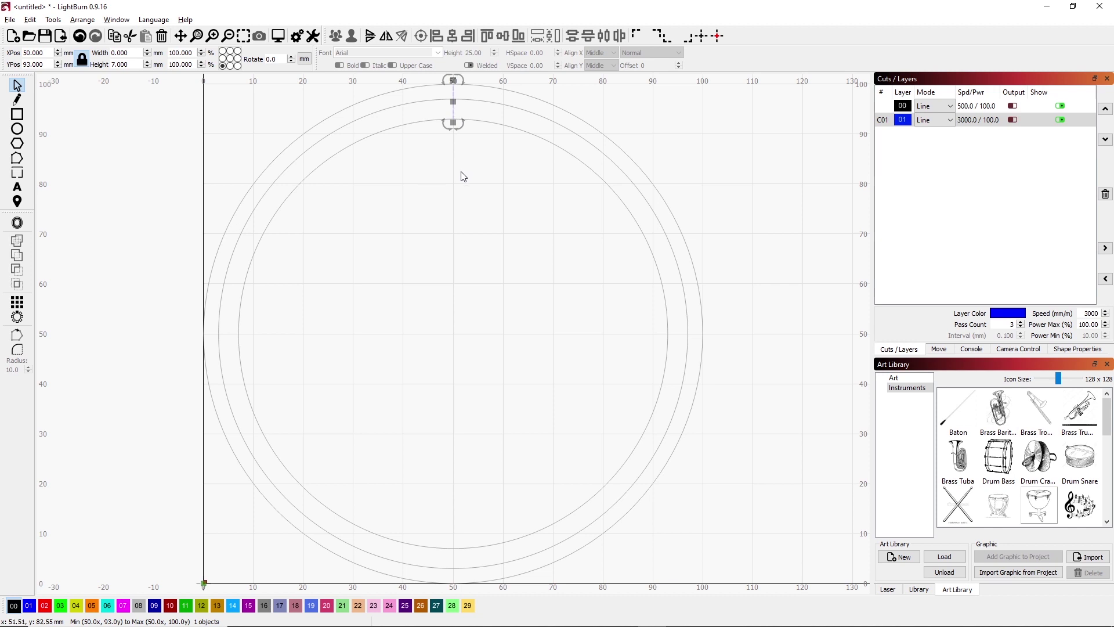
Offset the tick line 0.5 mm in Both directions to form a closed outline.
{"action": "left_click", "coordinate": [17, 223]}
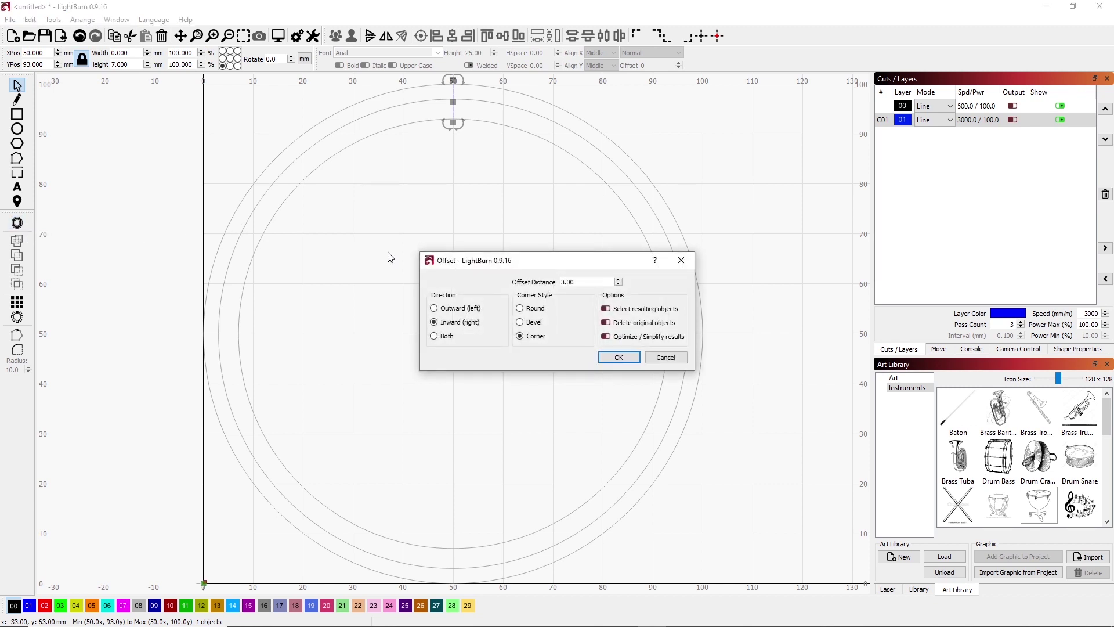
{"action": "left_click", "coordinate": [434, 336]}
{"action": "double_click", "coordinate": [567, 282]}
{"action": "type", "text": ".5"}
{"action": "left_click", "coordinate": [618, 357]}
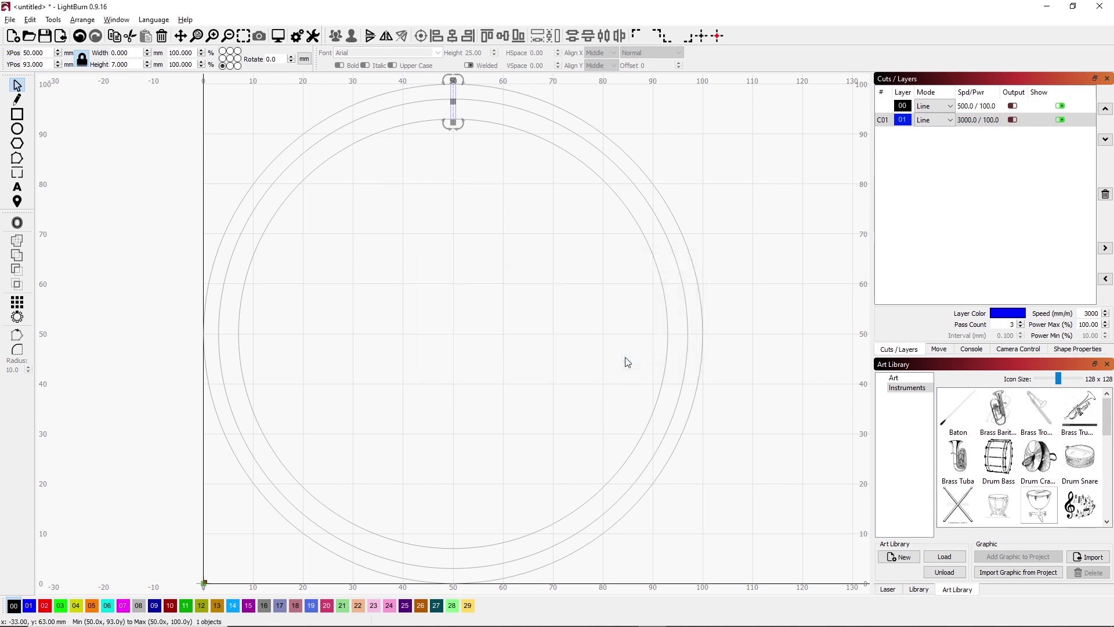
{"action": "left_click", "coordinate": [557, 303]}
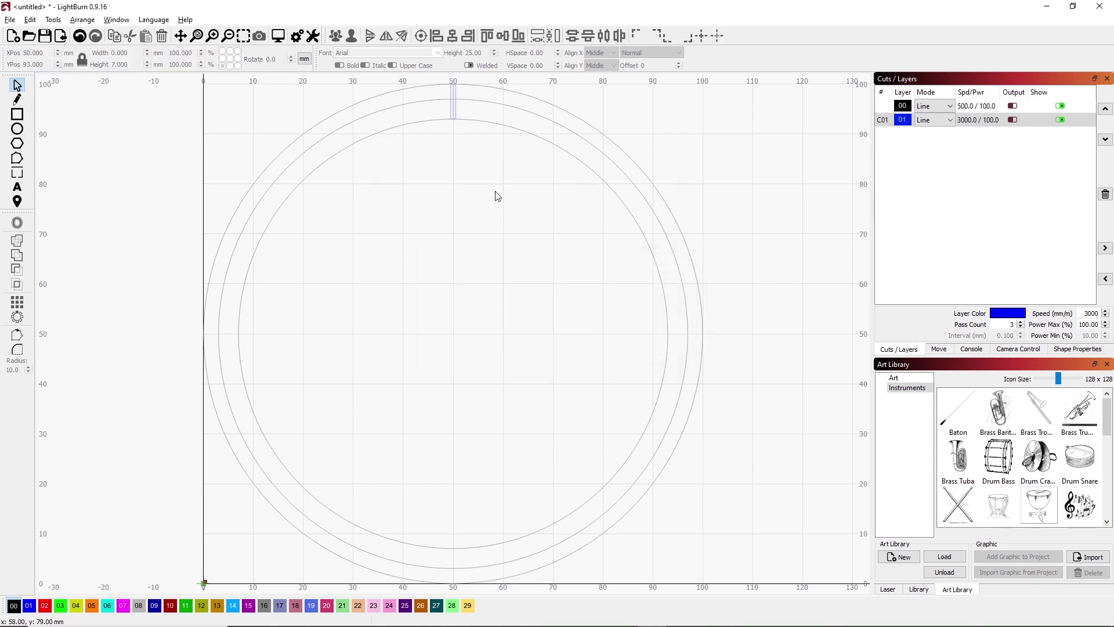
Select the 1 × 7 mm top tick outline plus the outer circle.
{"action": "left_click", "coordinate": [453, 111]}
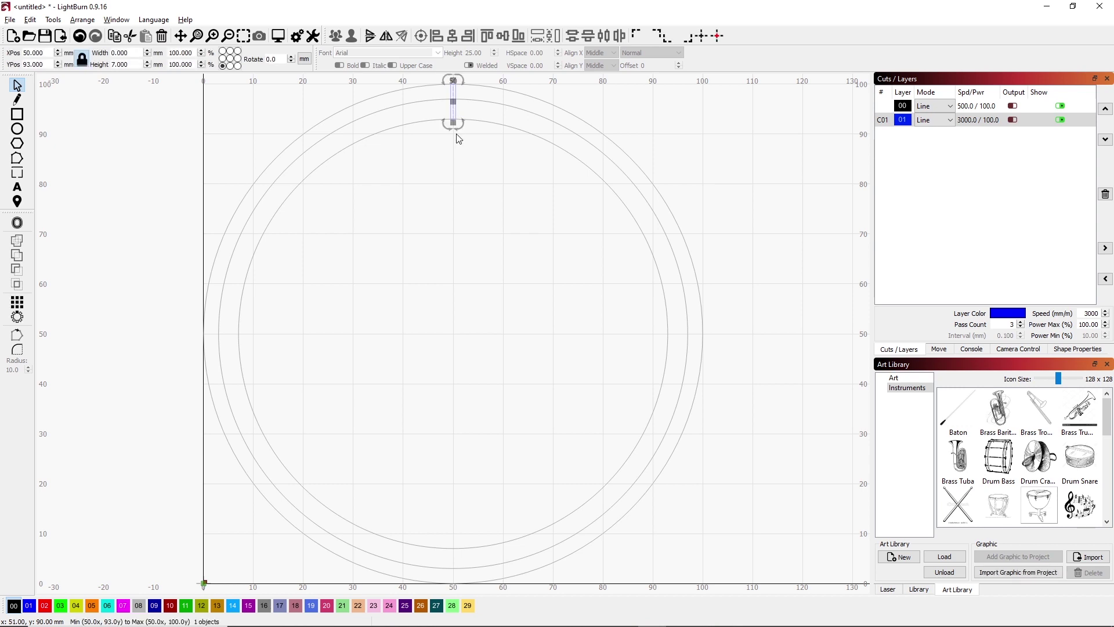
{"action": "left_click", "coordinate": [468, 172]}
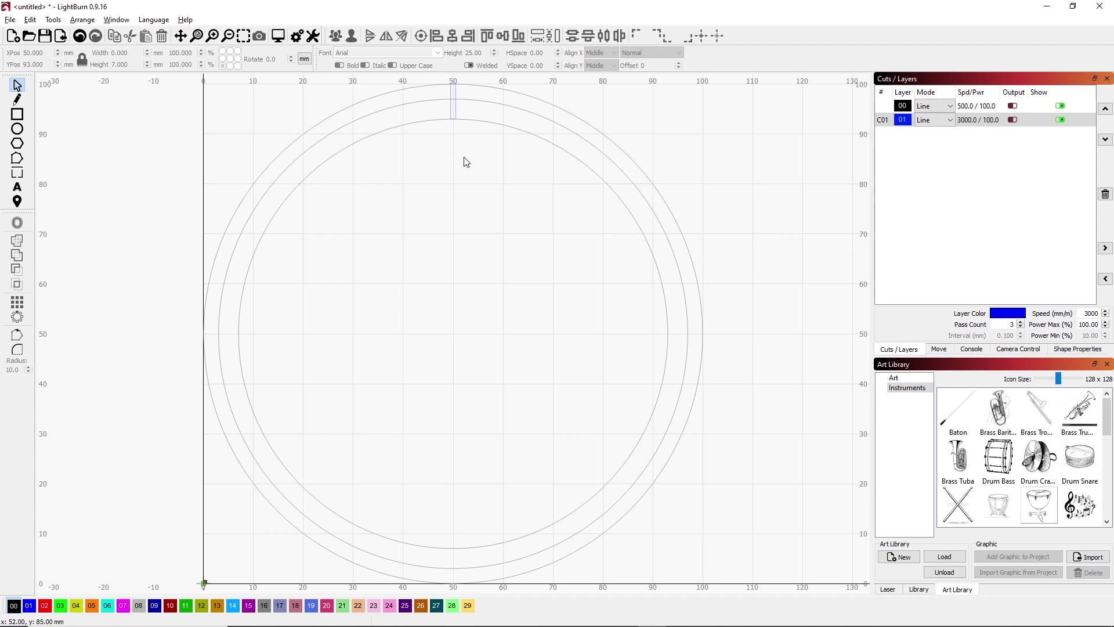
{"action": "left_click", "coordinate": [456, 113]}
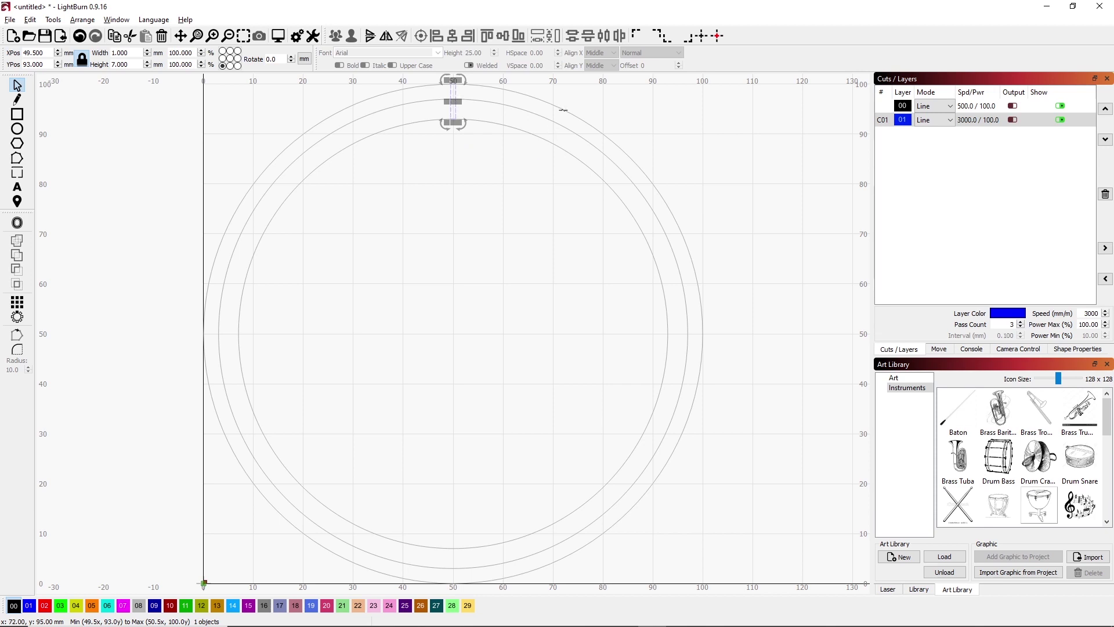
{"action": "left_click", "coordinate": [563, 111], "text": "shift"}
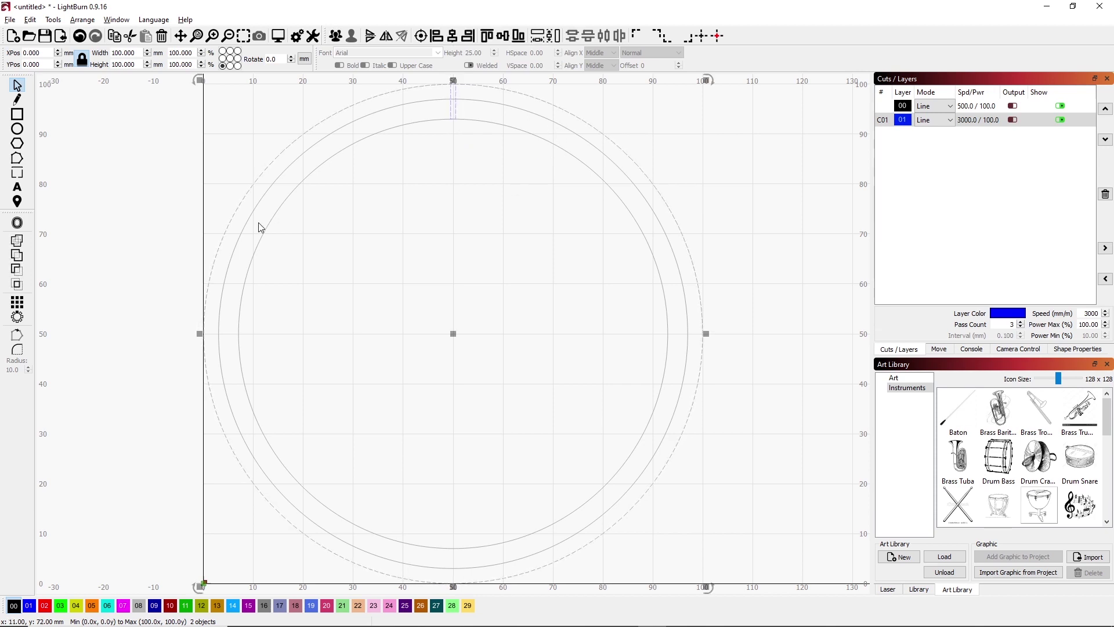
Configure a Circular Array of 12 rotated copies at 30° steps.
{"action": "left_click", "coordinate": [18, 318]}
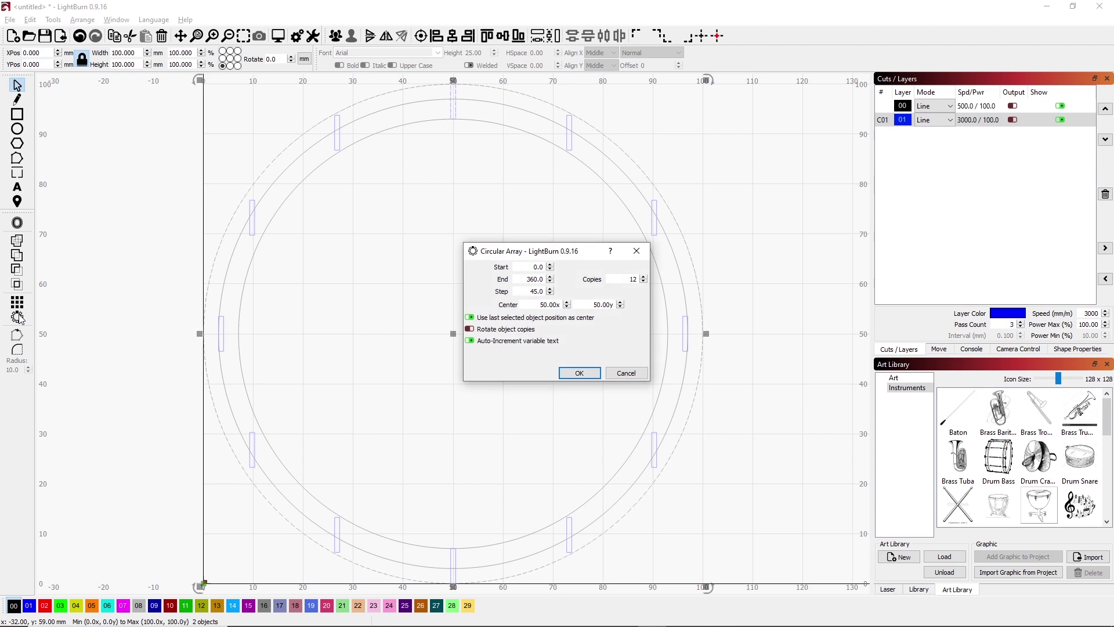
{"action": "left_click", "coordinate": [472, 331]}
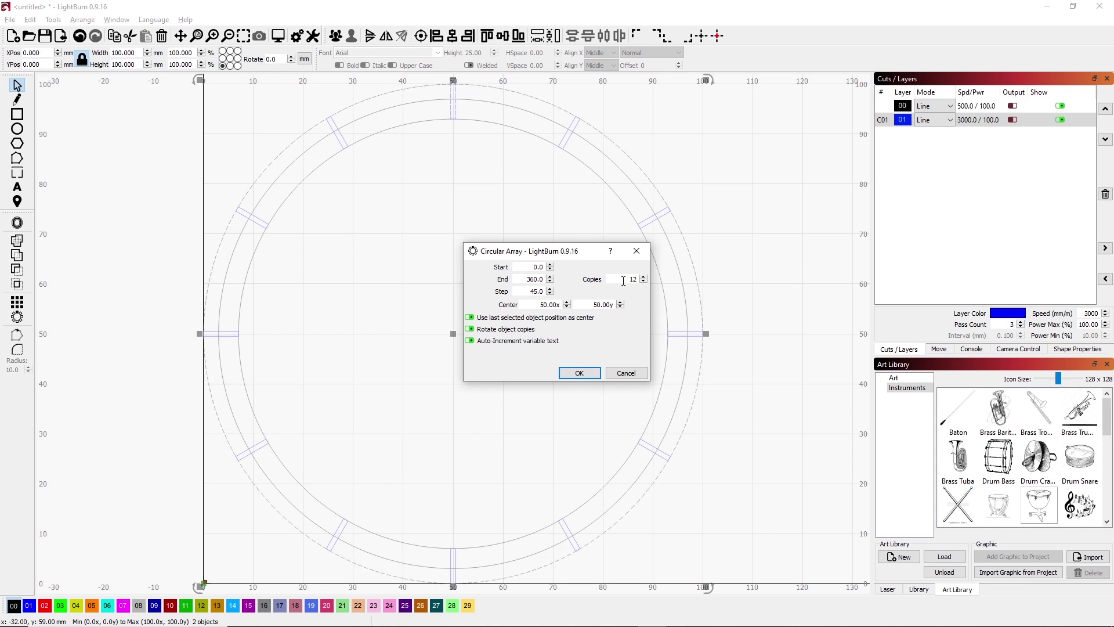
{"action": "double_click", "coordinate": [632, 279]}
{"action": "left_click", "coordinate": [613, 279]}
{"action": "left_click", "coordinate": [578, 372]}
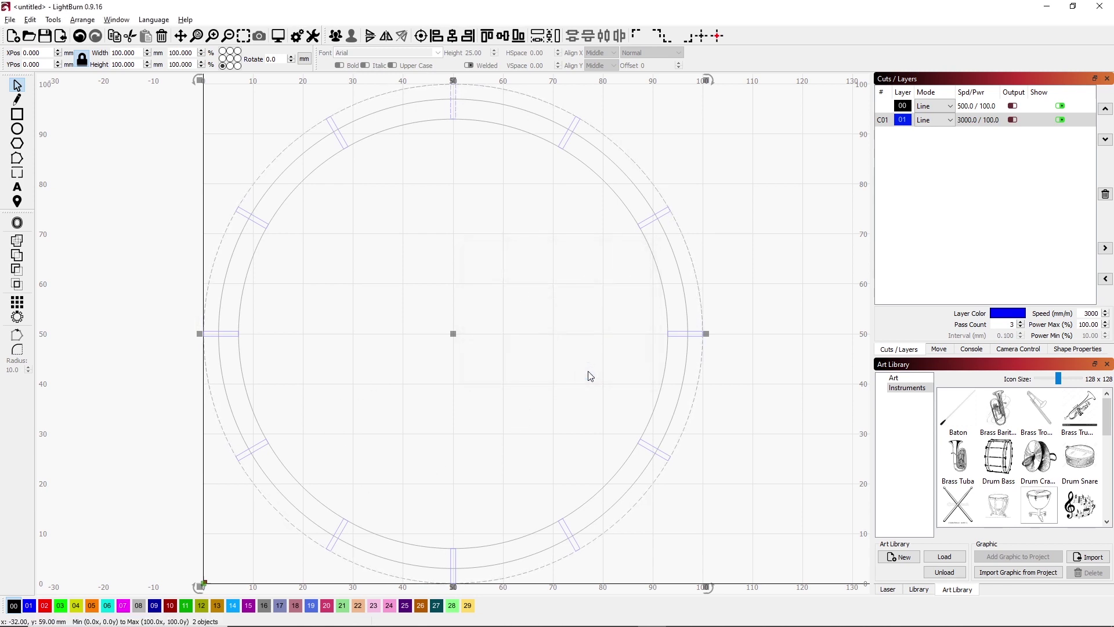
Set tick layer C01 to Fill with Output enabled, then hide that layer.
{"action": "left_click", "coordinate": [949, 120]}
{"action": "left_click", "coordinate": [931, 139]}
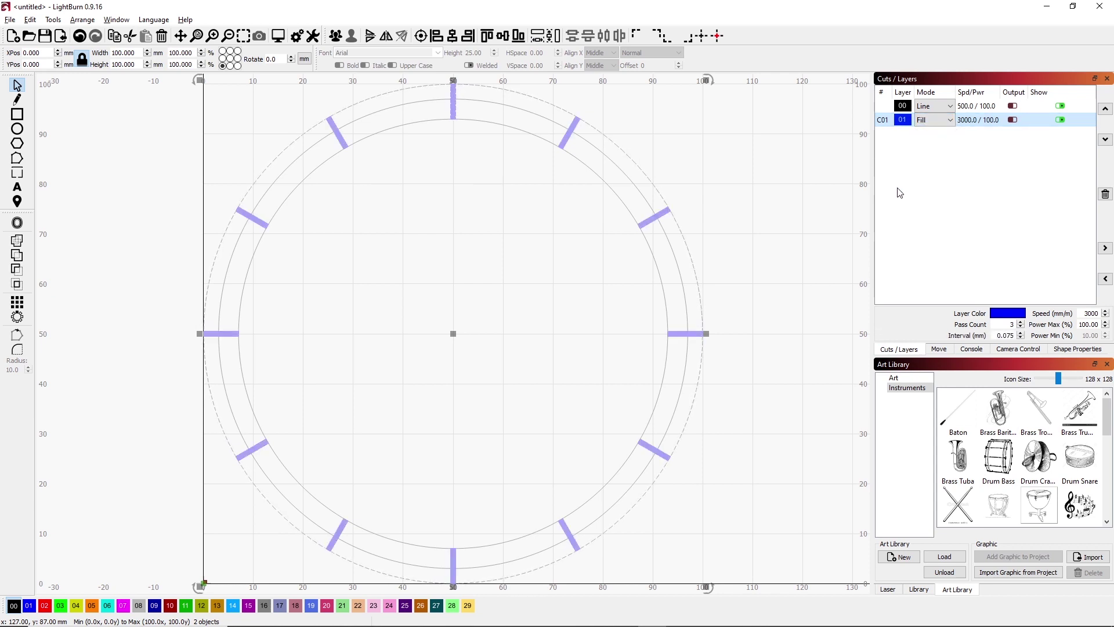
{"action": "left_click", "coordinate": [1014, 121]}
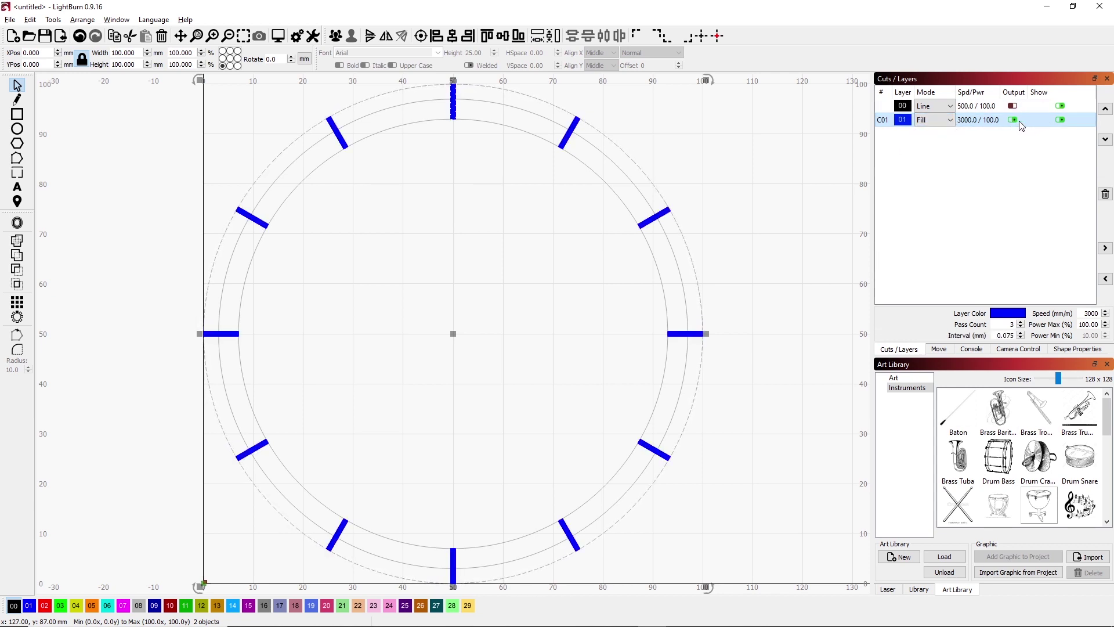
{"action": "left_click", "coordinate": [777, 249]}
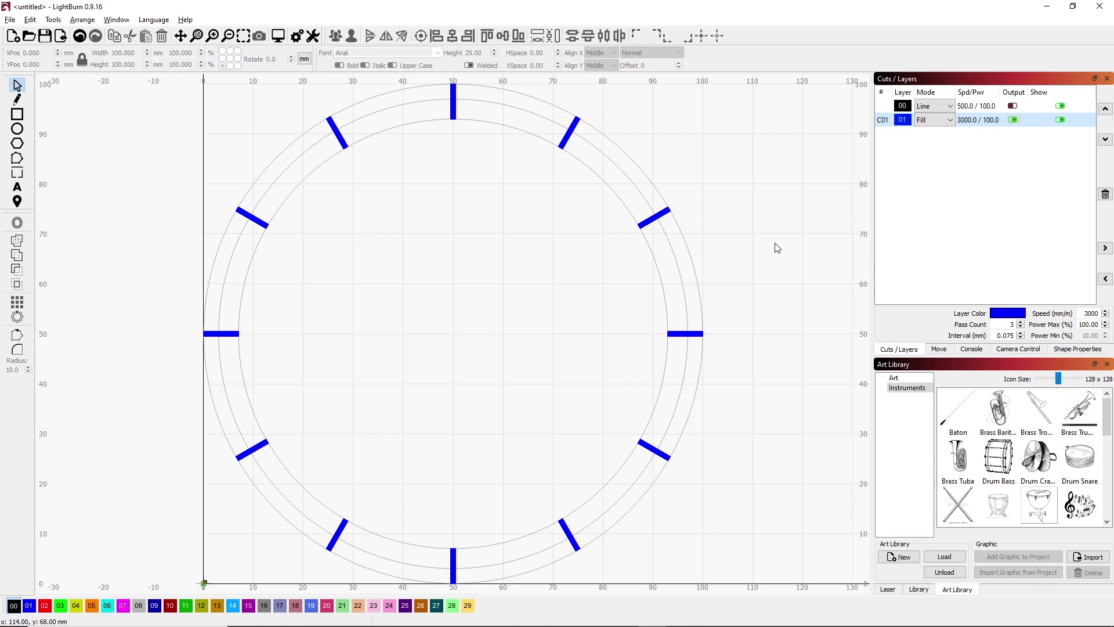
{"action": "left_click", "coordinate": [1061, 106]}
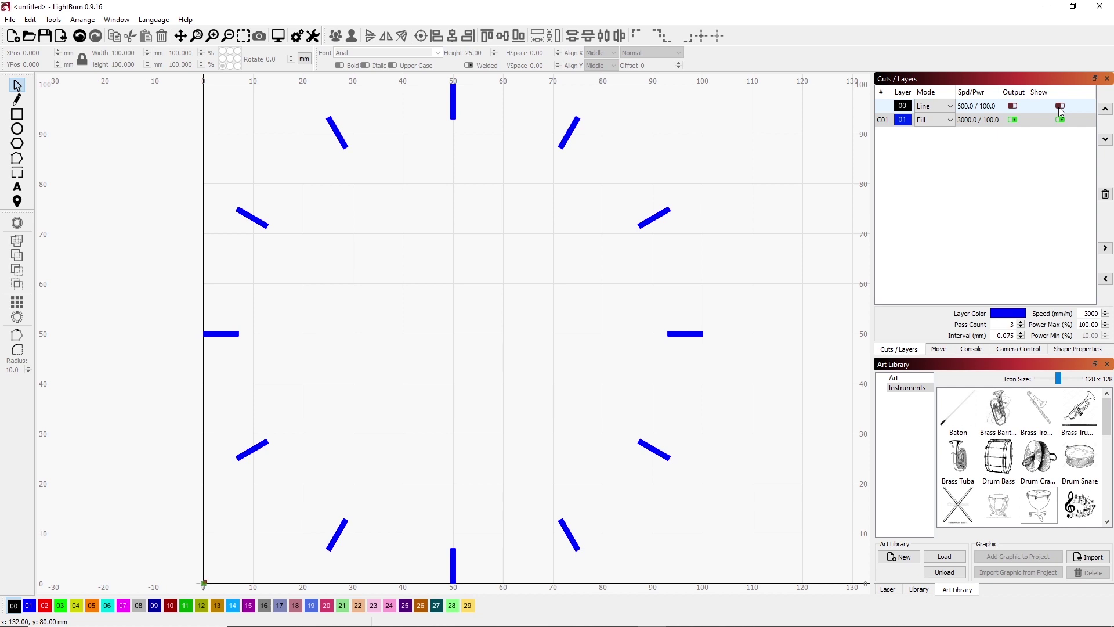
{"action": "left_click", "coordinate": [1060, 106]}
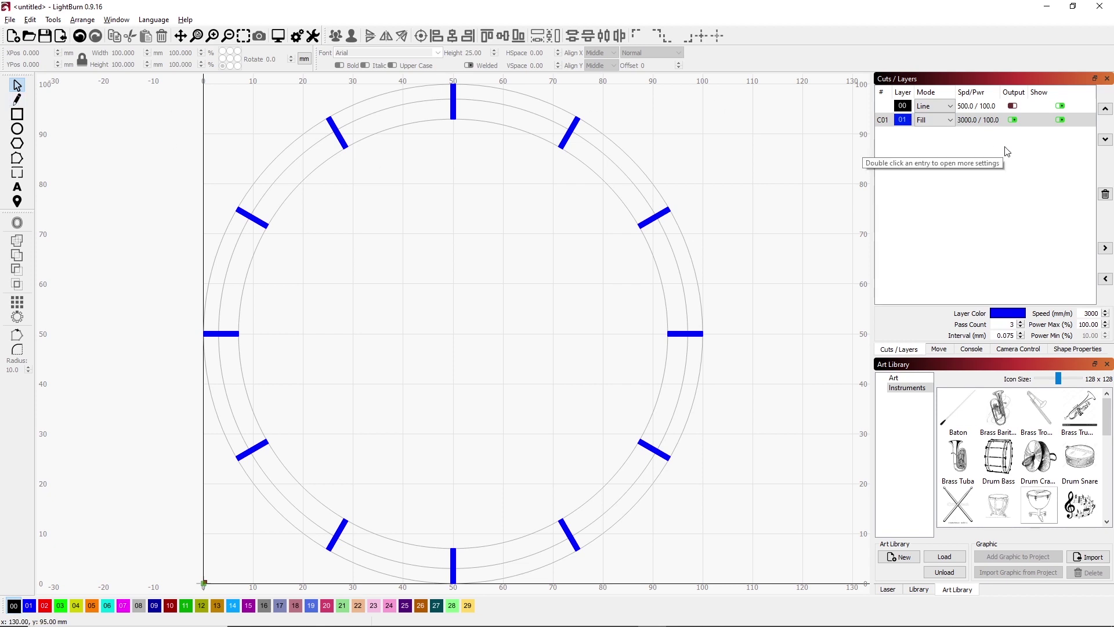
{"action": "left_click", "coordinate": [1061, 120]}
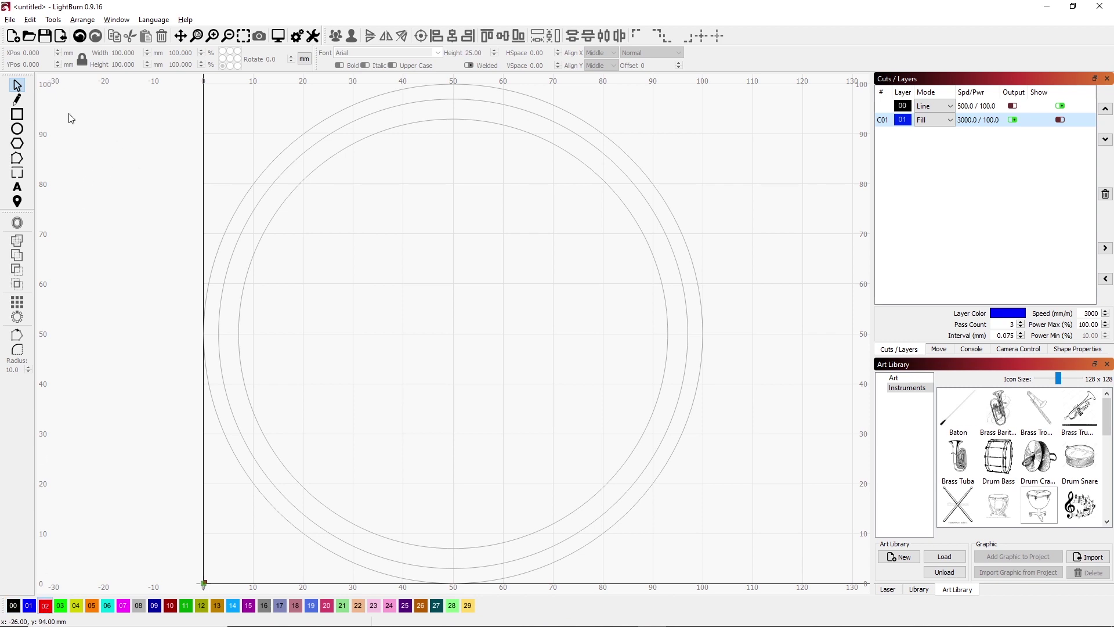
Draw a short line from 50,100 to 50,97 on red layer 02 and select it.
{"action": "left_click", "coordinate": [18, 99]}
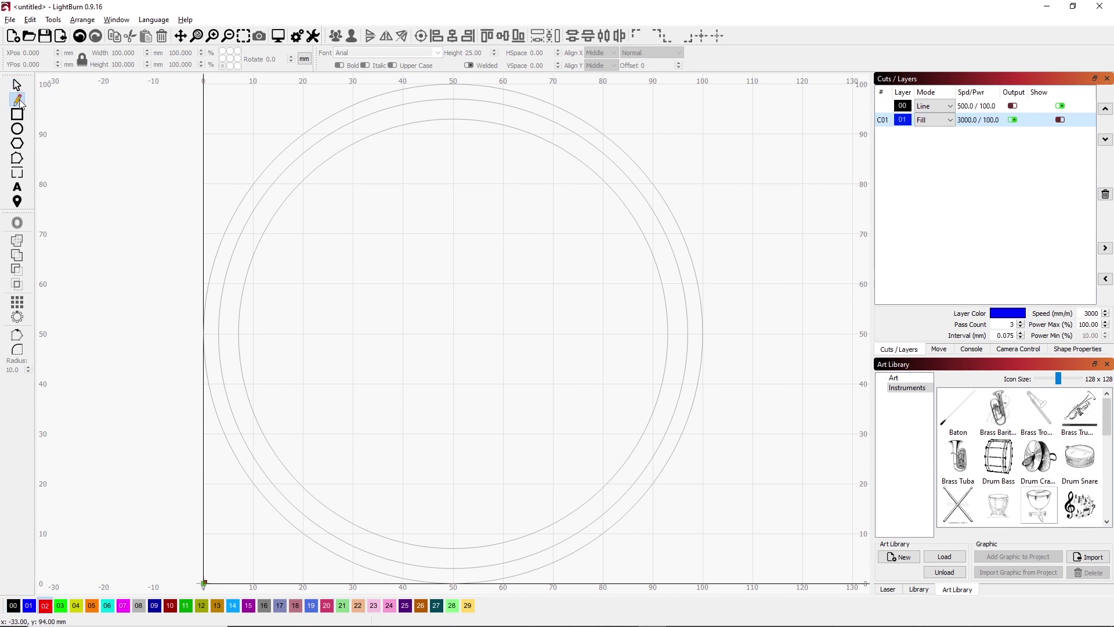
{"action": "left_click", "coordinate": [453, 83]}
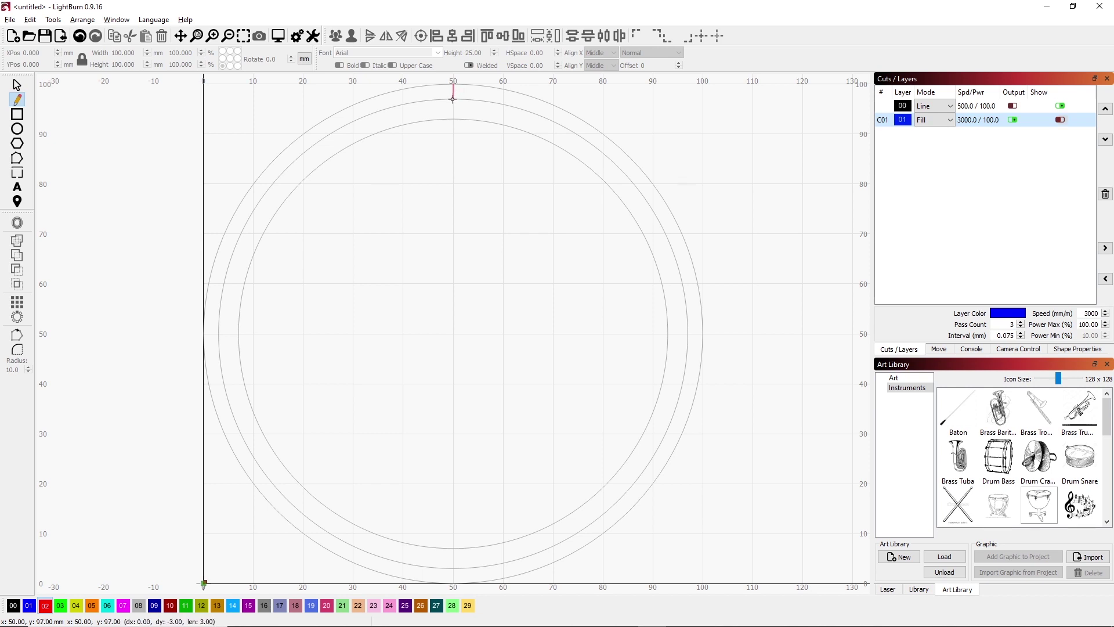
{"action": "left_click", "coordinate": [453, 99]}
{"action": "key", "text": "Escape"}
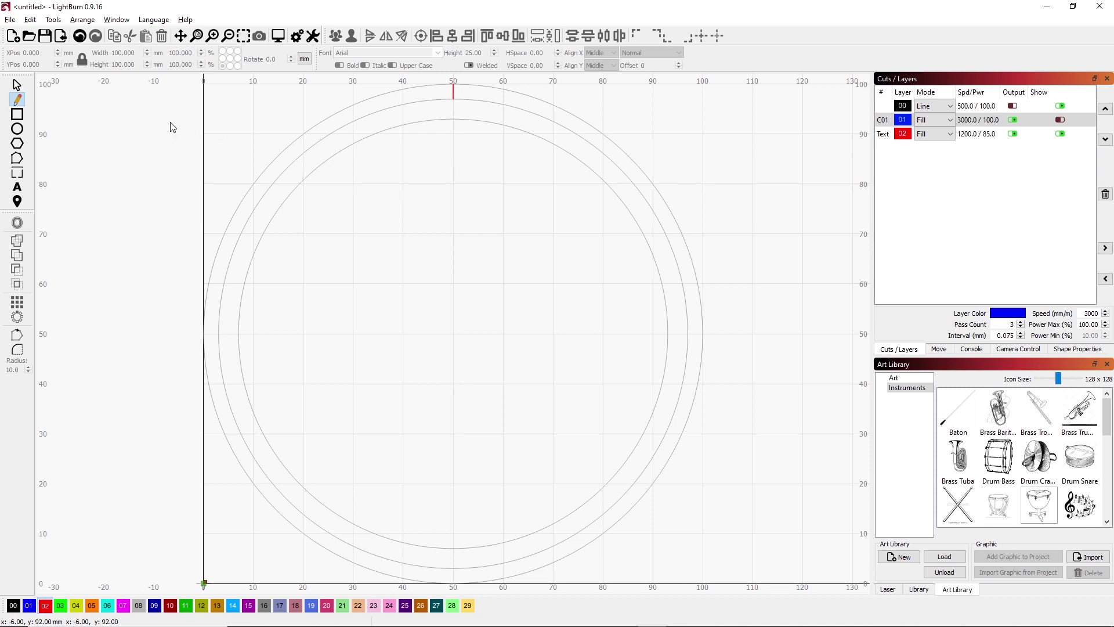
{"action": "left_click", "coordinate": [16, 85]}
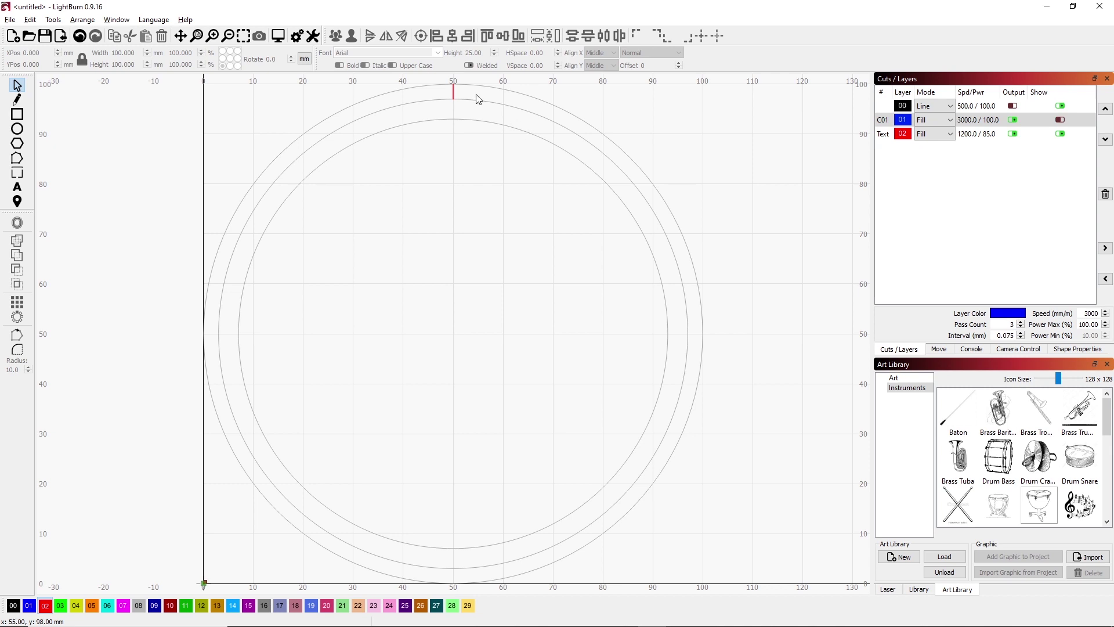
{"action": "left_click", "coordinate": [452, 94]}
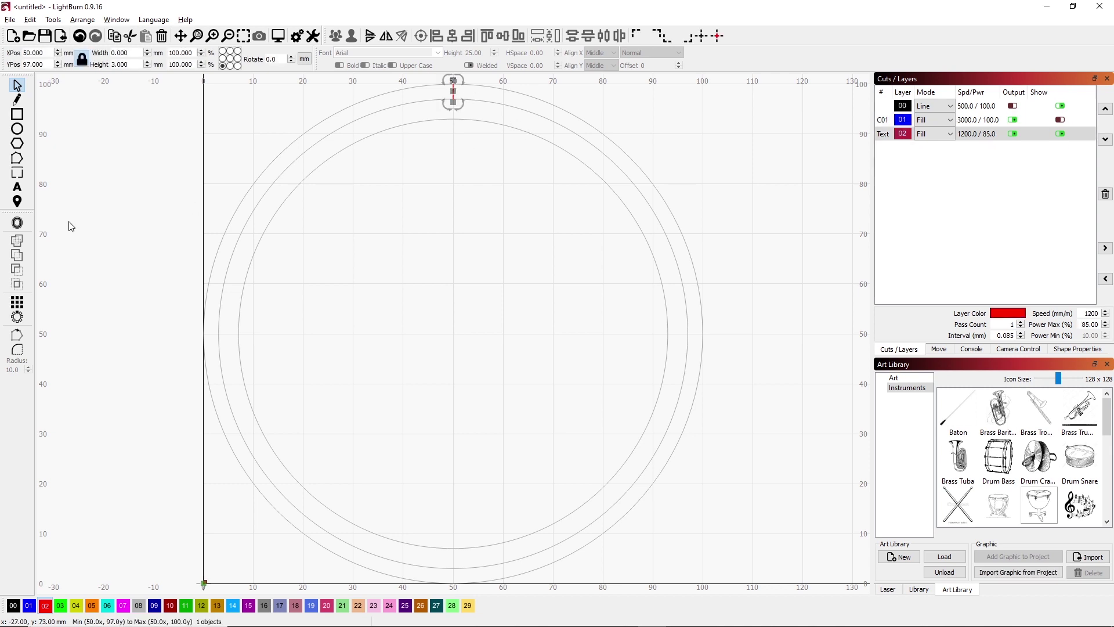
Bring up Circular Array for the red line and cancel it, then bring up Offset Shapes.
{"action": "left_click", "coordinate": [18, 318]}
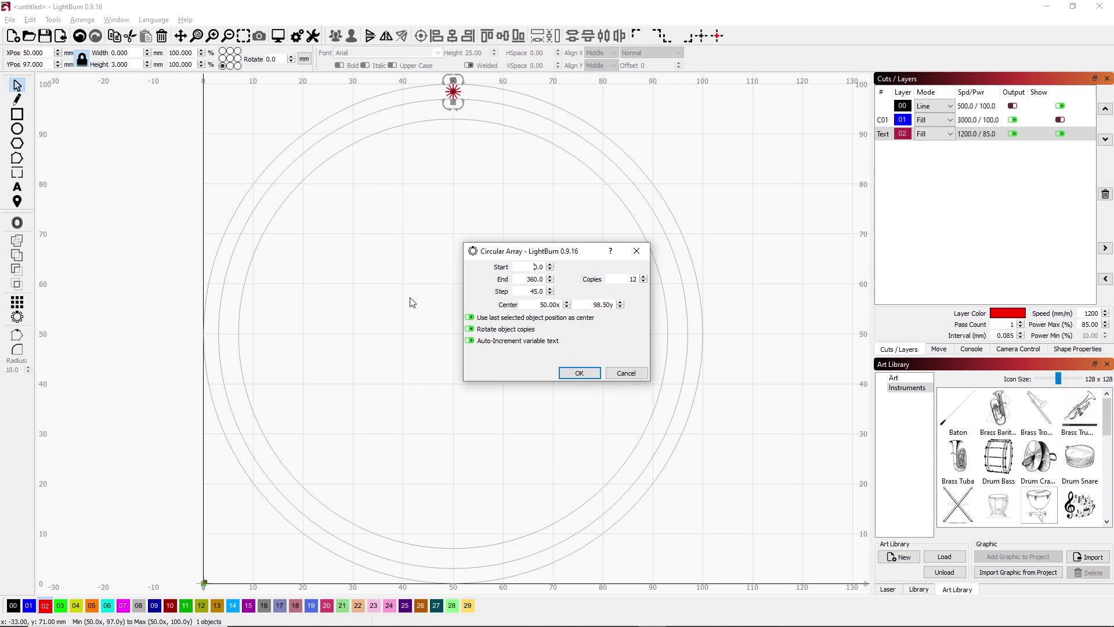
{"action": "left_click", "coordinate": [624, 372]}
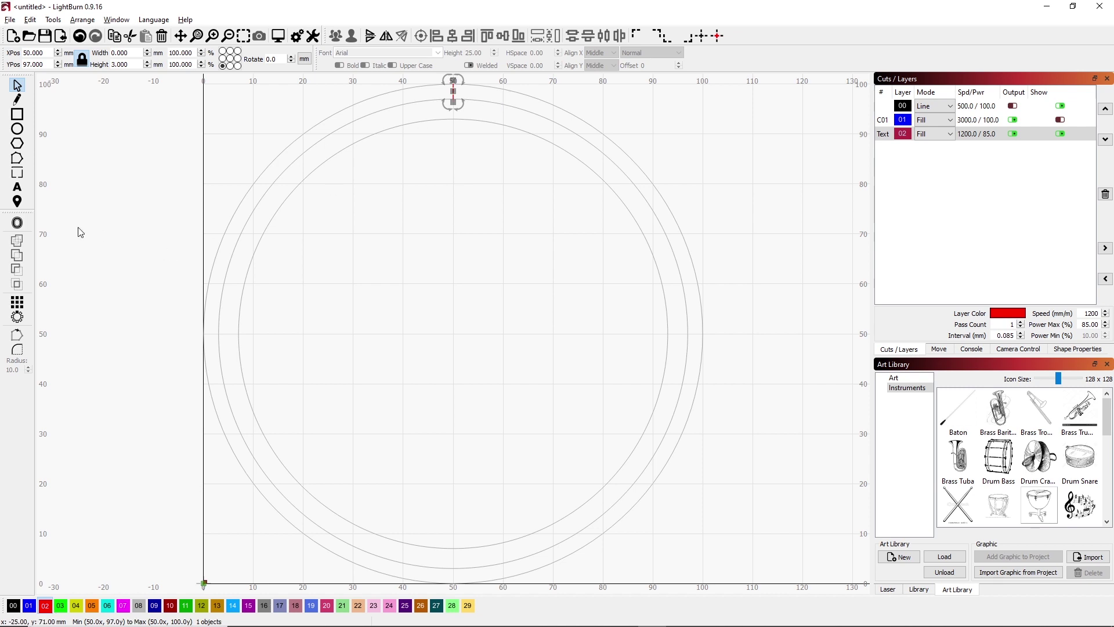
{"action": "left_click", "coordinate": [18, 223]}
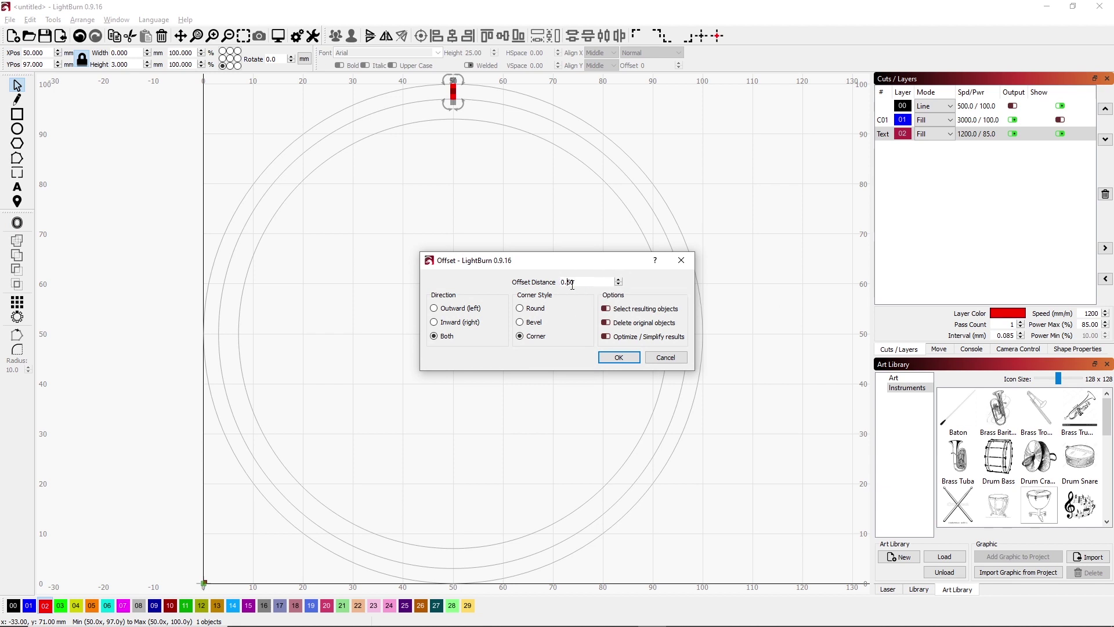
Offset the top tick line 0.2 mm on both sides with corner joins, deleting the original.
{"action": "left_click", "coordinate": [570, 281]}
{"action": "key", "text": "BackSpace"}
{"action": "type", "text": "3"}
{"action": "type", "text": "0"}
{"action": "left_click", "coordinate": [617, 358]}
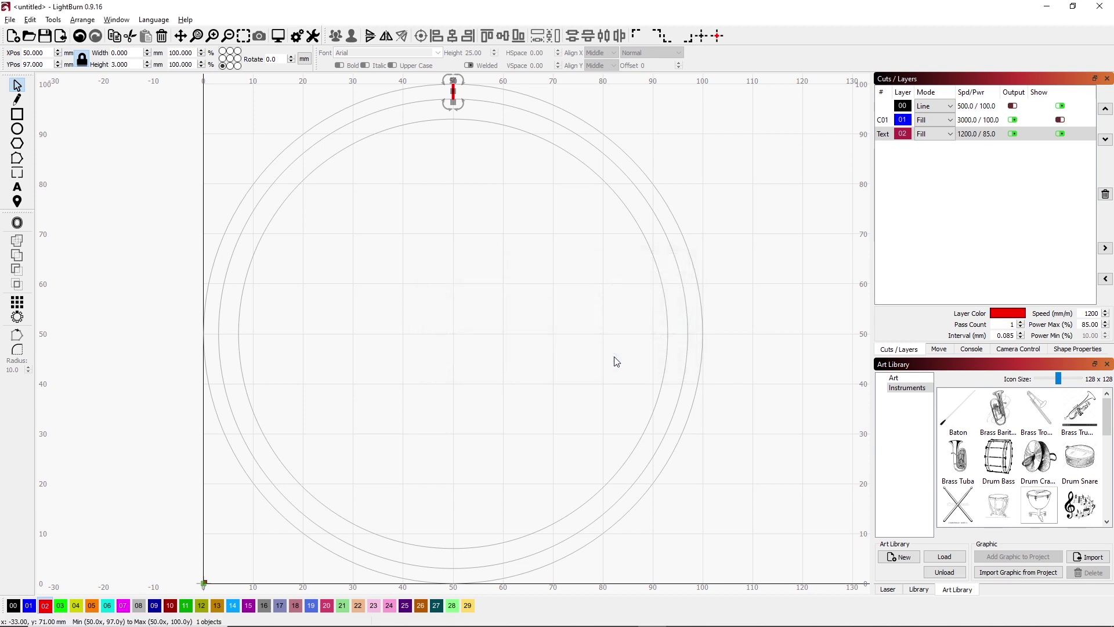
{"action": "left_click", "coordinate": [556, 243]}
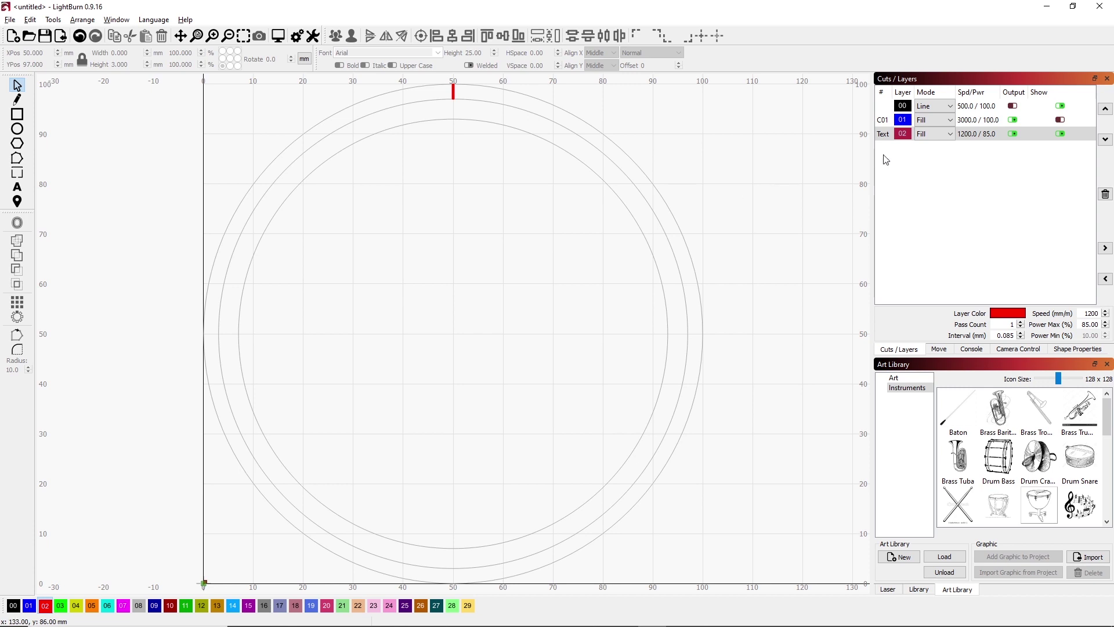
{"action": "left_click", "coordinate": [1059, 120]}
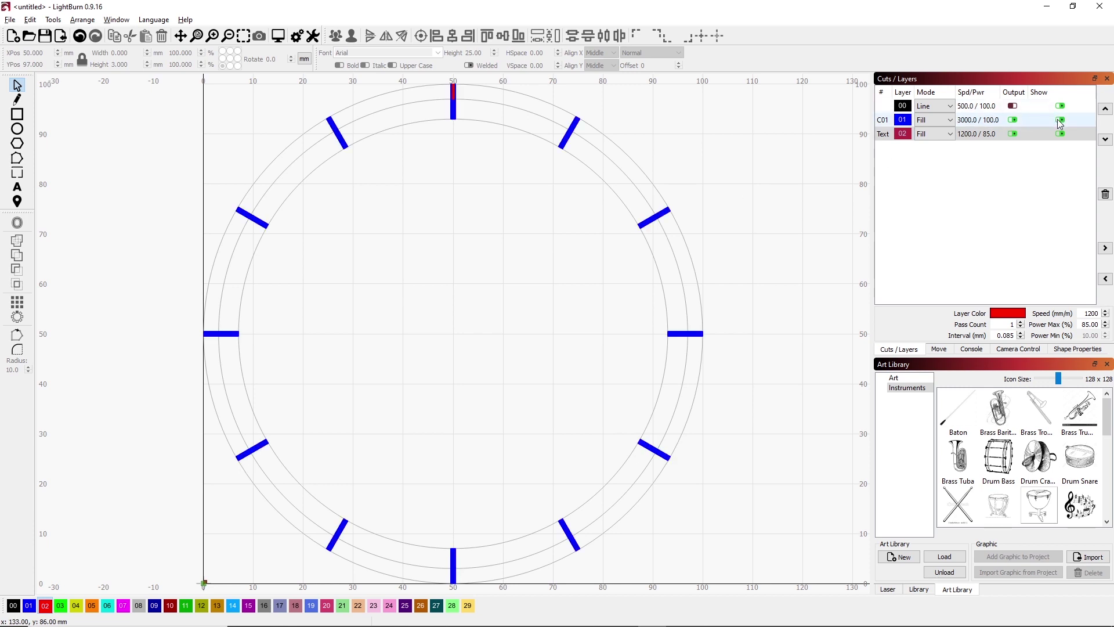
{"action": "left_click", "coordinate": [1060, 120]}
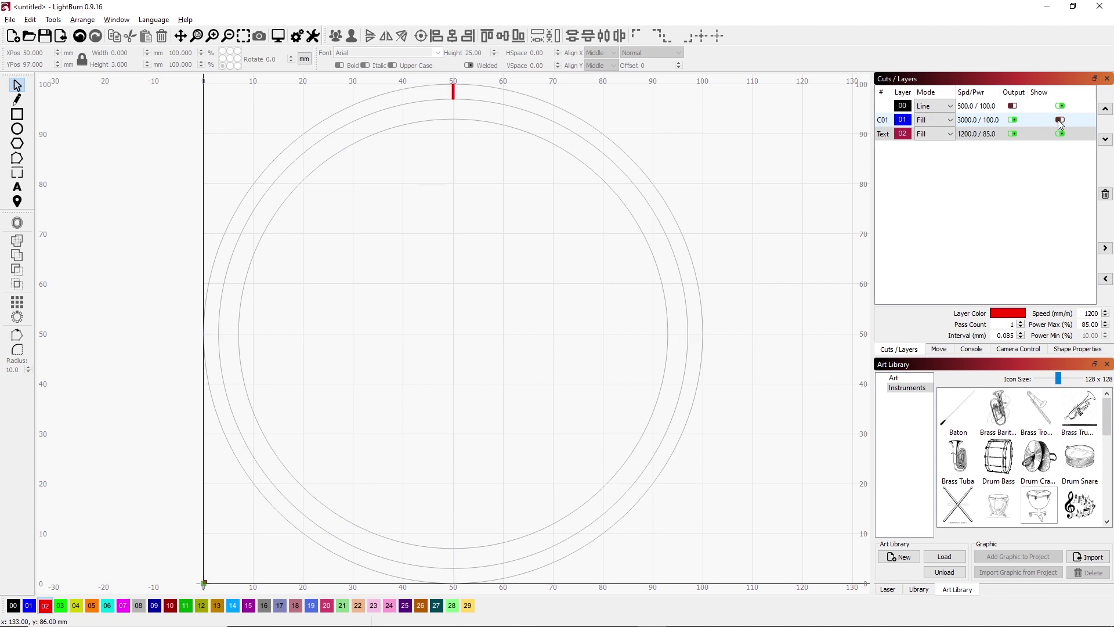
Circular-array the red tick around the outer circle with 60 copies, then show layer 01.
{"action": "left_click", "coordinate": [454, 91]}
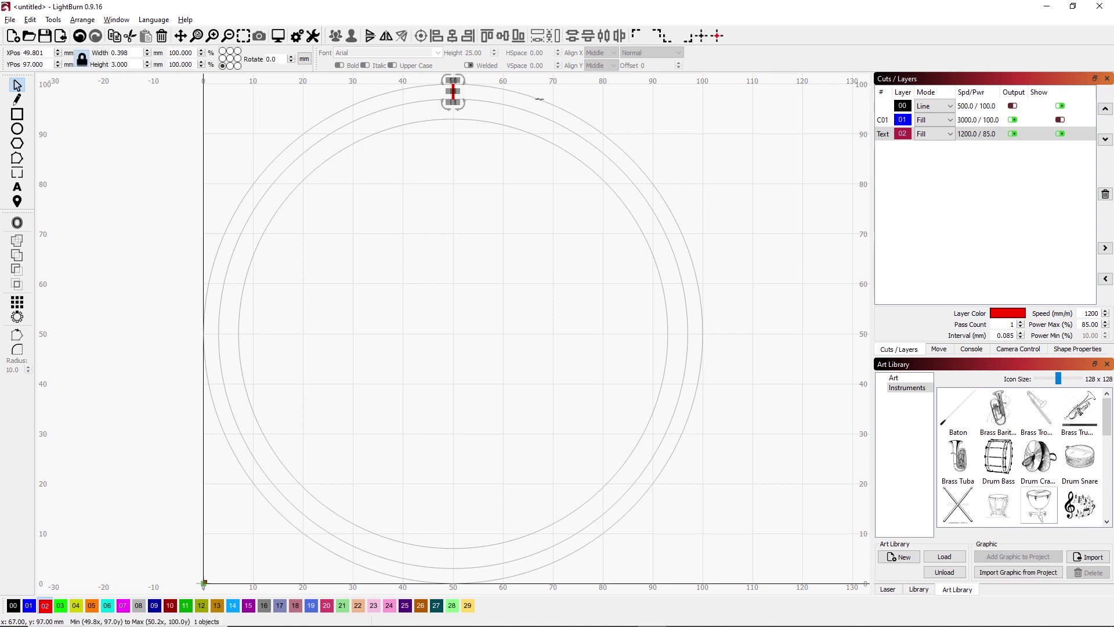
{"action": "left_click", "coordinate": [453, 90], "text": "shift"}
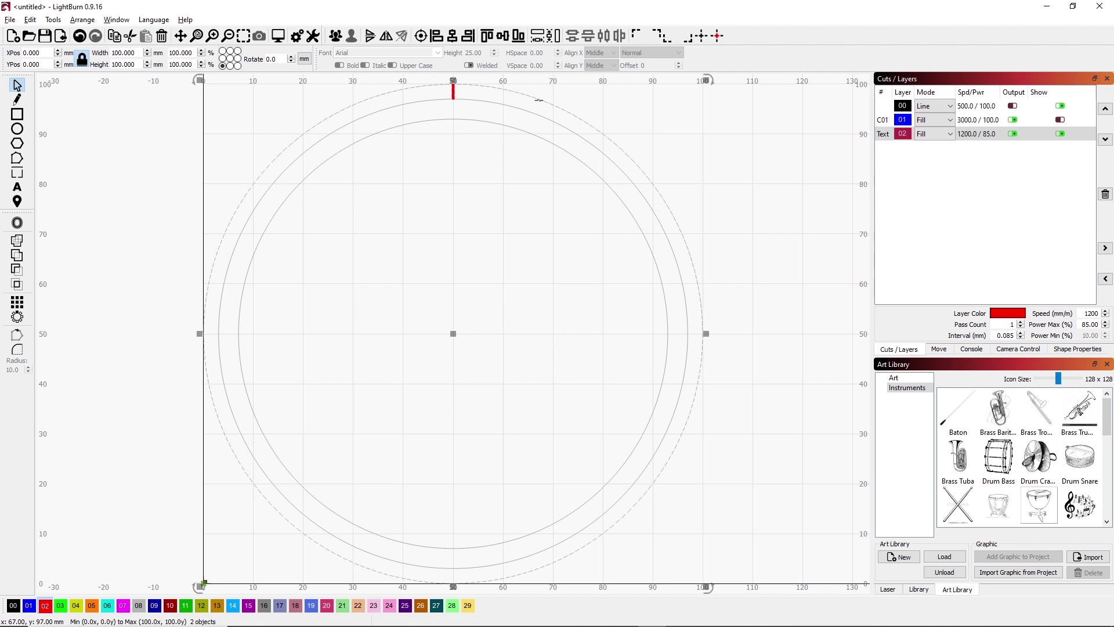
{"action": "left_click", "coordinate": [17, 317]}
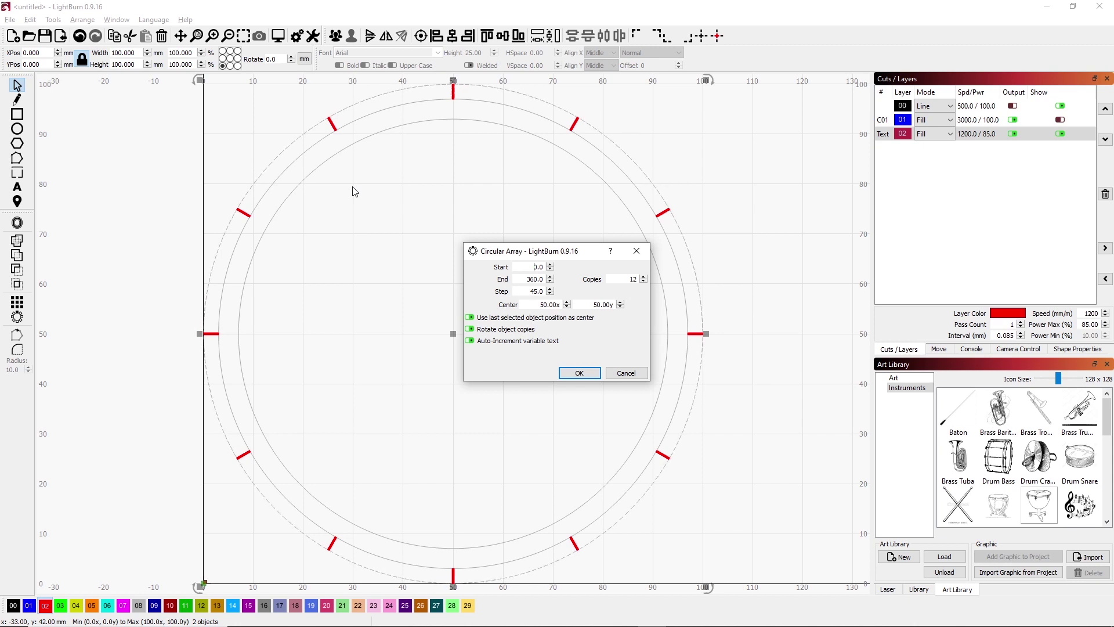
{"action": "double_click", "coordinate": [635, 278]}
{"action": "type", "text": "60"}
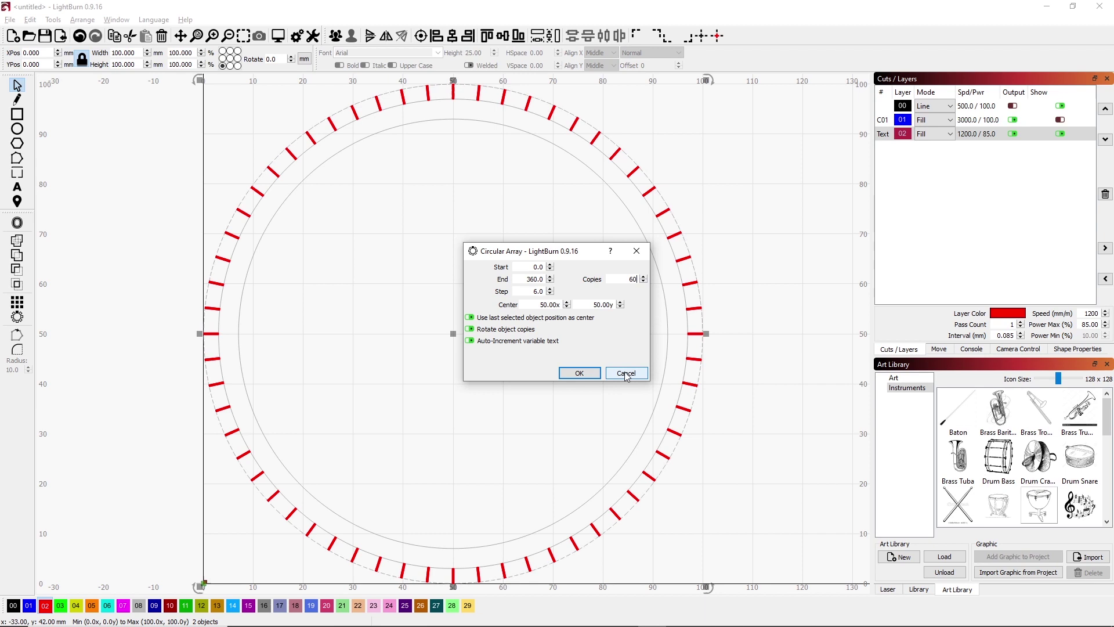
{"action": "left_click", "coordinate": [580, 372]}
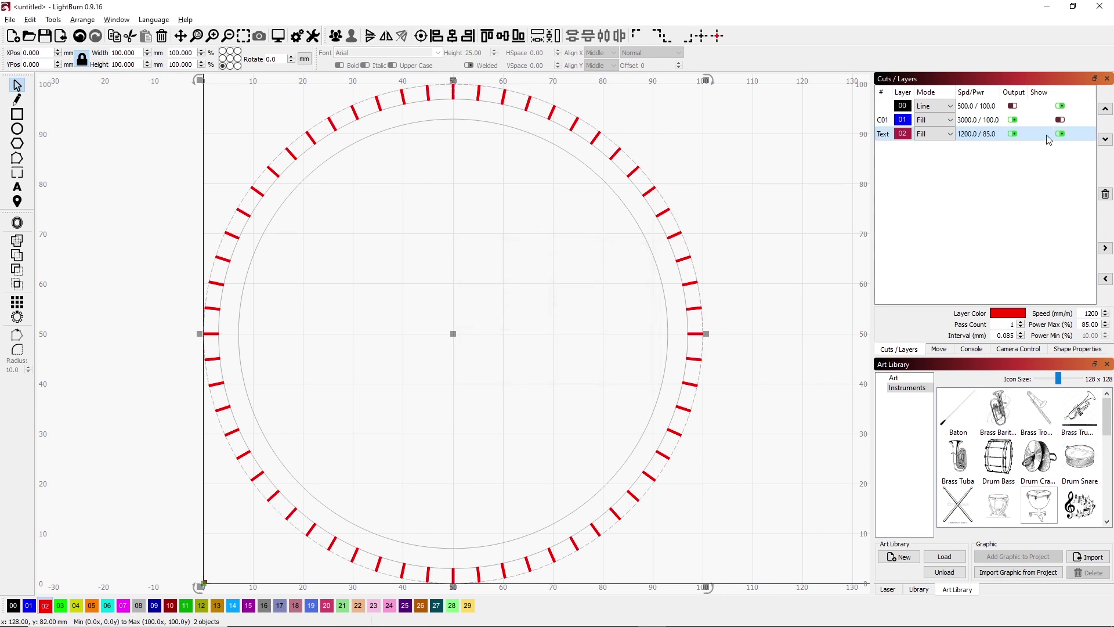
{"action": "left_click", "coordinate": [1060, 121]}
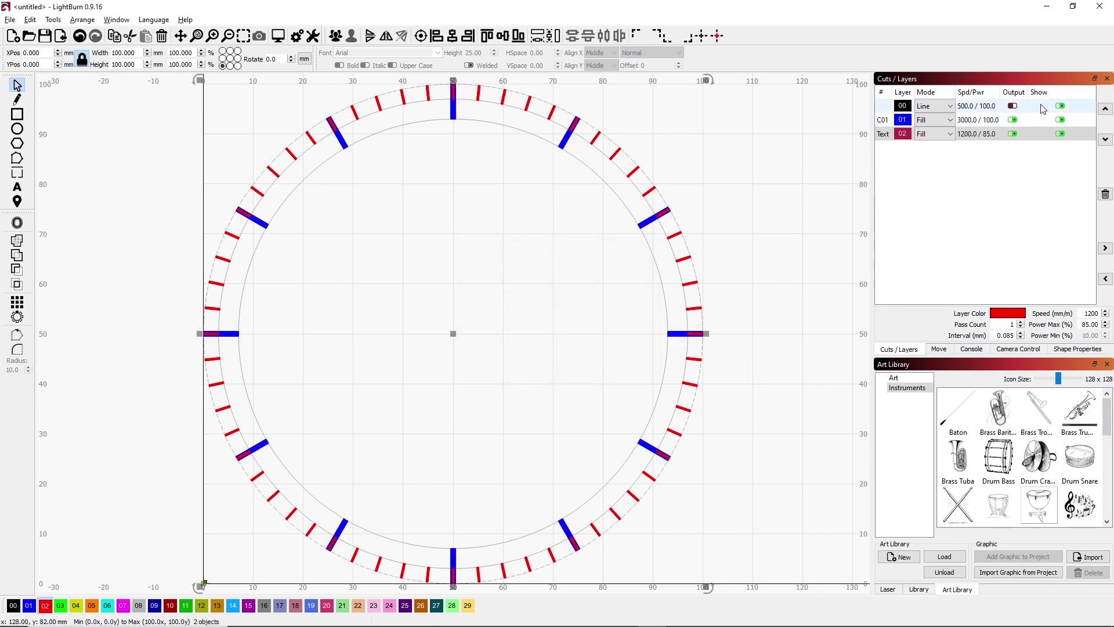
Turn off Show for layer 00 to hide the circle outlines.
{"action": "left_click", "coordinate": [1061, 107]}
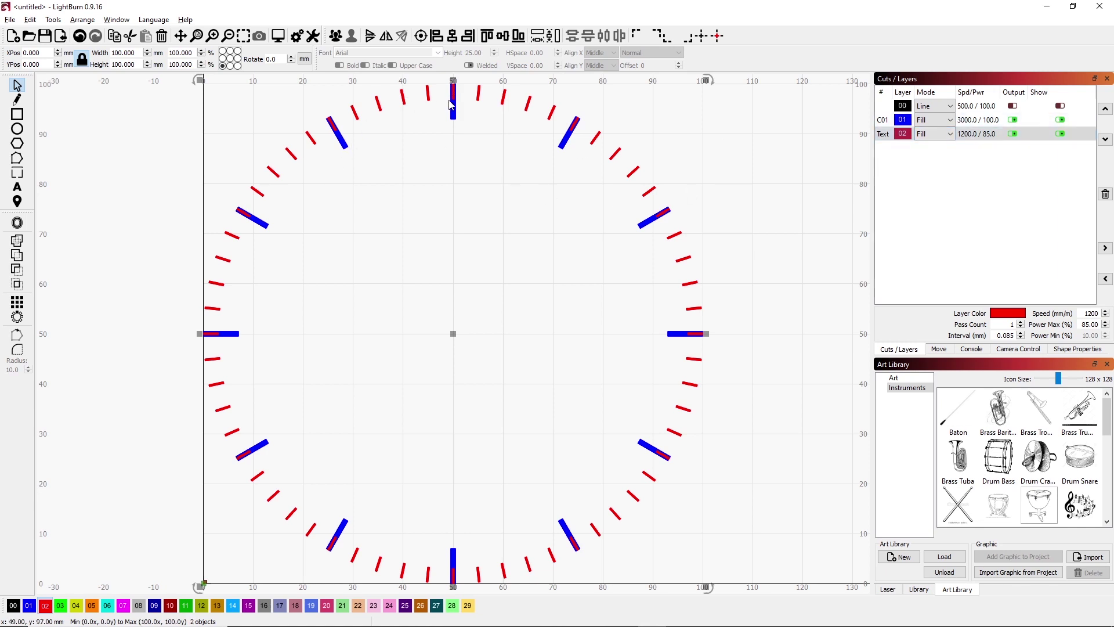
Select the red ticks under the 12, 11, 10 and 9 o'clock hour marks.
{"action": "left_click", "coordinate": [422, 132]}
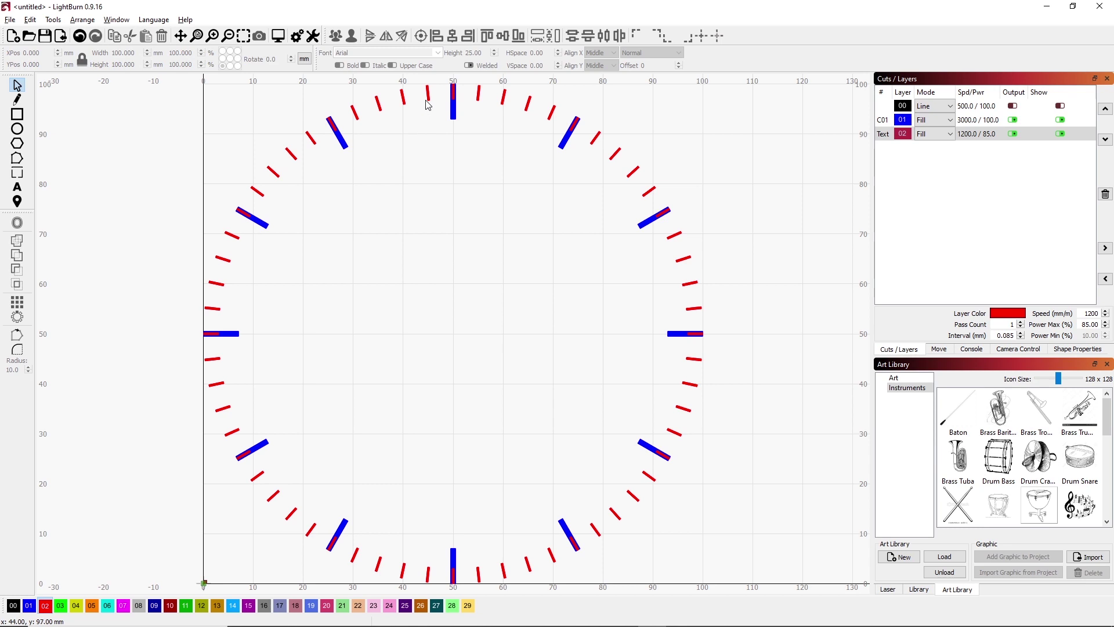
{"action": "left_click", "coordinate": [429, 103]}
{"action": "left_click", "coordinate": [438, 126]}
{"action": "left_click", "coordinate": [453, 96]}
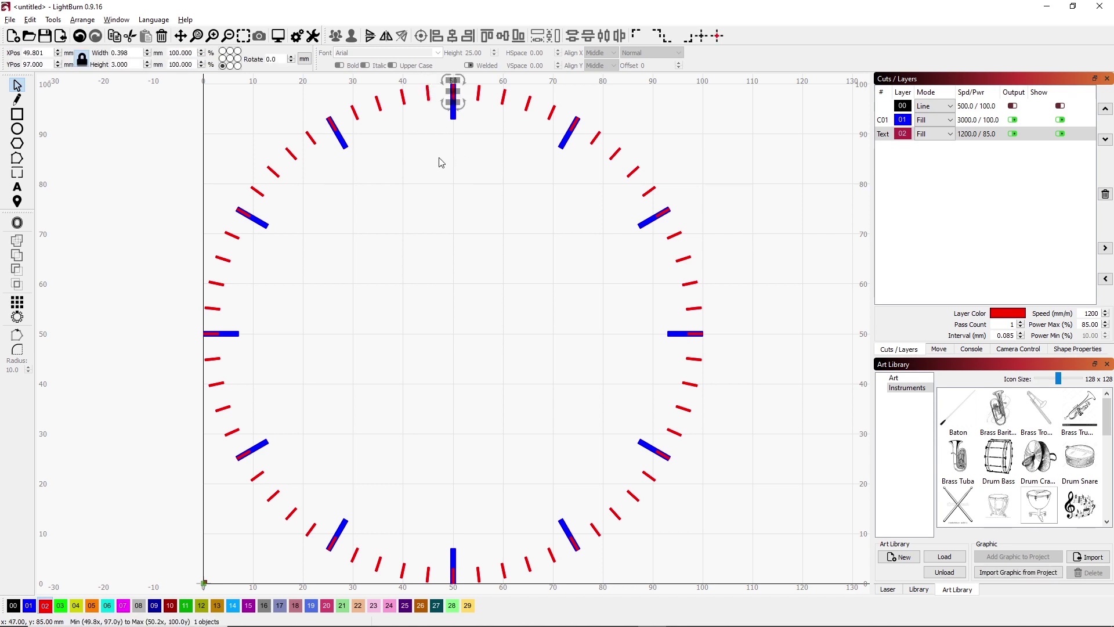
{"action": "left_click", "coordinate": [335, 132], "text": "shift"}
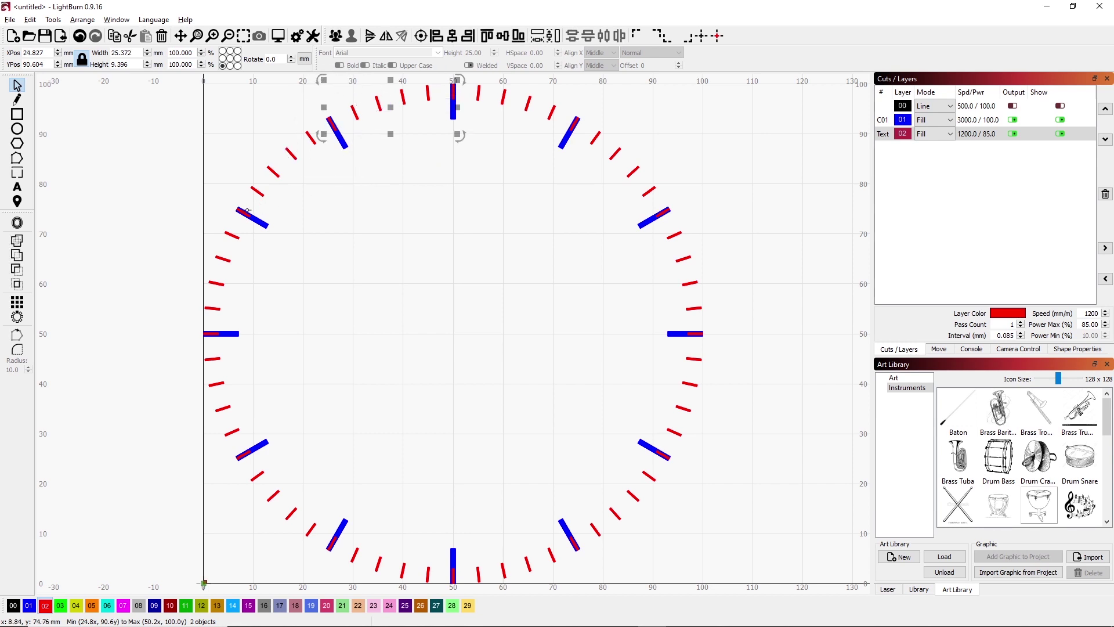
{"action": "left_click", "coordinate": [253, 218], "text": "shift"}
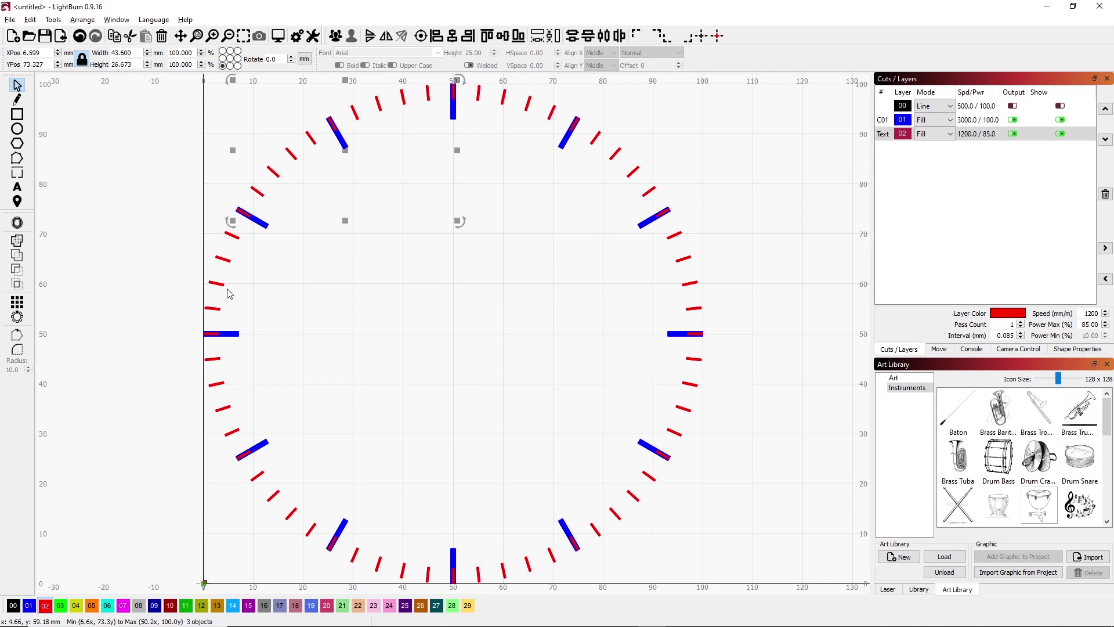
{"action": "left_click", "coordinate": [221, 333], "text": "shift"}
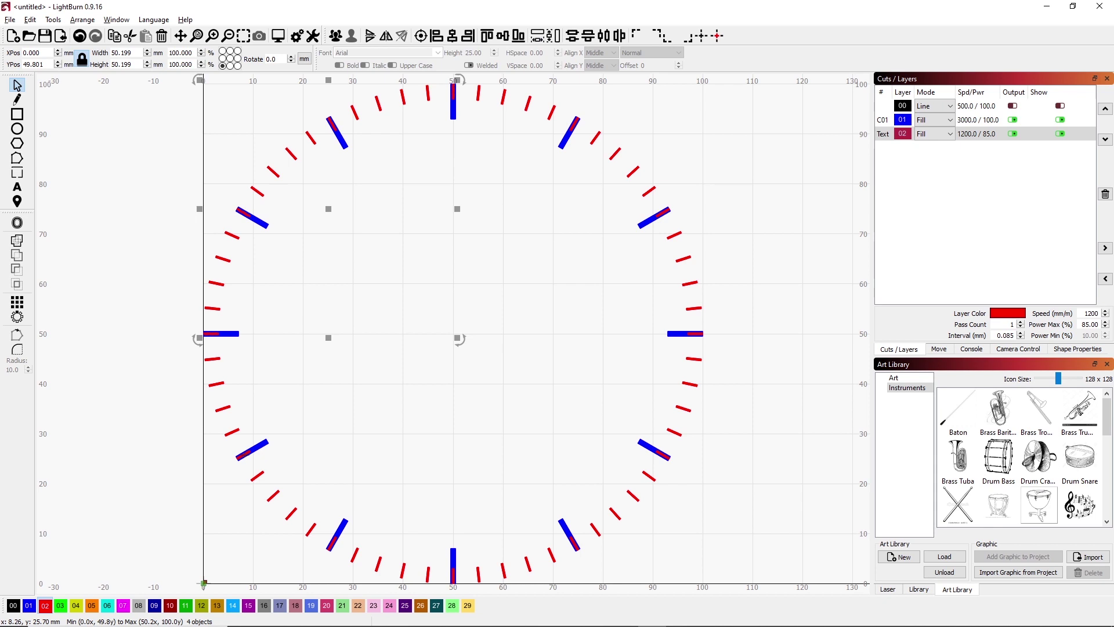
Add the ticks under the 8 through 3 o'clock marks and delete them.
{"action": "left_click", "coordinate": [255, 451], "text": "shift"}
{"action": "left_click", "coordinate": [338, 532], "text": "shift"}
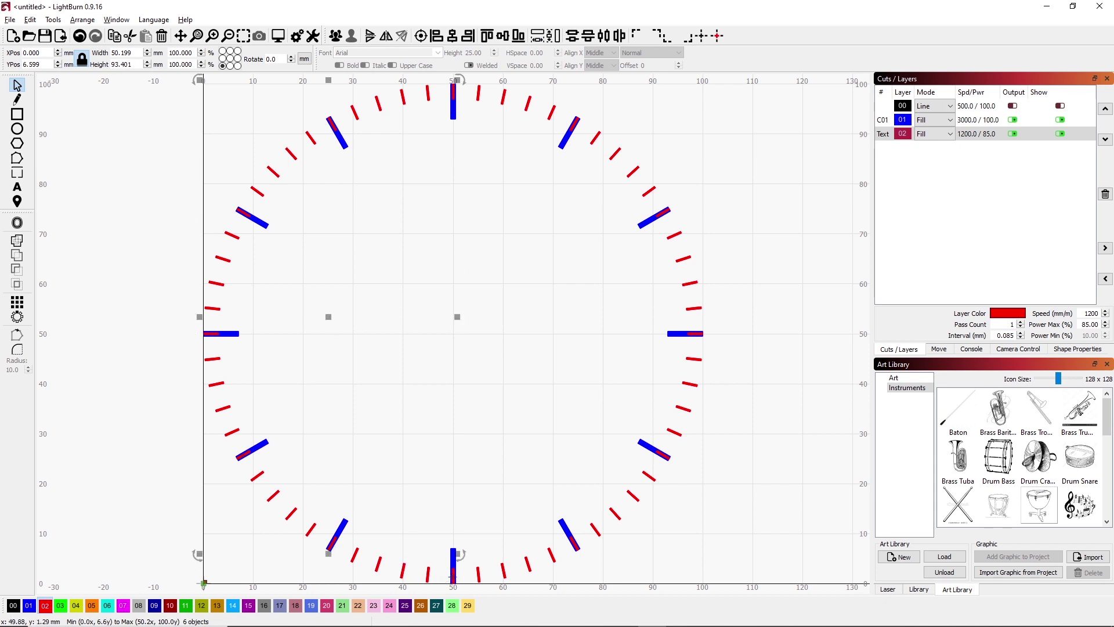
{"action": "left_click", "coordinate": [453, 566], "text": "shift"}
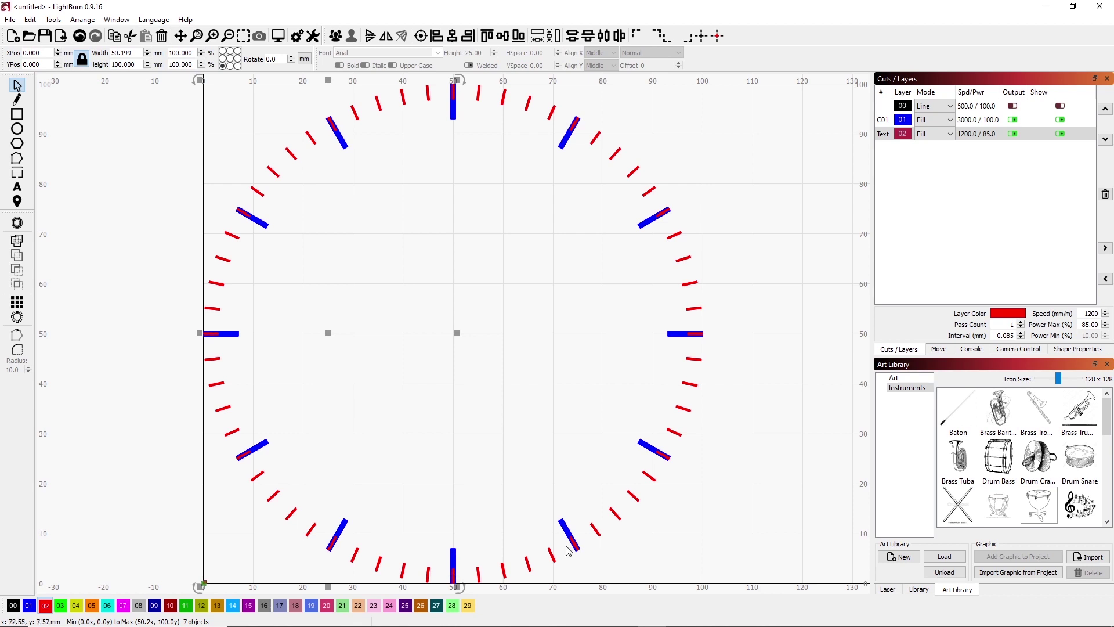
{"action": "left_click", "coordinate": [567, 533], "text": "shift"}
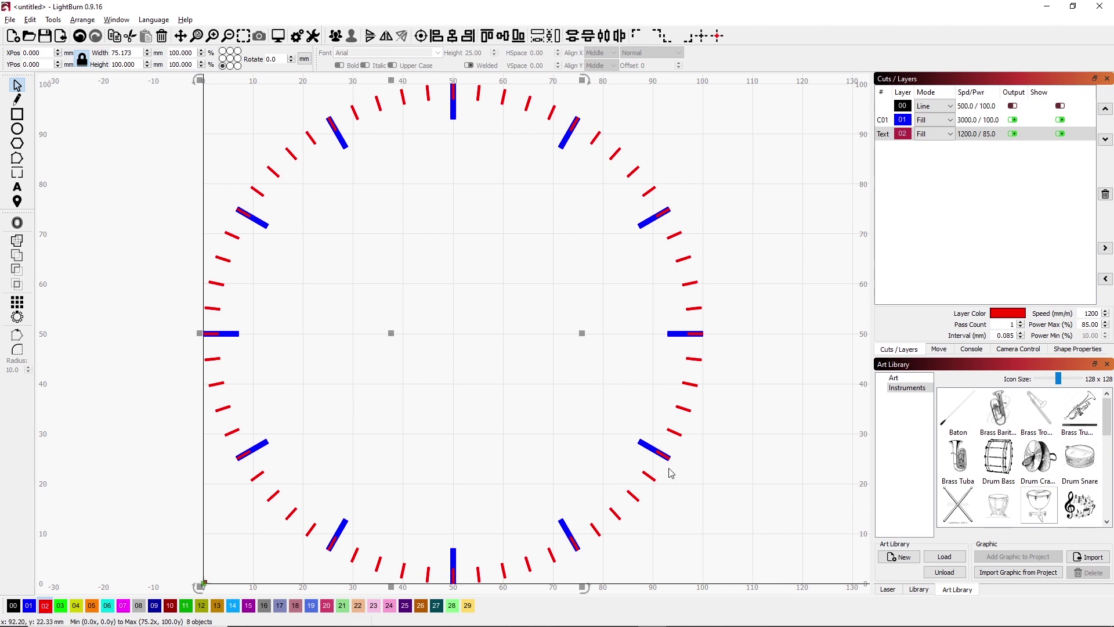
{"action": "left_click", "coordinate": [653, 449], "text": "shift"}
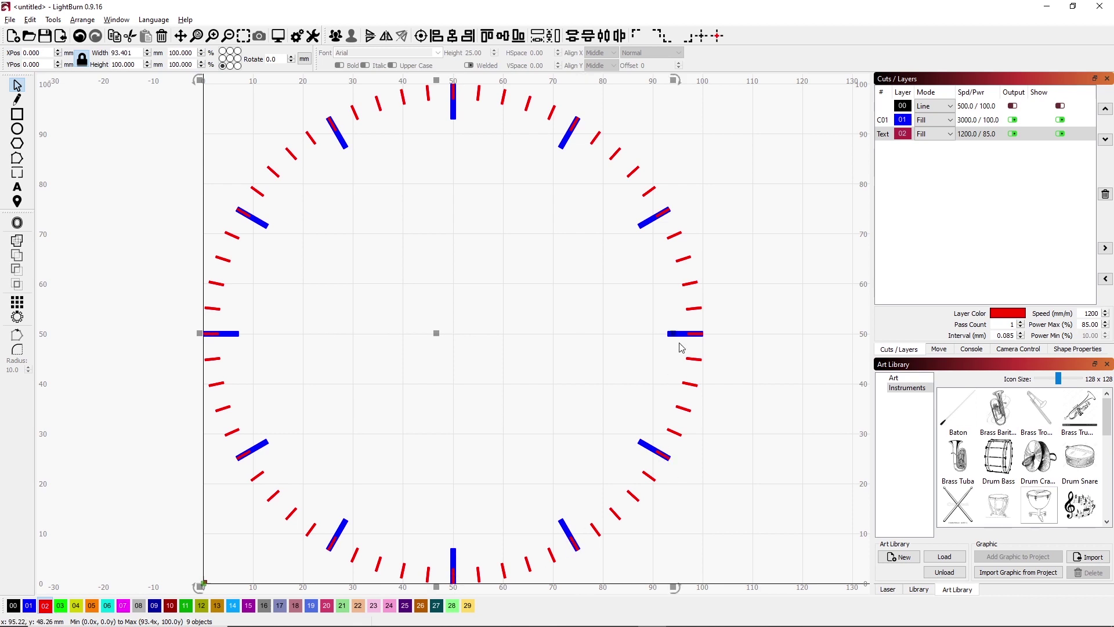
{"action": "key", "text": "ctrl+a"}
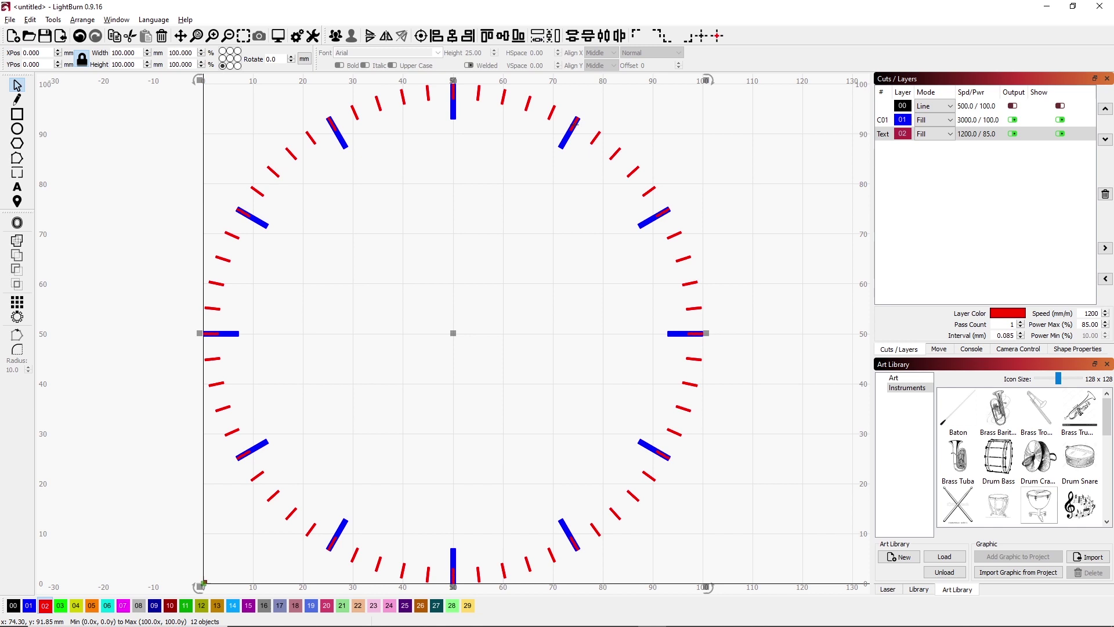
{"action": "left_click", "coordinate": [558, 188]}
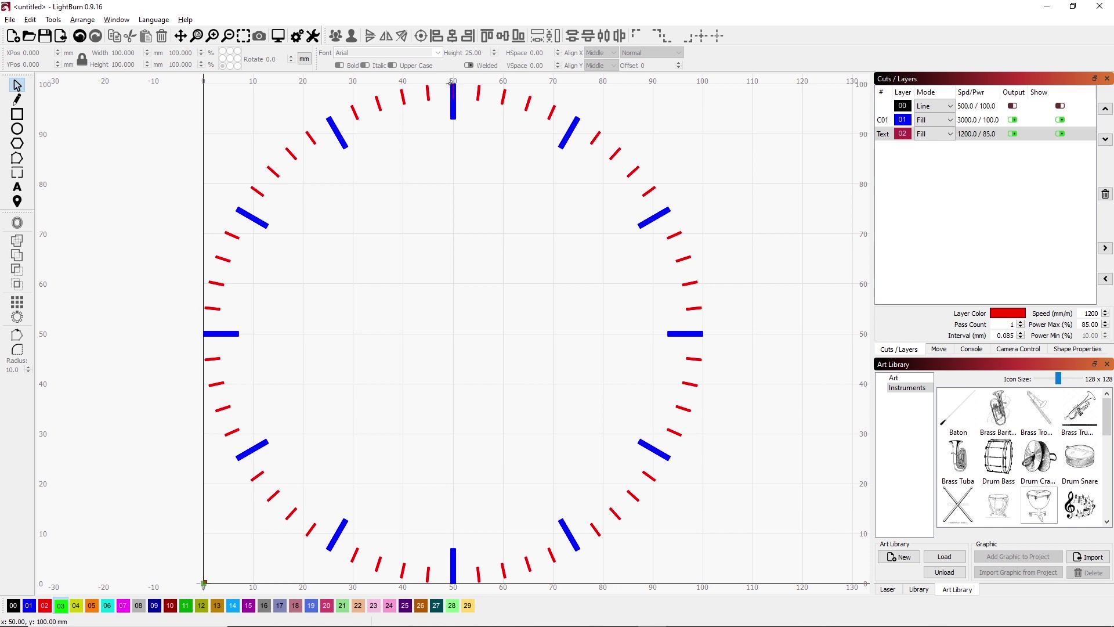
{"action": "scroll", "coordinate": [451, 83], "scroll_direction": "up", "scroll_amount": 4}
{"action": "scroll", "coordinate": [452, 85], "scroll_direction": "up", "scroll_amount": 4}
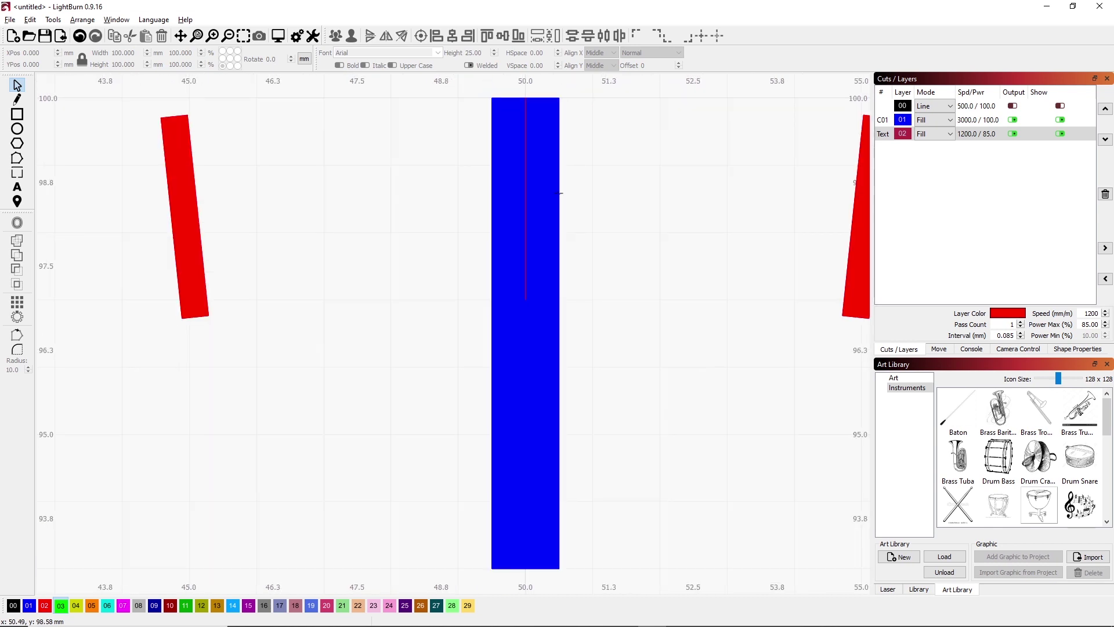
Undo an accidental nudge of a red minute tick, deselect, and fit the whole clock in view.
{"action": "left_click", "coordinate": [525, 195]}
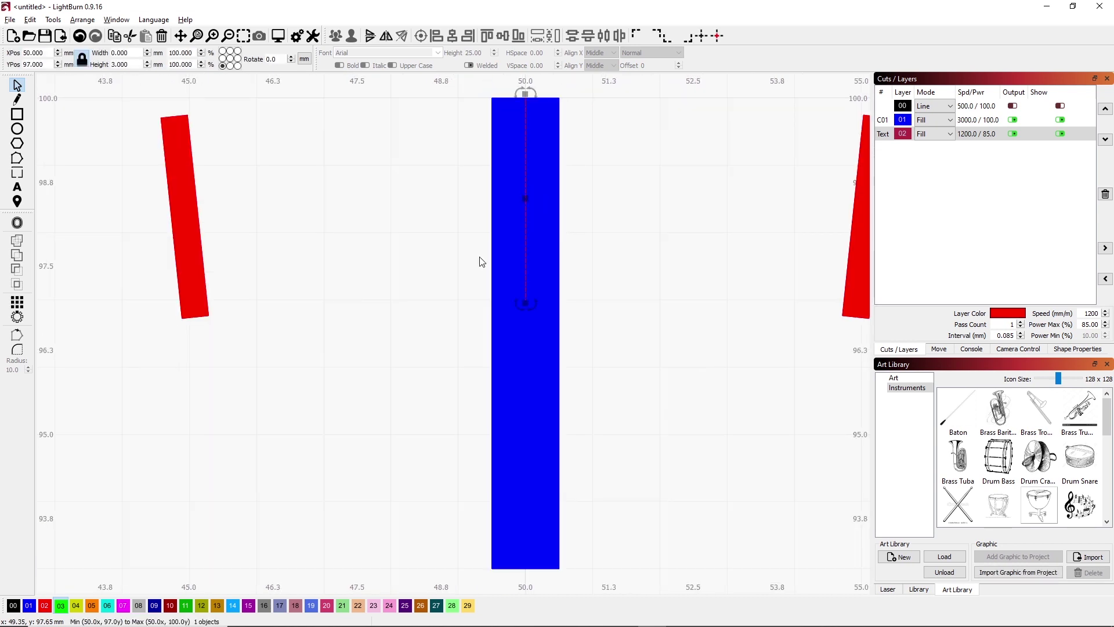
{"action": "left_click", "coordinate": [380, 288]}
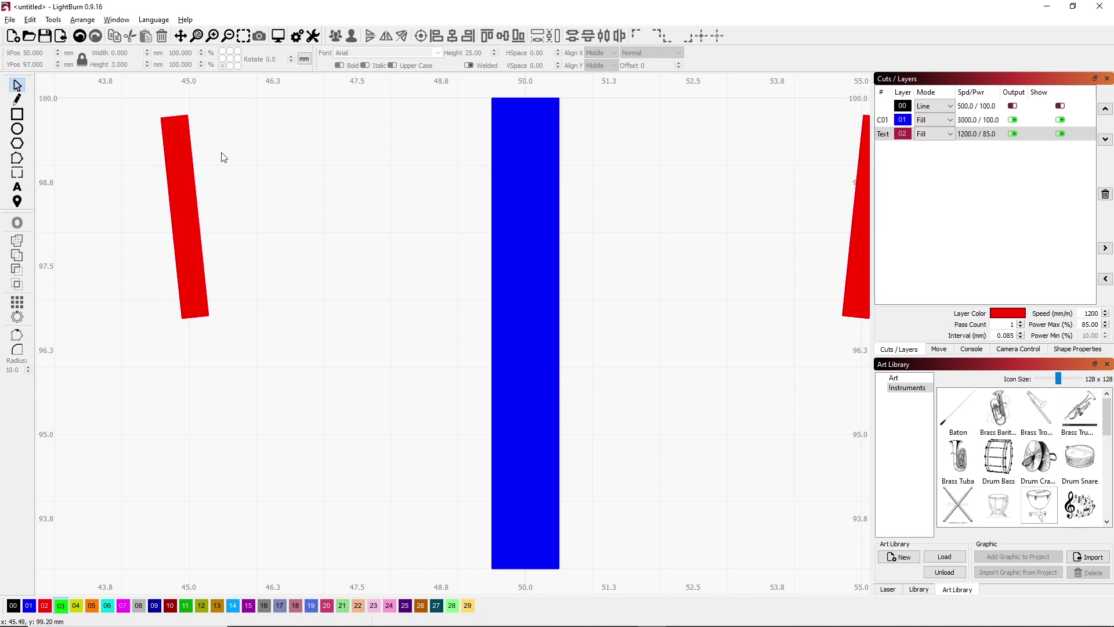
{"action": "left_click", "coordinate": [186, 122]}
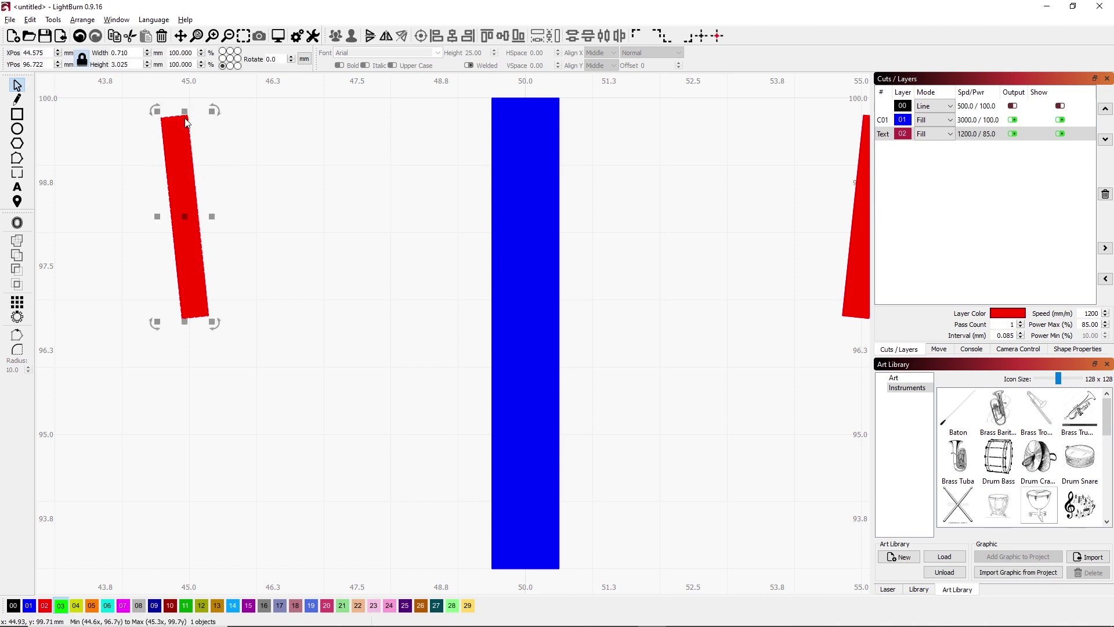
{"action": "left_click_drag", "start_coordinate": [184, 209], "coordinate": [253, 211]}
{"action": "key", "text": "ctrl+z"}
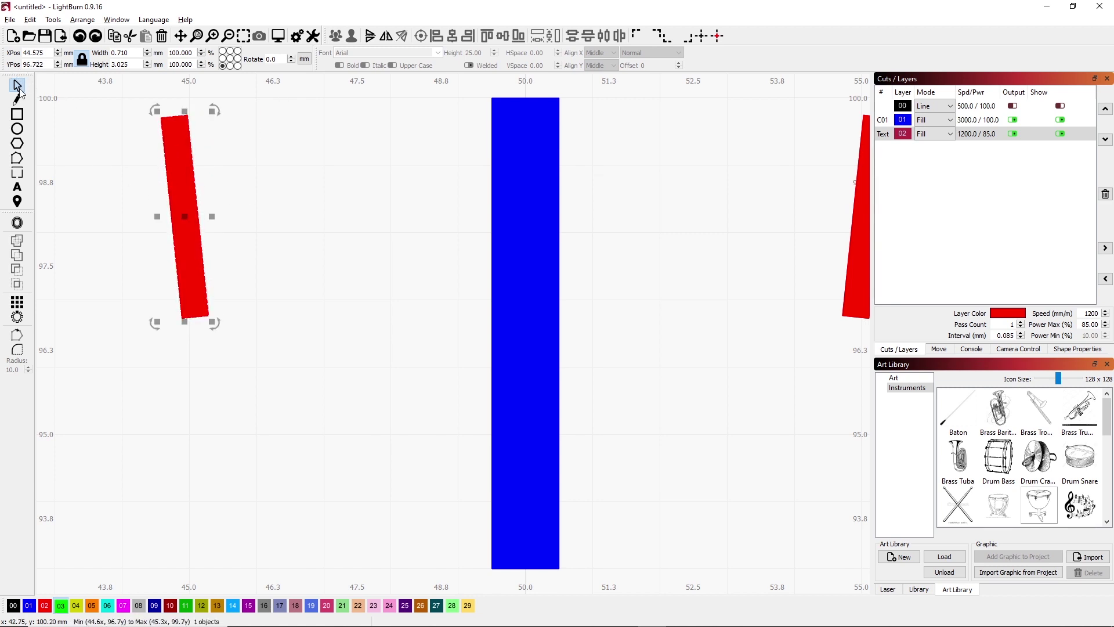
{"action": "left_click", "coordinate": [304, 233]}
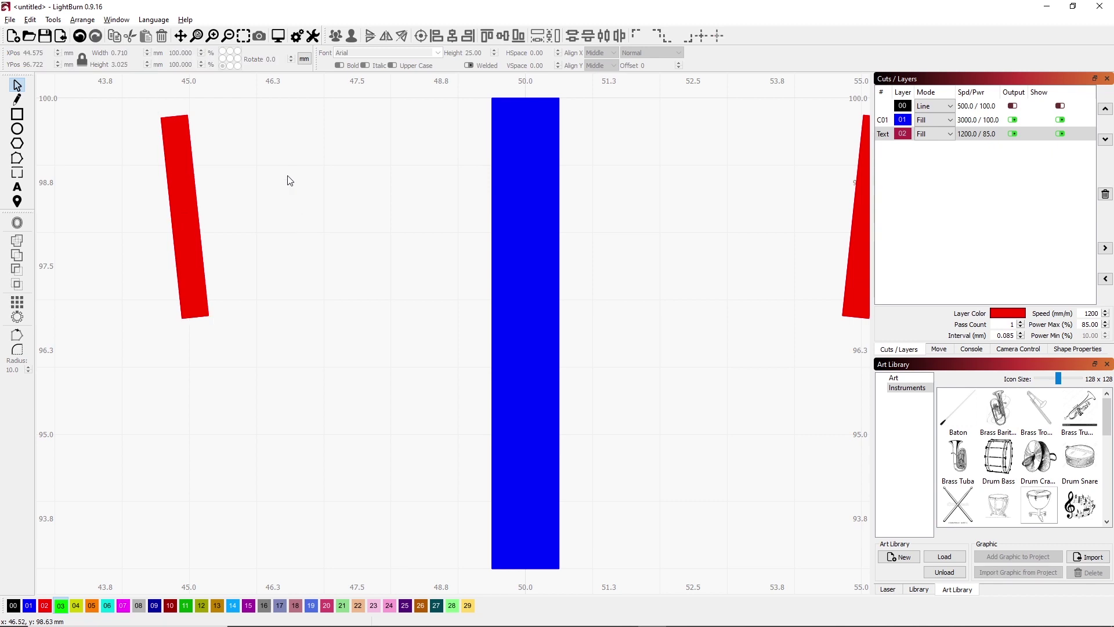
{"action": "left_click", "coordinate": [245, 36]}
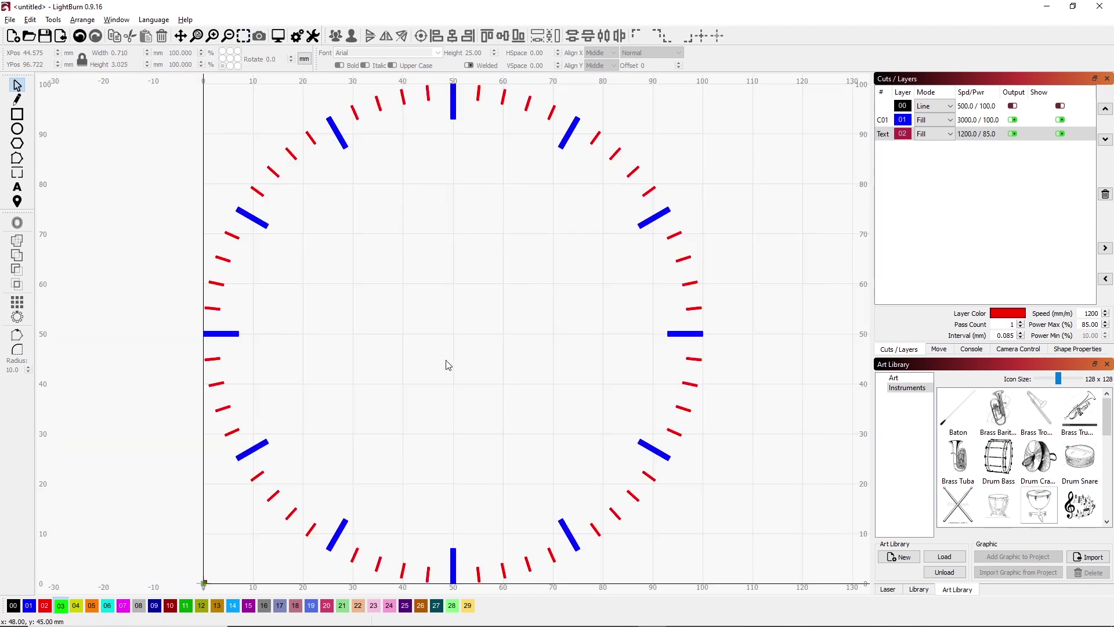
Add a green '12' text, 12.5 mm tall, at the top of the clock on layer 03.
{"action": "left_click", "coordinate": [17, 187]}
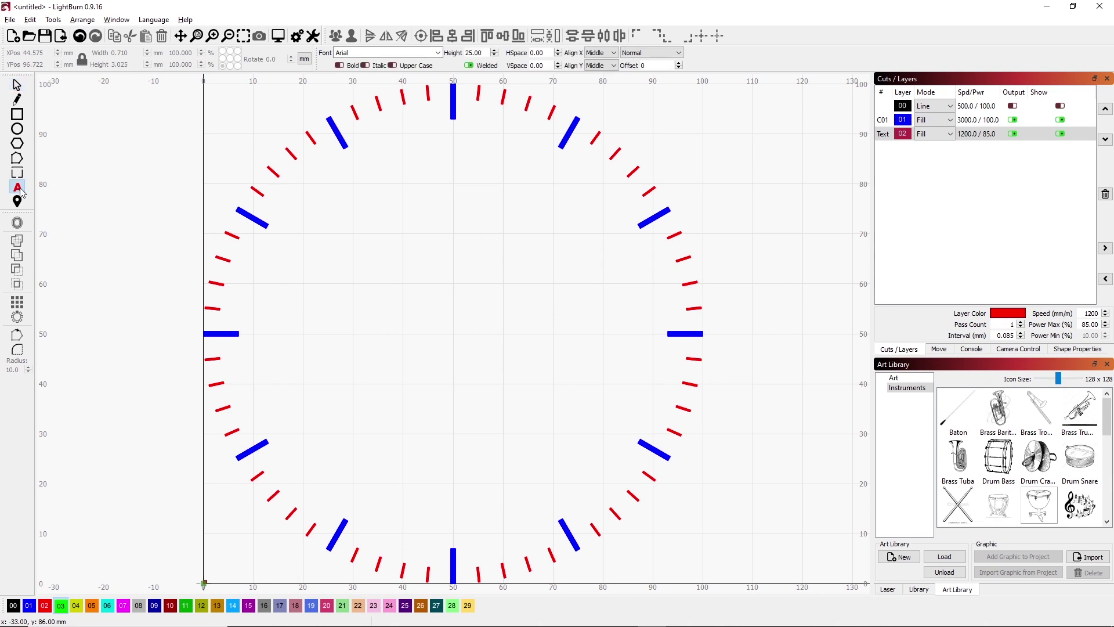
{"action": "left_click", "coordinate": [438, 189]}
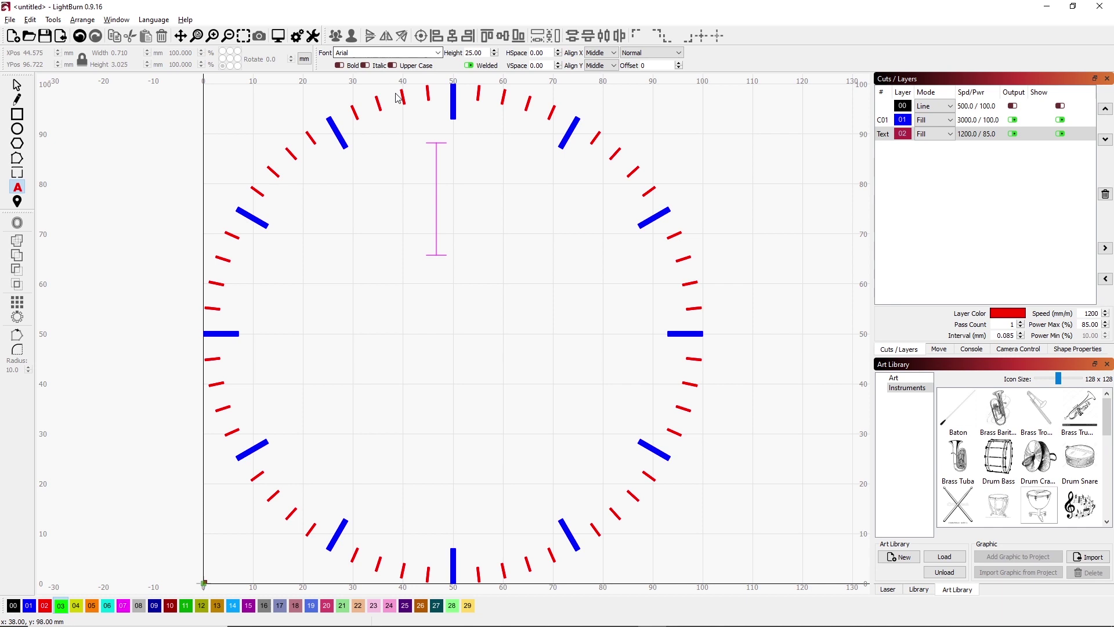
{"action": "left_click", "coordinate": [495, 56]}
{"action": "left_click", "coordinate": [495, 56]}
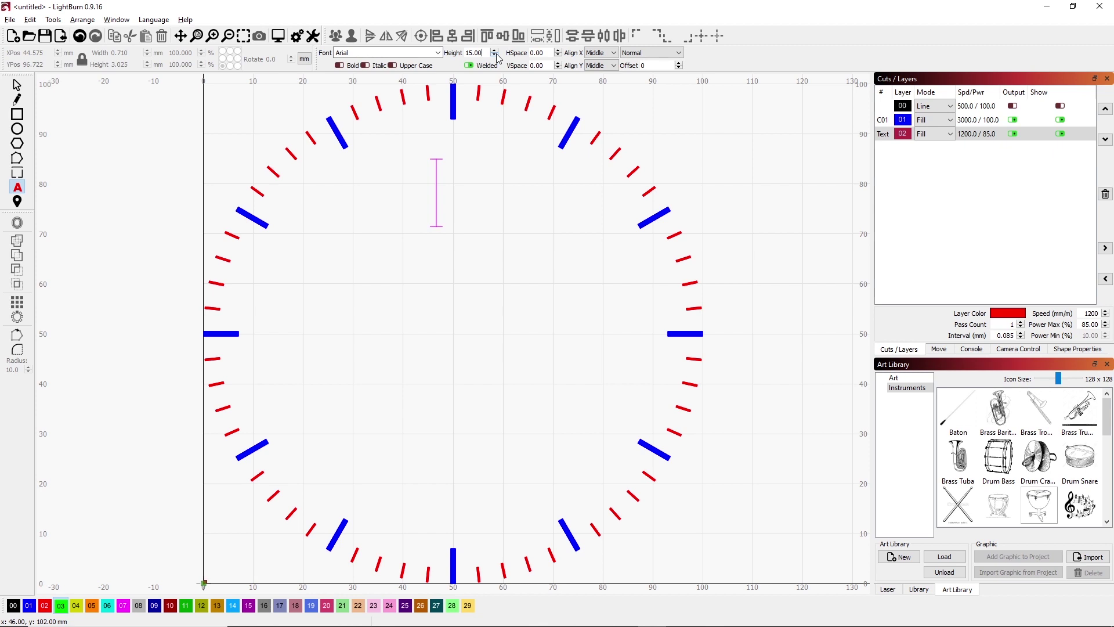
{"action": "type", "text": "12"}
{"action": "key", "text": "Return"}
{"action": "left_click", "coordinate": [437, 190]}
{"action": "type", "text": "12"}
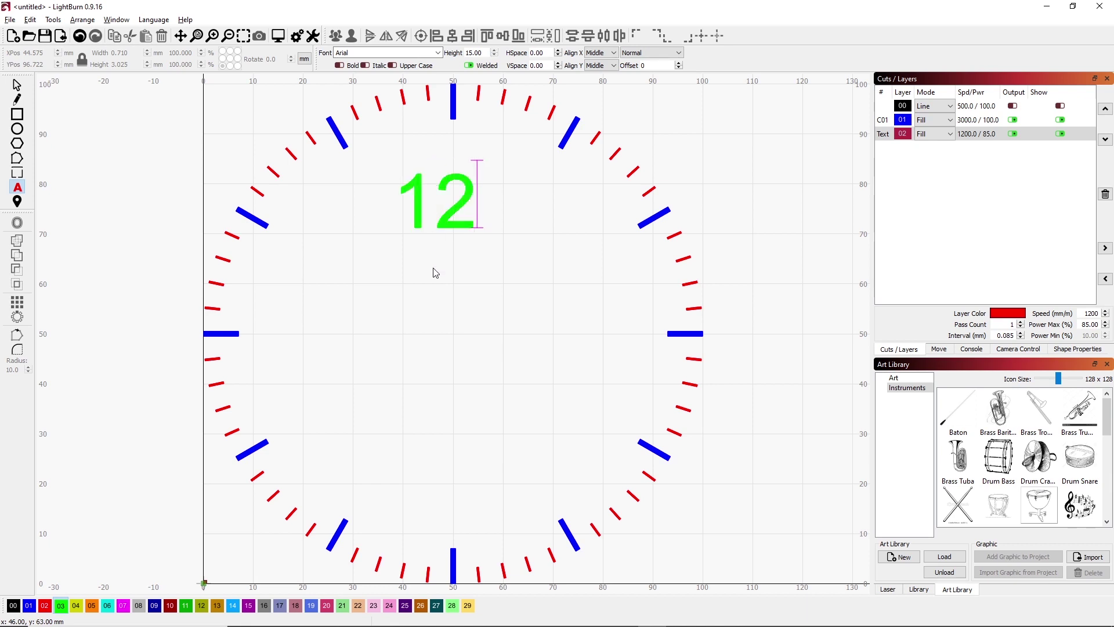
{"action": "left_click", "coordinate": [494, 56]}
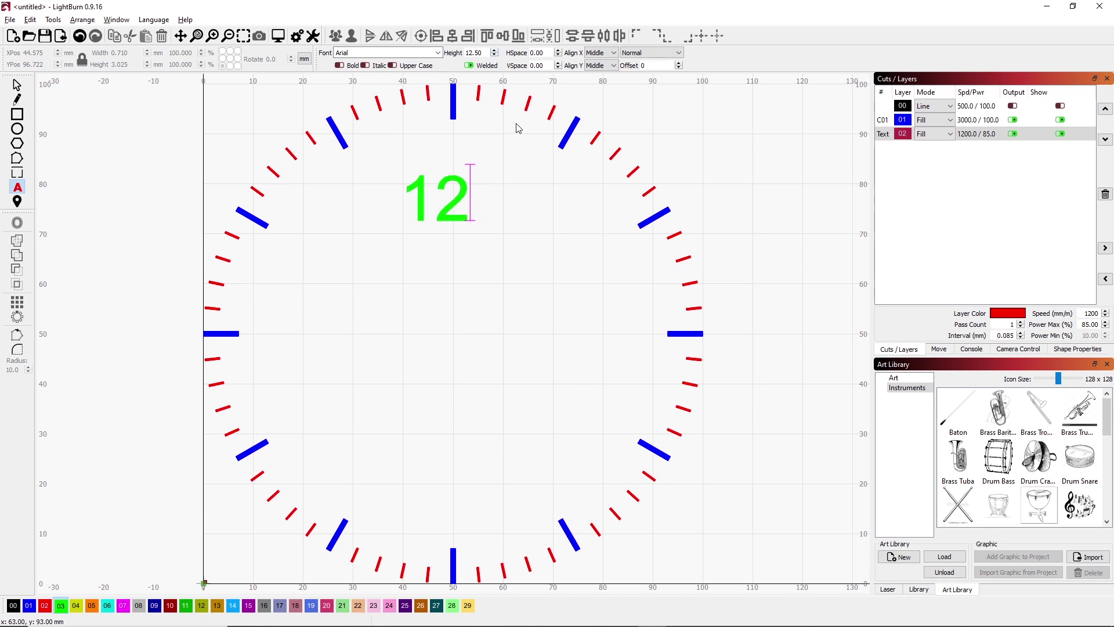
{"action": "left_click", "coordinate": [465, 252]}
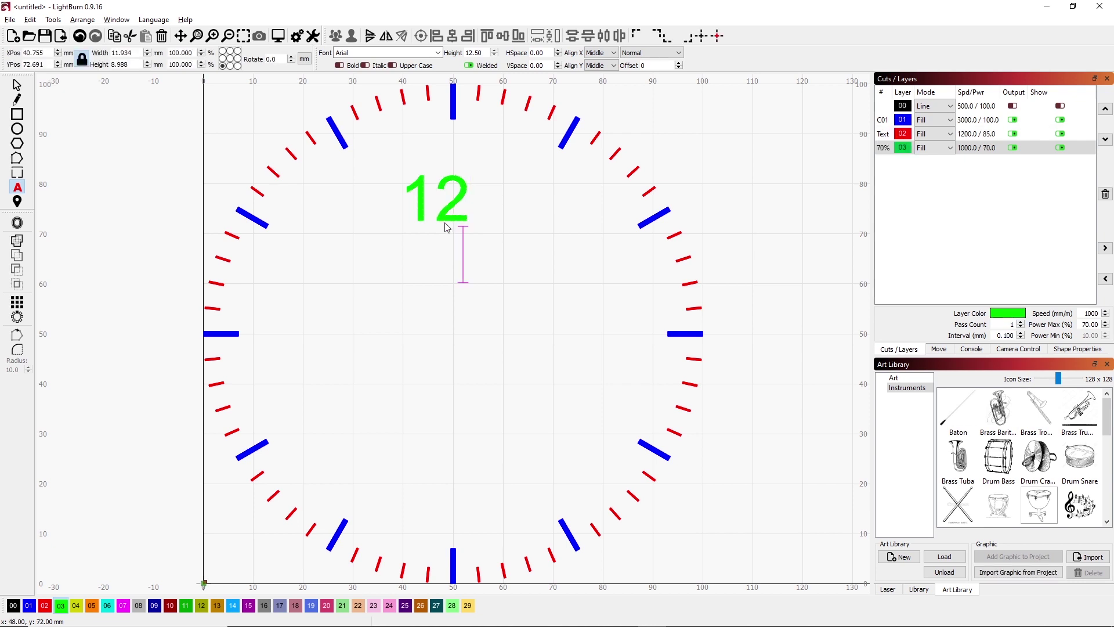
{"action": "left_click", "coordinate": [435, 196]}
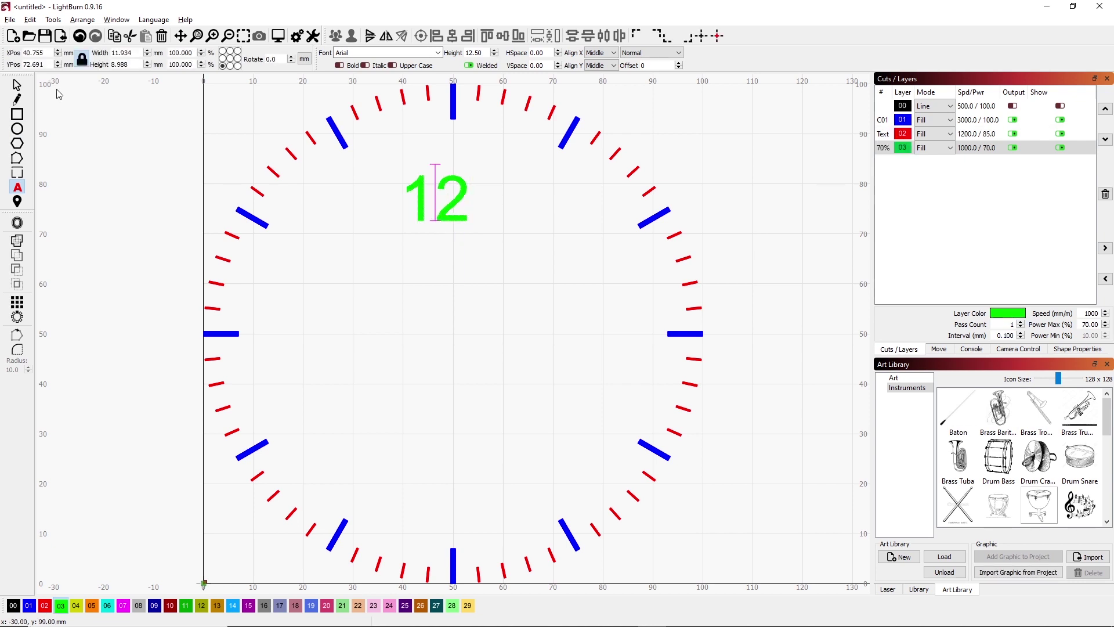
{"action": "left_click", "coordinate": [16, 86]}
{"action": "left_click", "coordinate": [440, 200]}
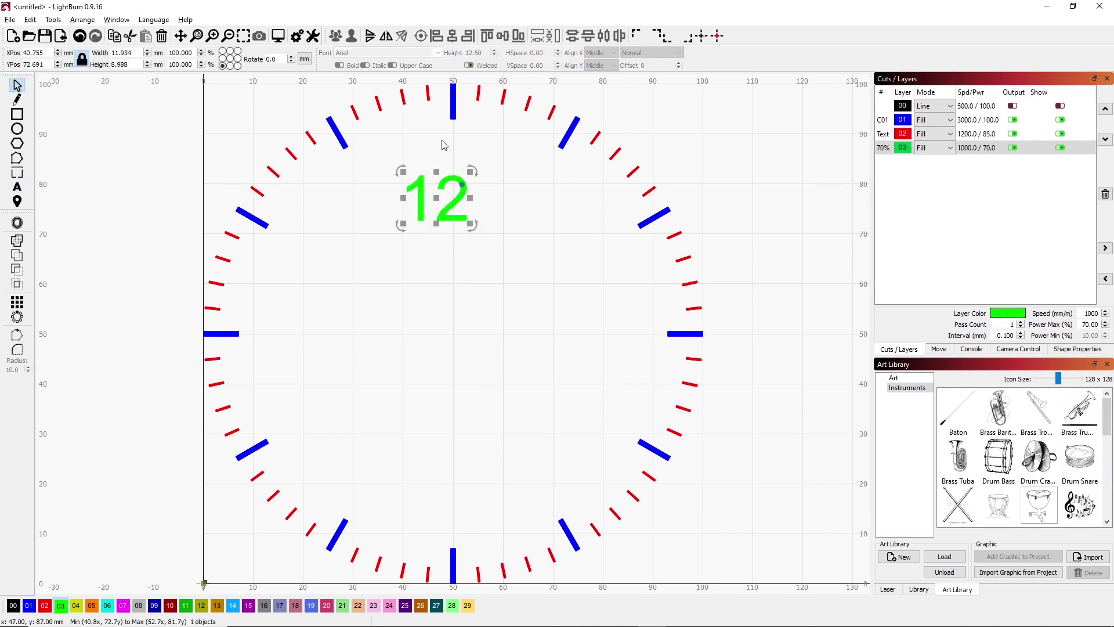
Show the guide circles, center the 12 on the inner circle, and nudge it up 10 mm, down 1 mm.
{"action": "left_click", "coordinate": [1060, 105]}
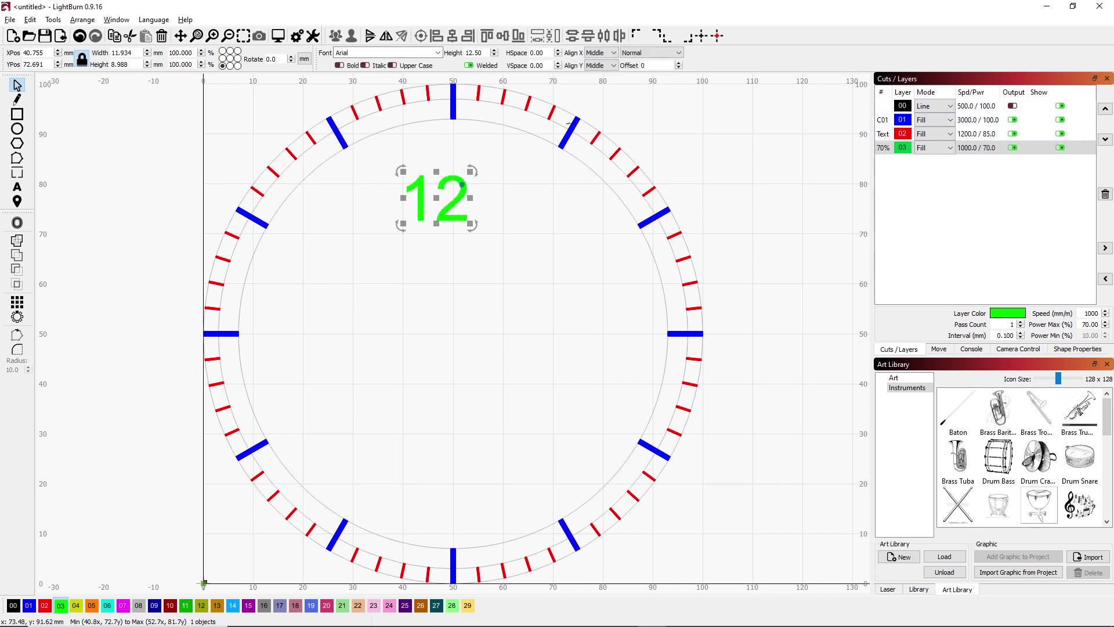
{"action": "left_click", "coordinate": [542, 139], "text": "shift"}
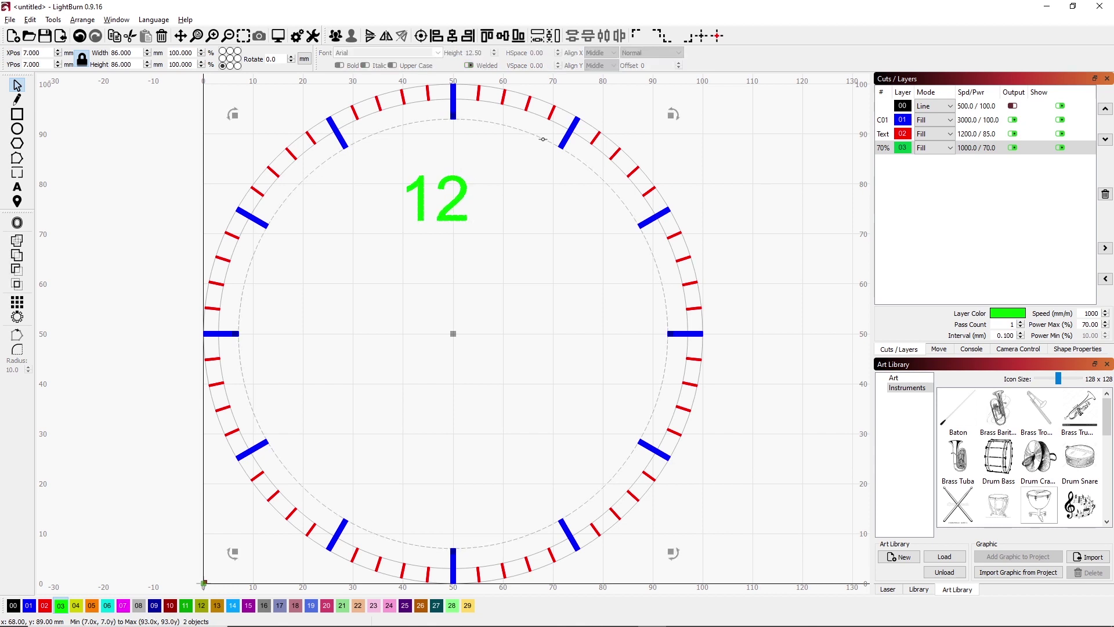
{"action": "left_click", "coordinate": [453, 36]}
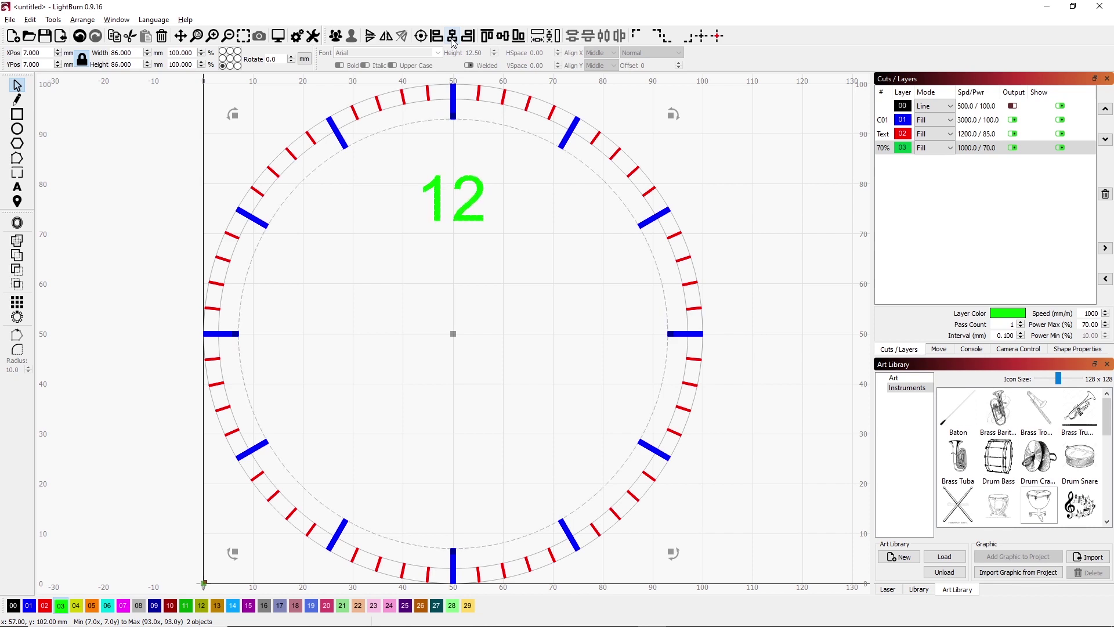
{"action": "left_click", "coordinate": [457, 248]}
{"action": "left_click", "coordinate": [458, 219]}
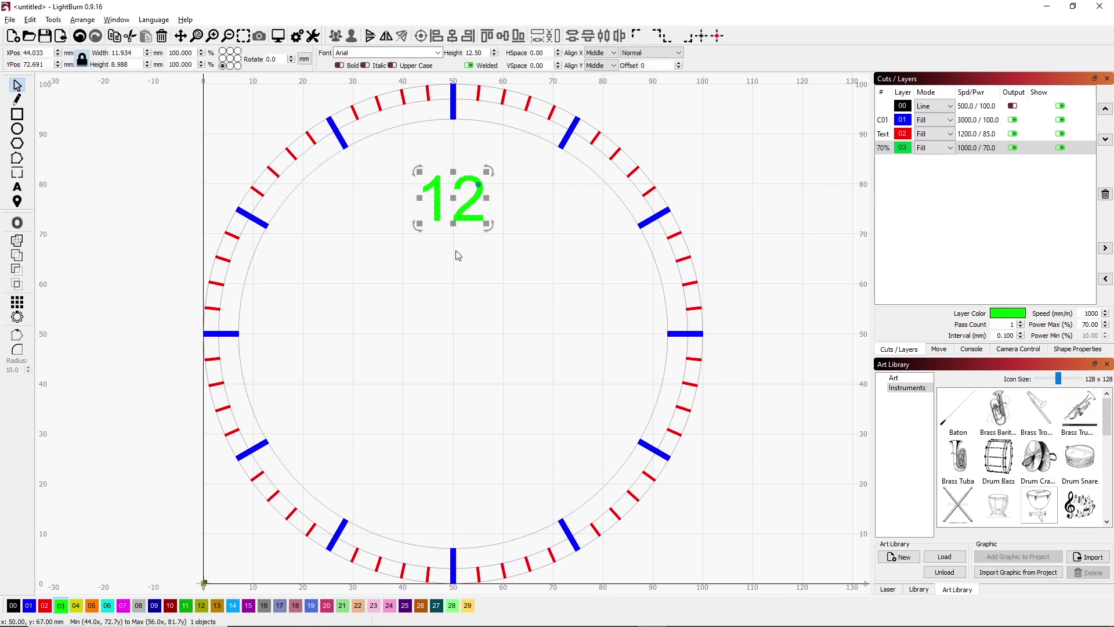
{"action": "key", "text": "Up"}
{"action": "key", "text": "Up"}
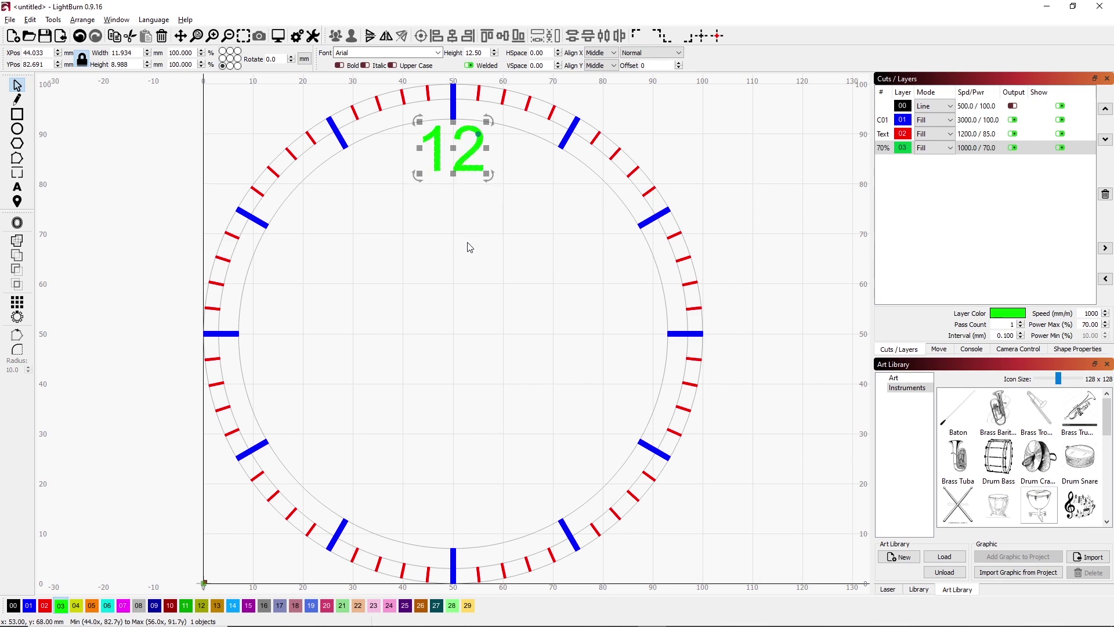
{"action": "left_click", "coordinate": [467, 248]}
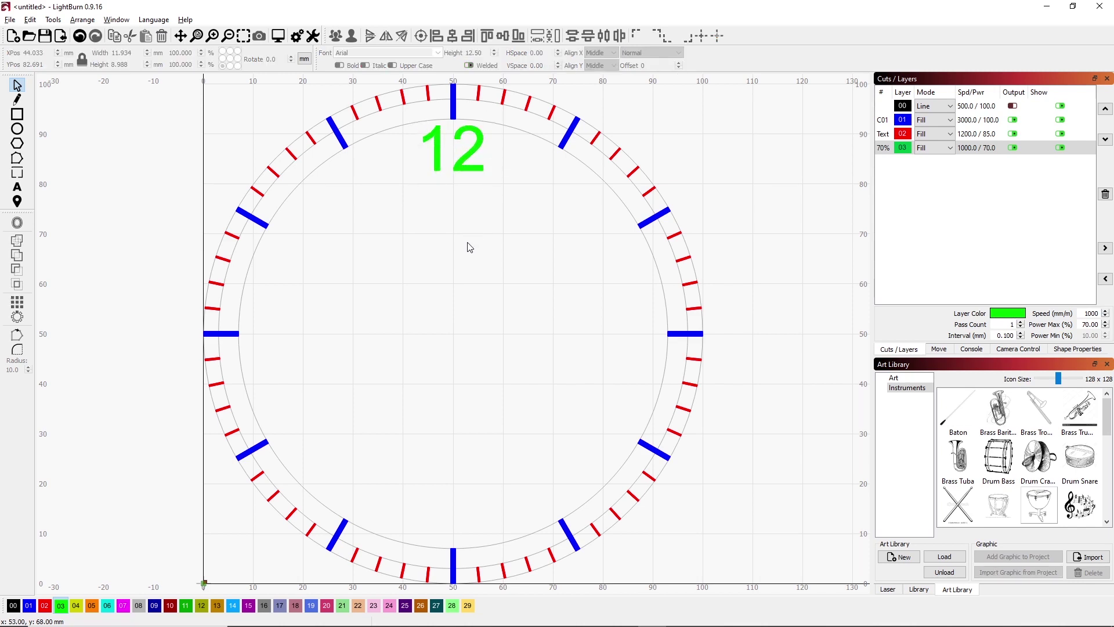
{"action": "left_click", "coordinate": [459, 167]}
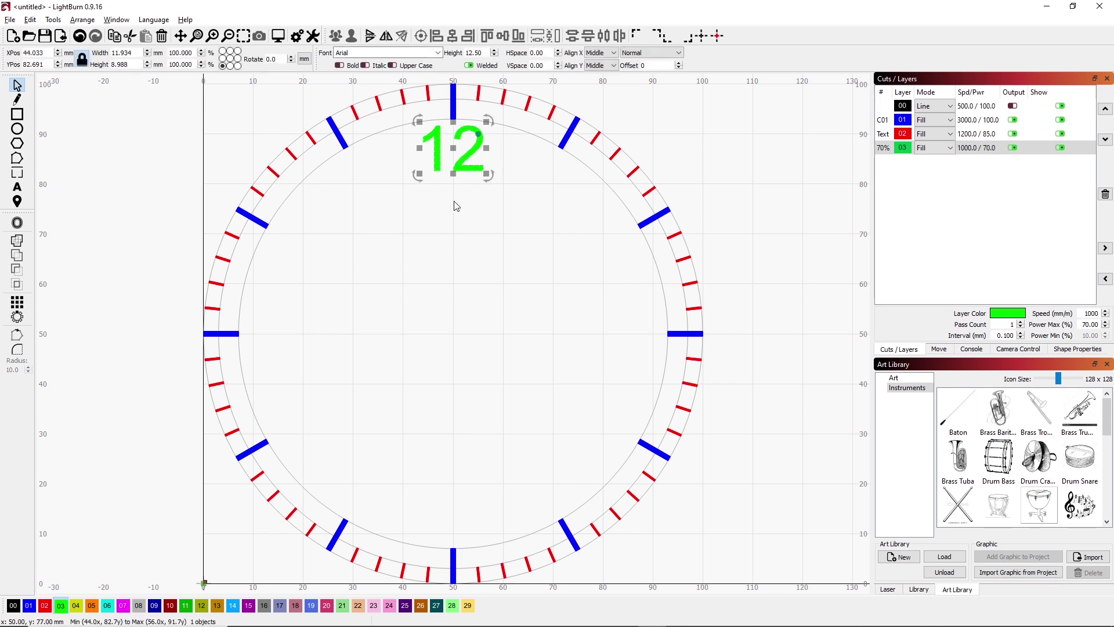
{"action": "key", "text": "Down"}
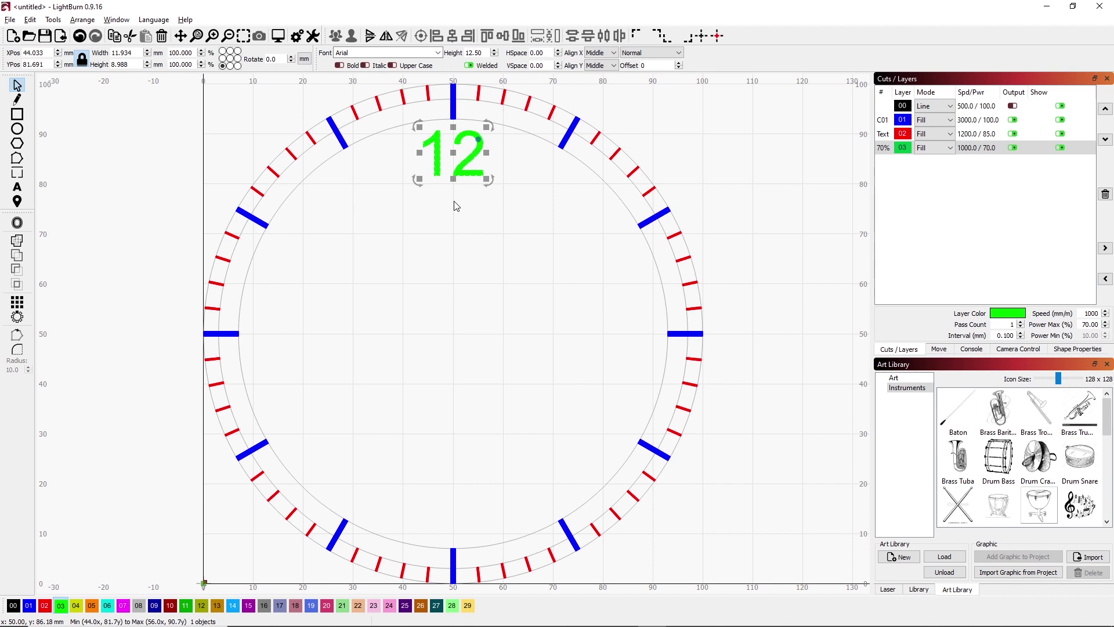
{"action": "left_click", "coordinate": [454, 205]}
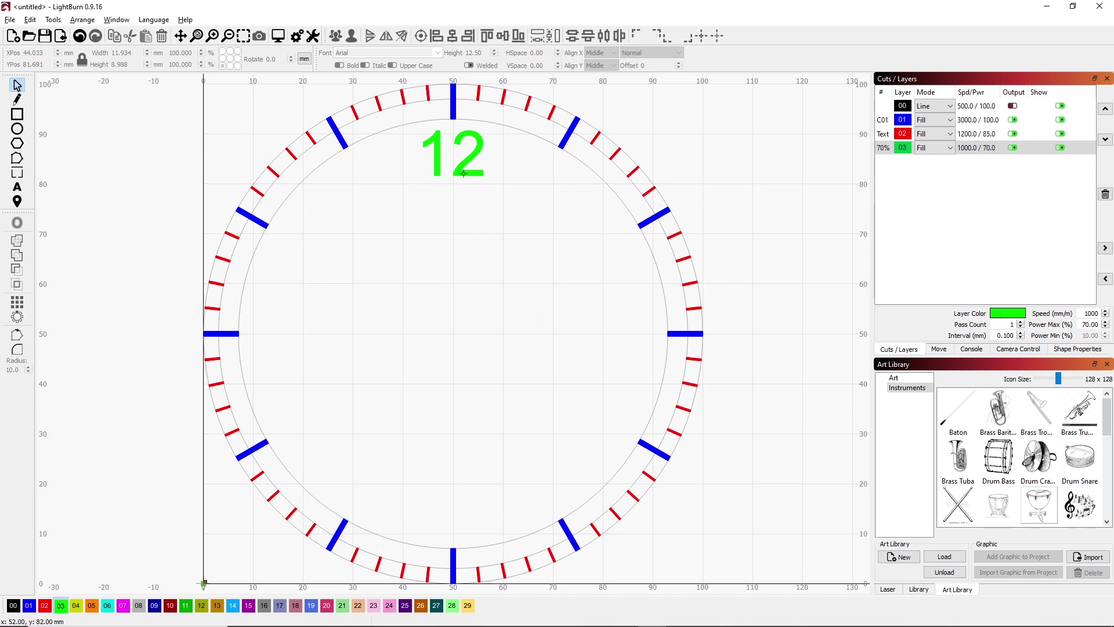
Cancel two stray text entries and select the 12 together with the inner circle.
{"action": "key", "text": "t"}
{"action": "left_click", "coordinate": [481, 184]}
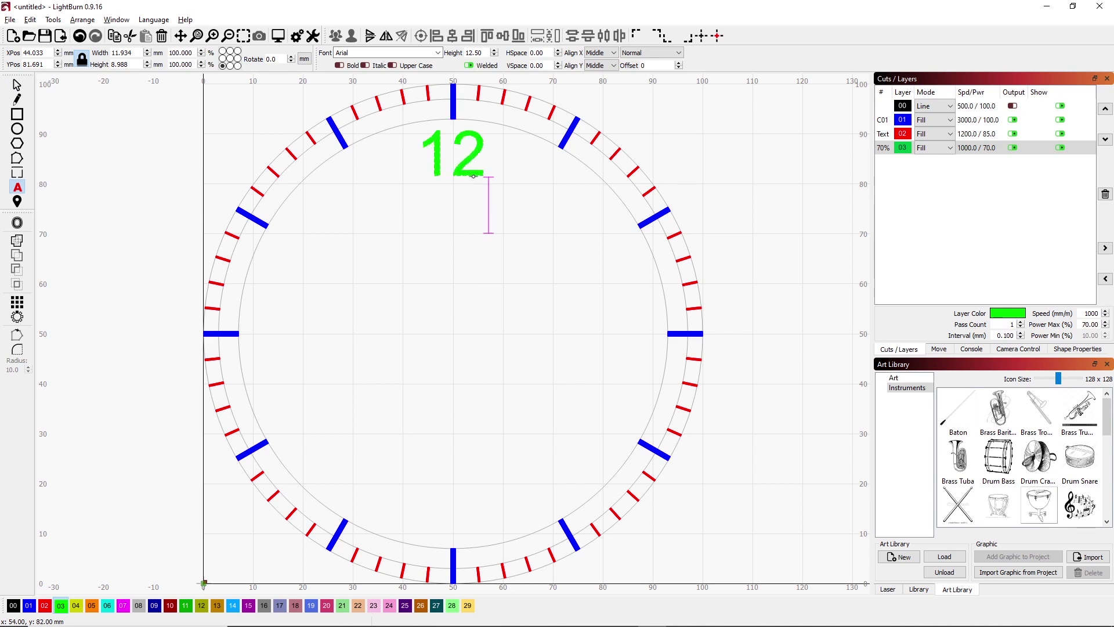
{"action": "key", "text": "Escape"}
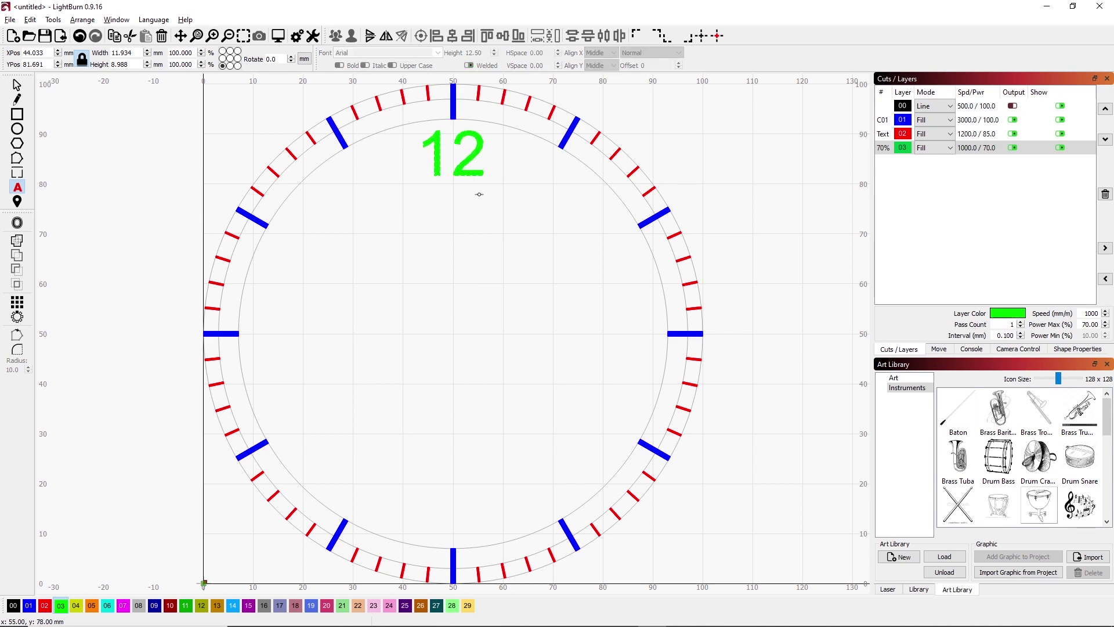
{"action": "left_click", "coordinate": [479, 194]}
{"action": "key", "text": "Escape"}
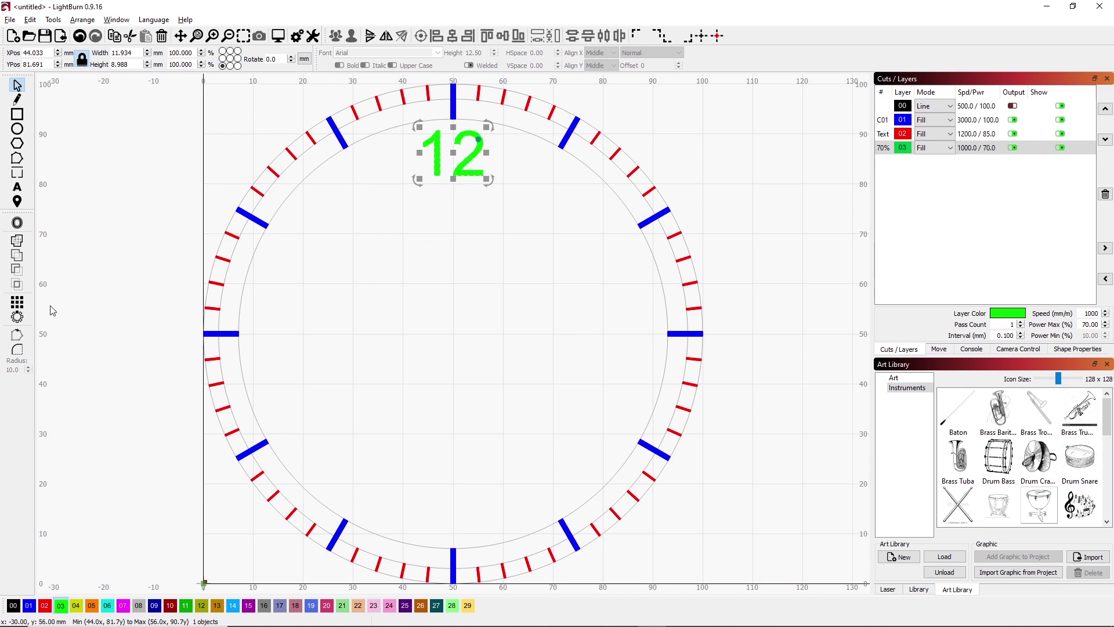
{"action": "left_click", "coordinate": [536, 137], "text": "shift"}
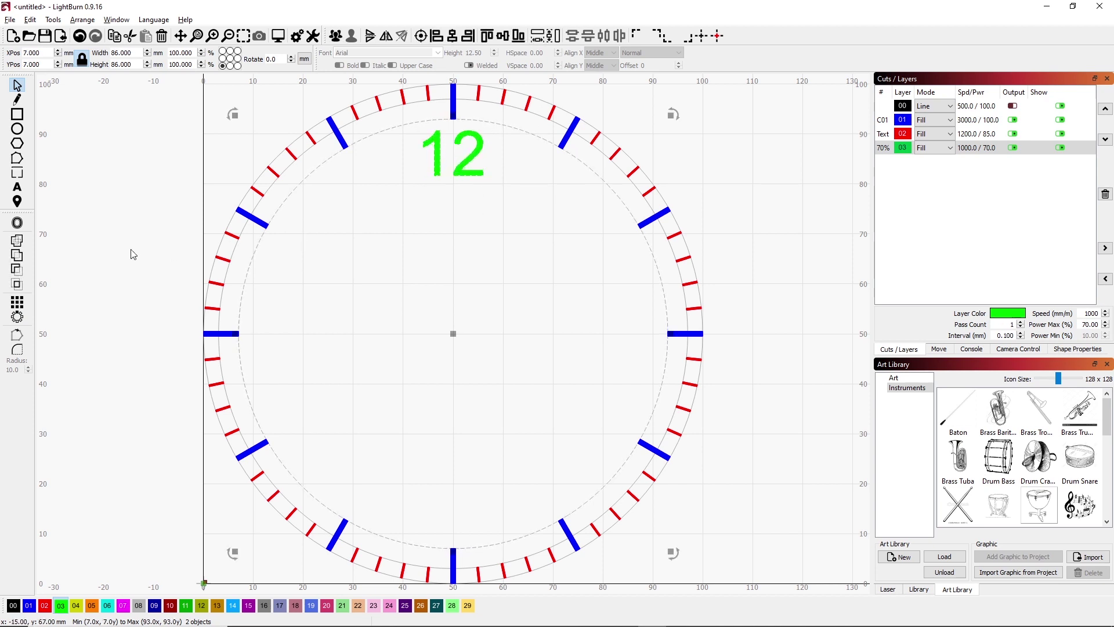
Circular-array the 12 into 12 copies with object rotation off, after one cancelled attempt.
{"action": "left_click", "coordinate": [18, 320]}
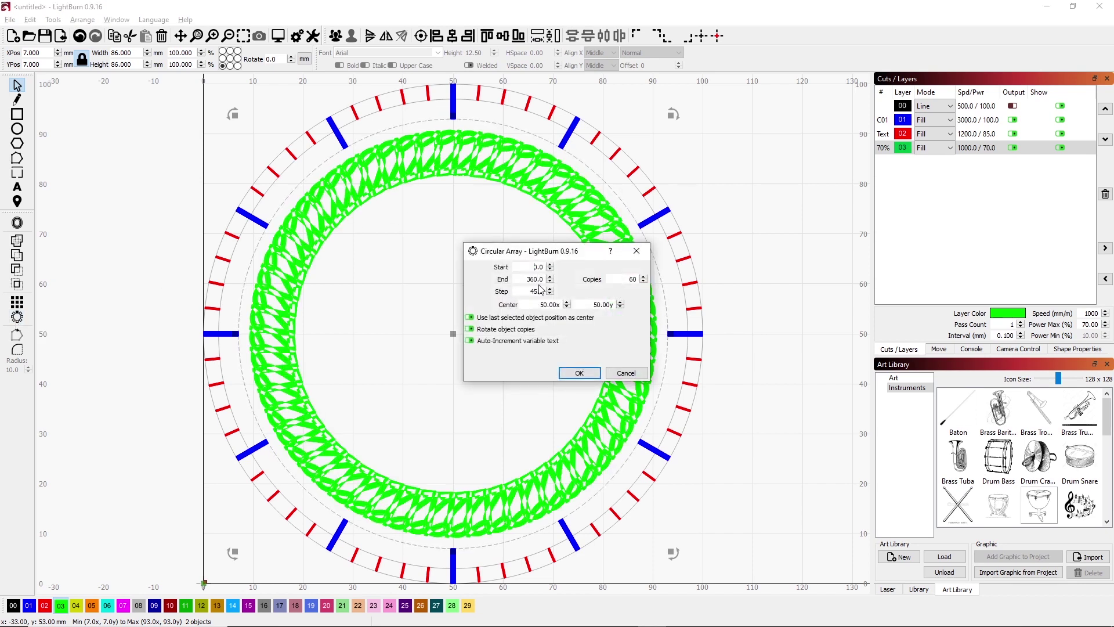
{"action": "double_click", "coordinate": [632, 280]}
{"action": "type", "text": "12"}
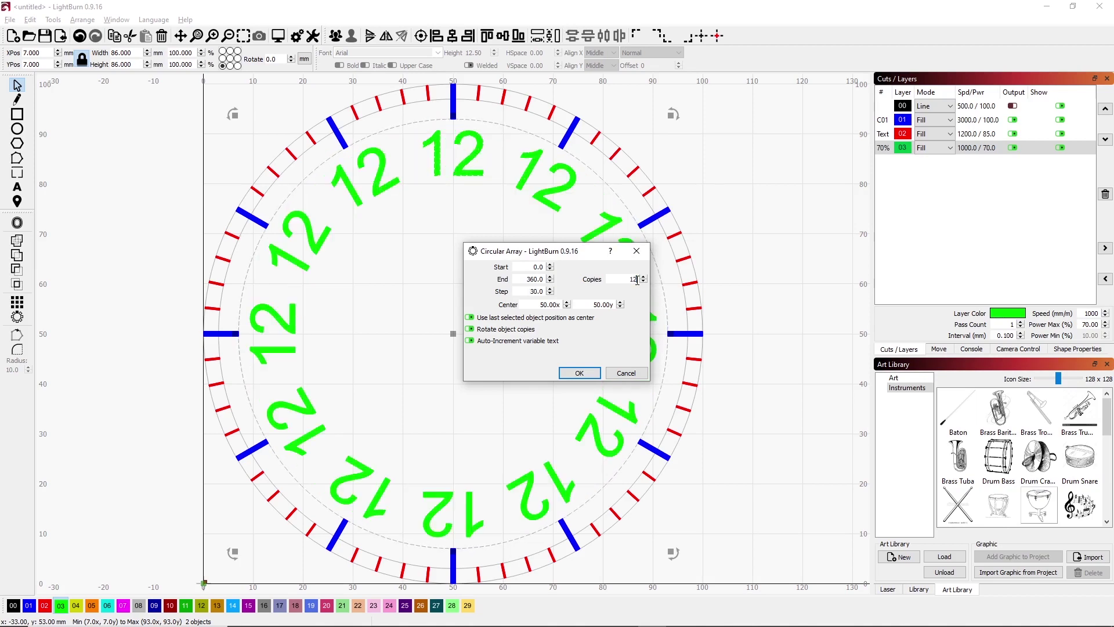
{"action": "left_click_drag", "start_coordinate": [581, 257], "coordinate": [826, 224]}
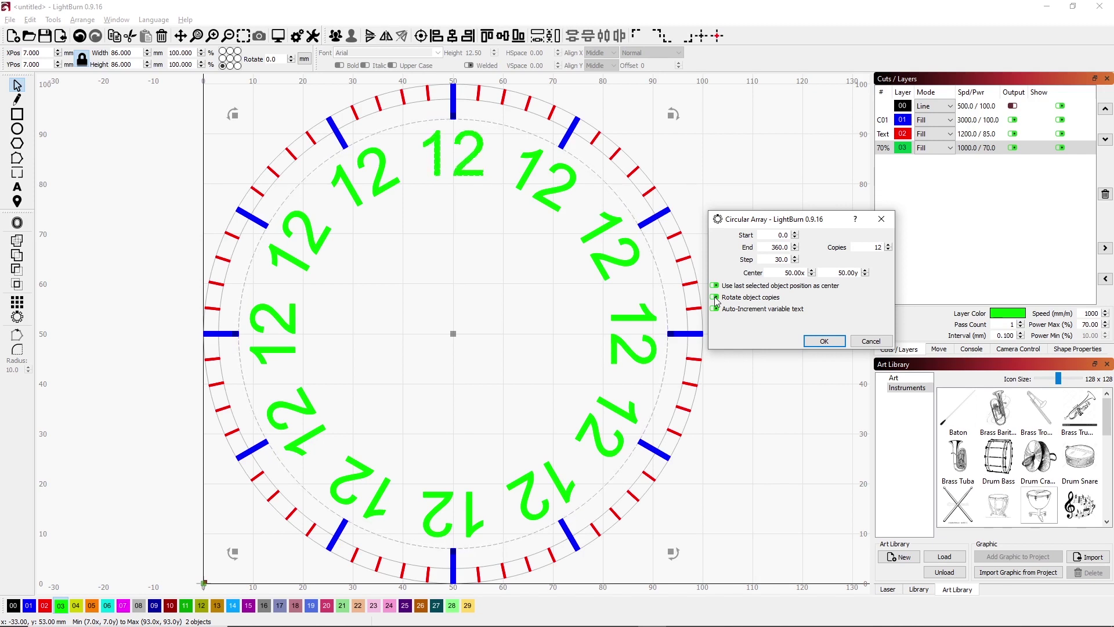
{"action": "left_click", "coordinate": [715, 297]}
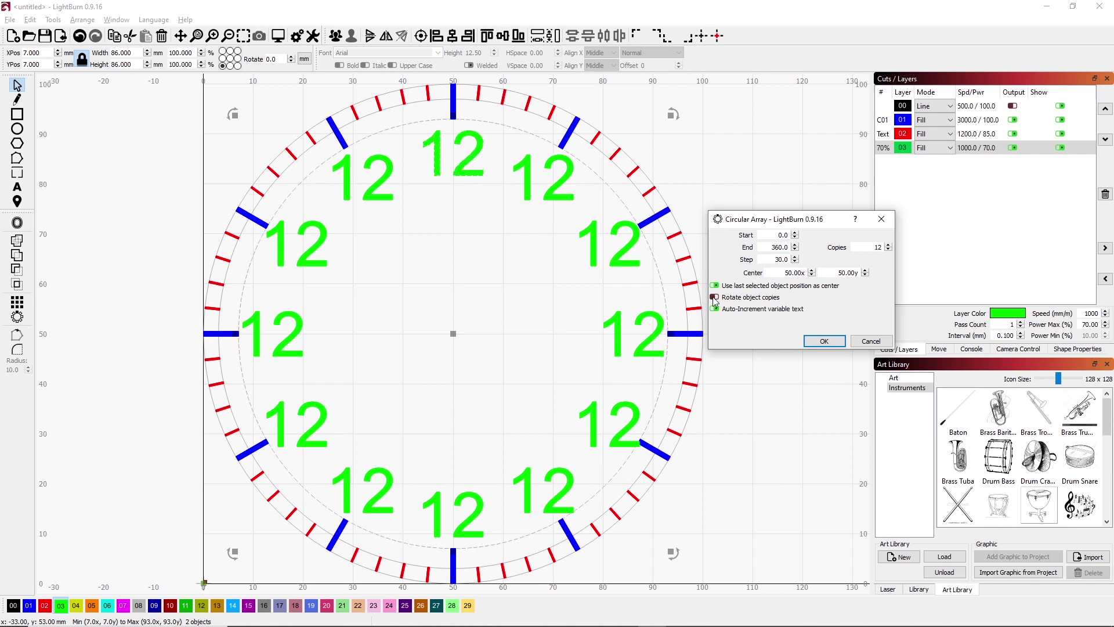
{"action": "left_click", "coordinate": [866, 342]}
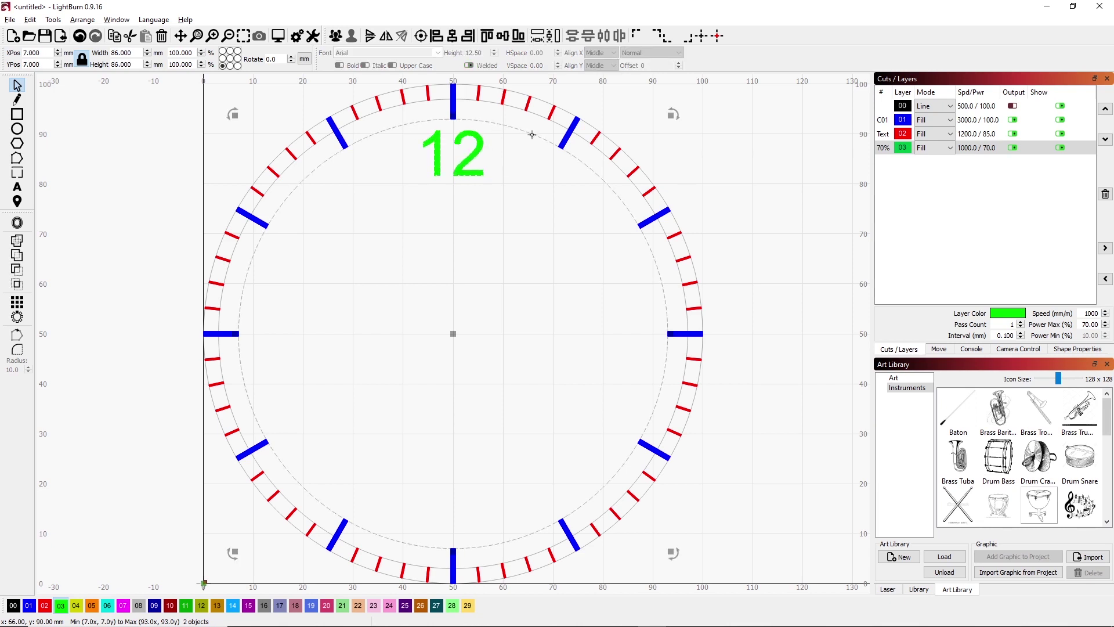
{"action": "left_click", "coordinate": [16, 316]}
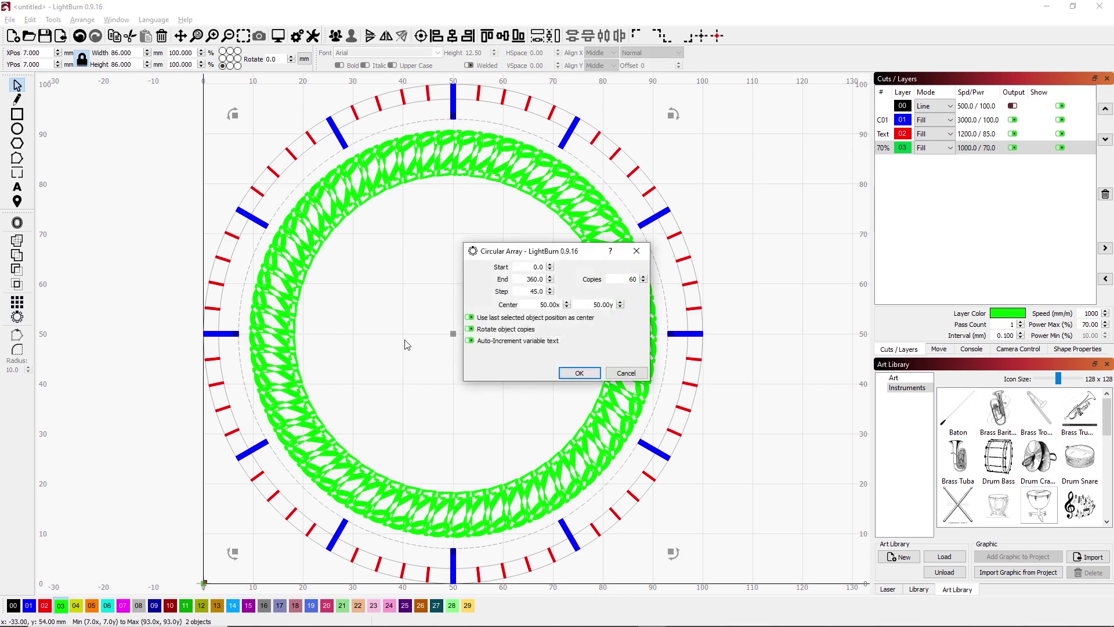
{"action": "double_click", "coordinate": [635, 279]}
{"action": "type", "text": "12"}
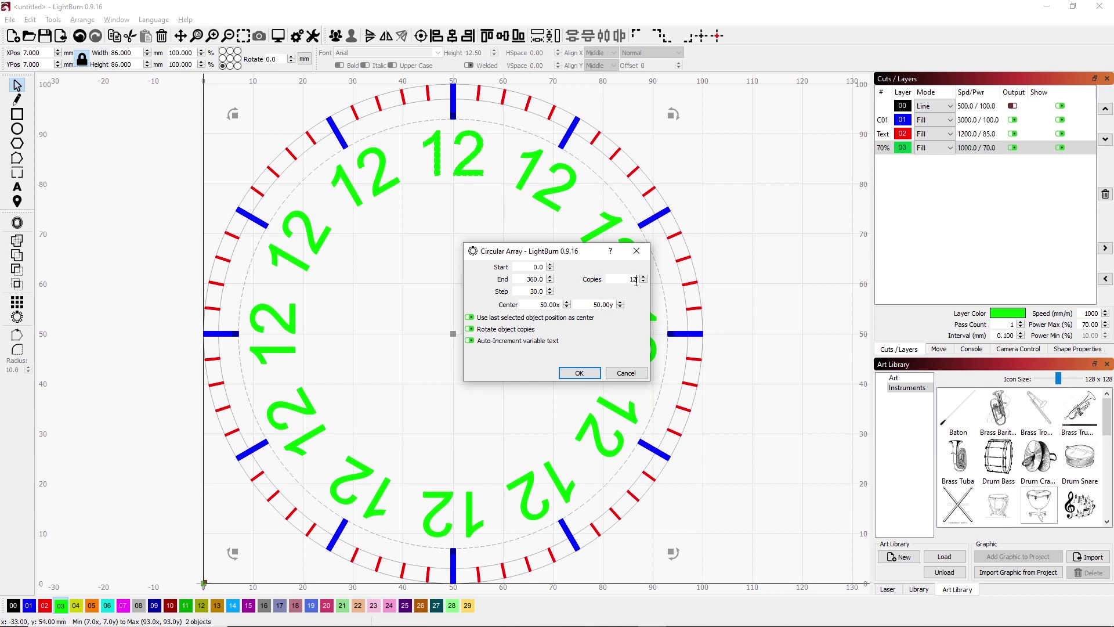
{"action": "left_click", "coordinate": [471, 329]}
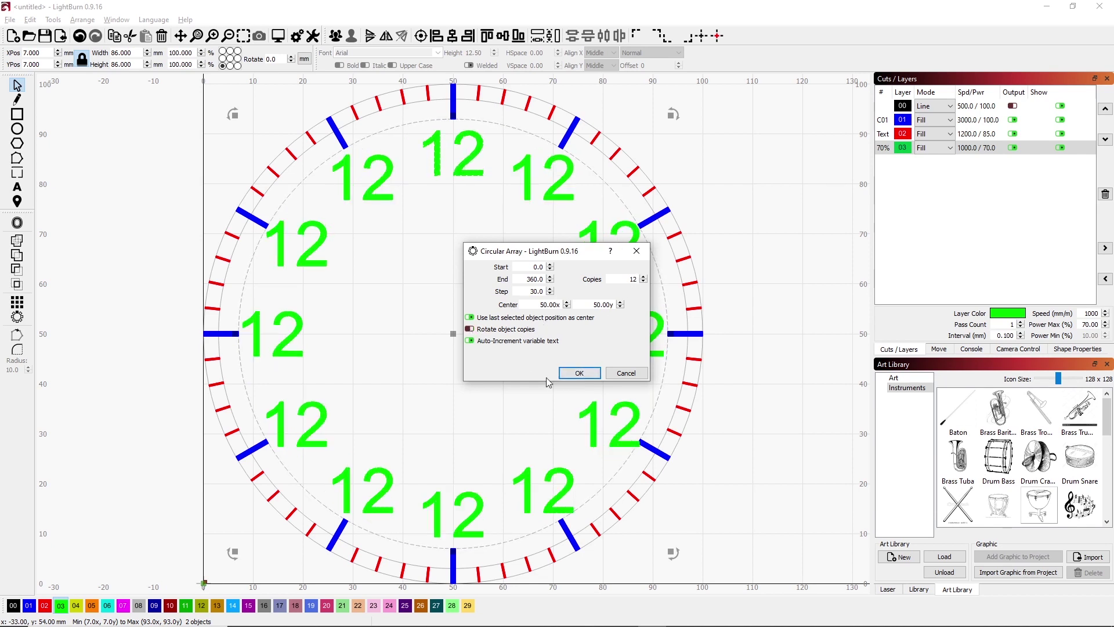
{"action": "left_click", "coordinate": [580, 373]}
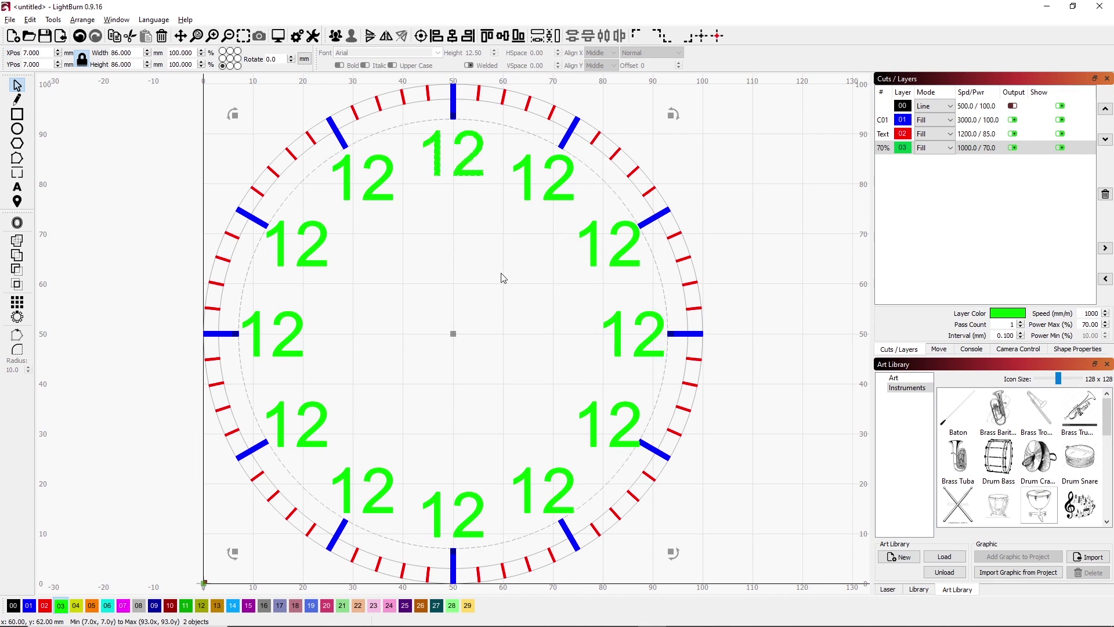
{"action": "left_click", "coordinate": [505, 279]}
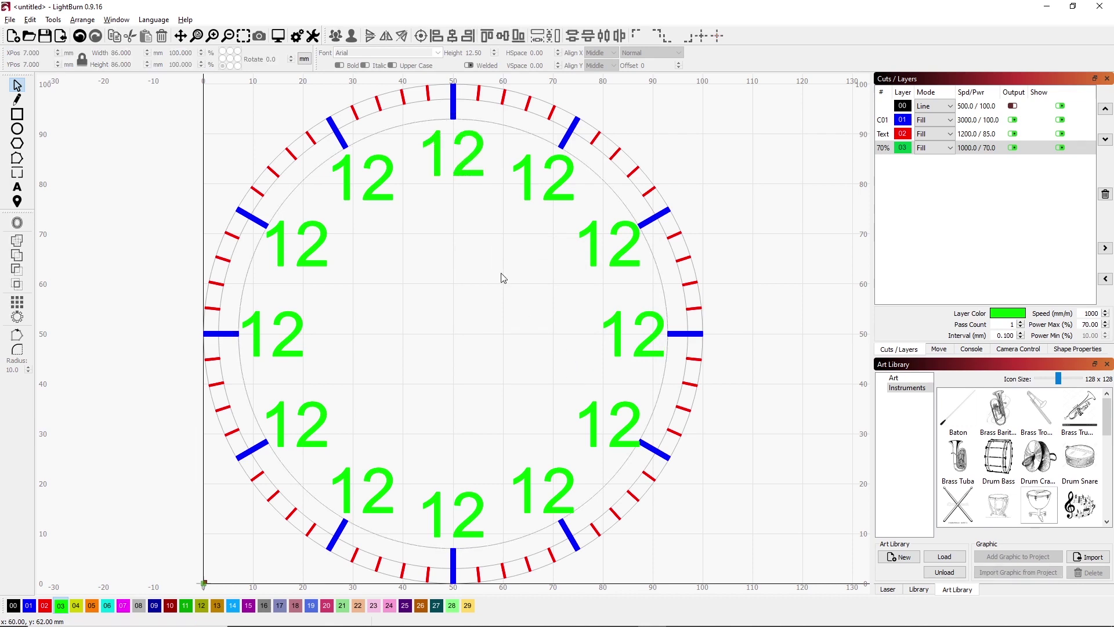
Retype the copied numerals at 1 through 6 o'clock as 1, 2, 3, 4, 5 and 6.
{"action": "double_click", "coordinate": [571, 196]}
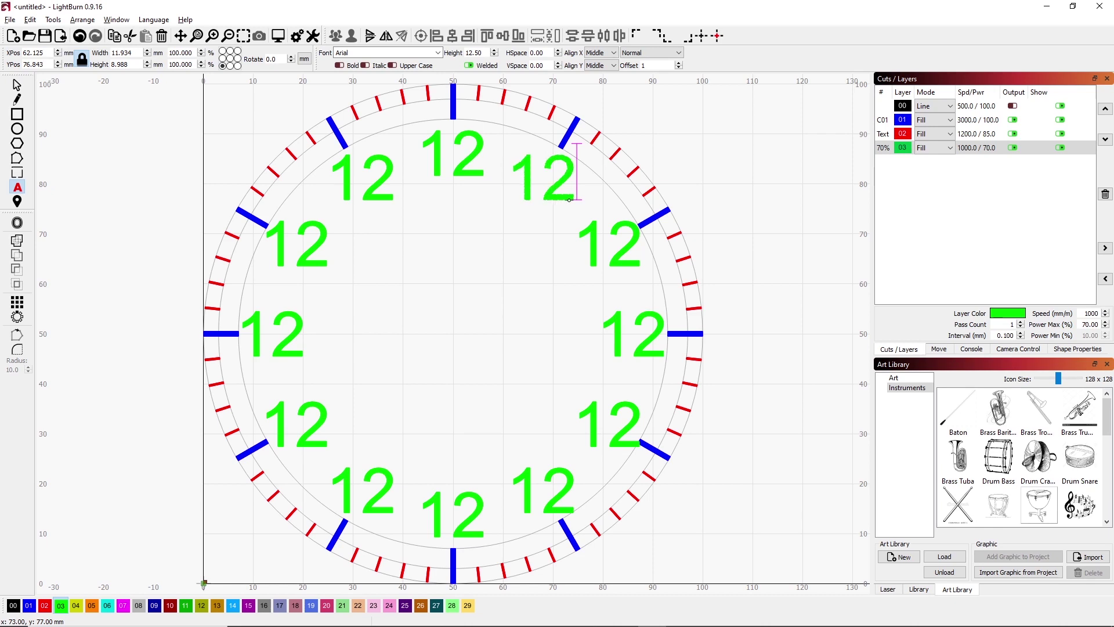
{"action": "key", "text": "BackSpace"}
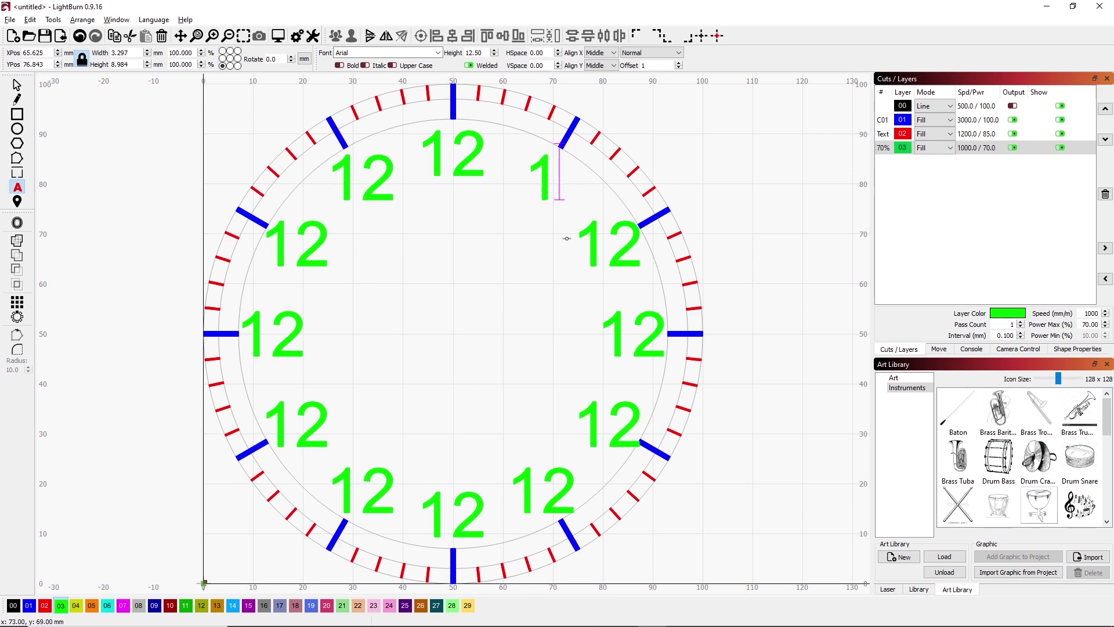
{"action": "left_click", "coordinate": [613, 264]}
{"action": "key", "text": "BackSpace"}
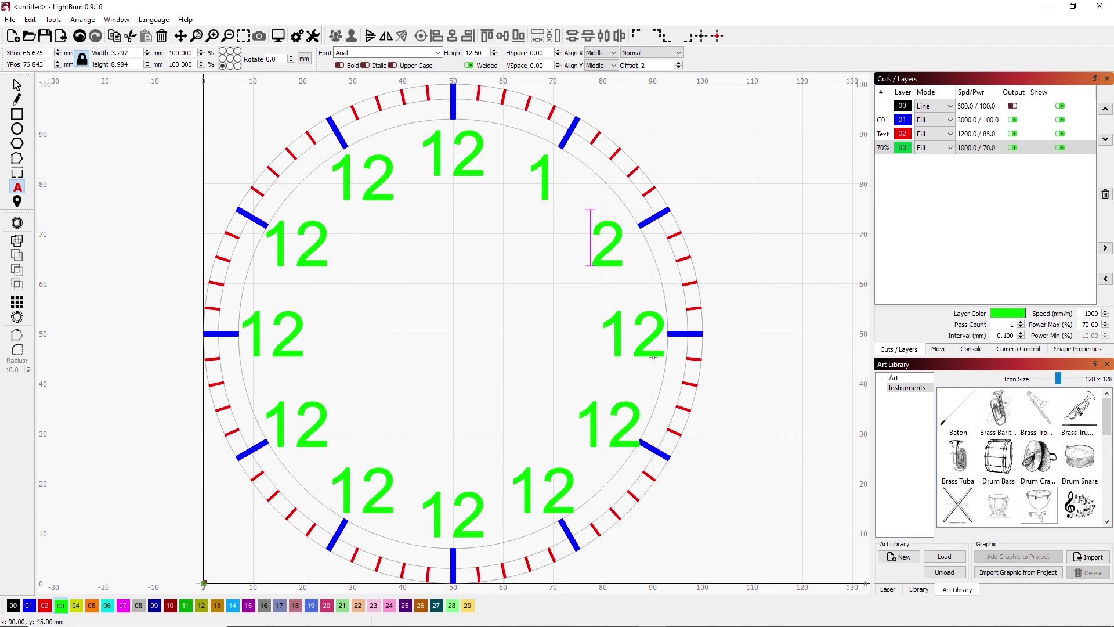
{"action": "left_click", "coordinate": [653, 358]}
{"action": "key", "text": "Delete"}
{"action": "key", "text": "Delete"}
{"action": "type", "text": "3"}
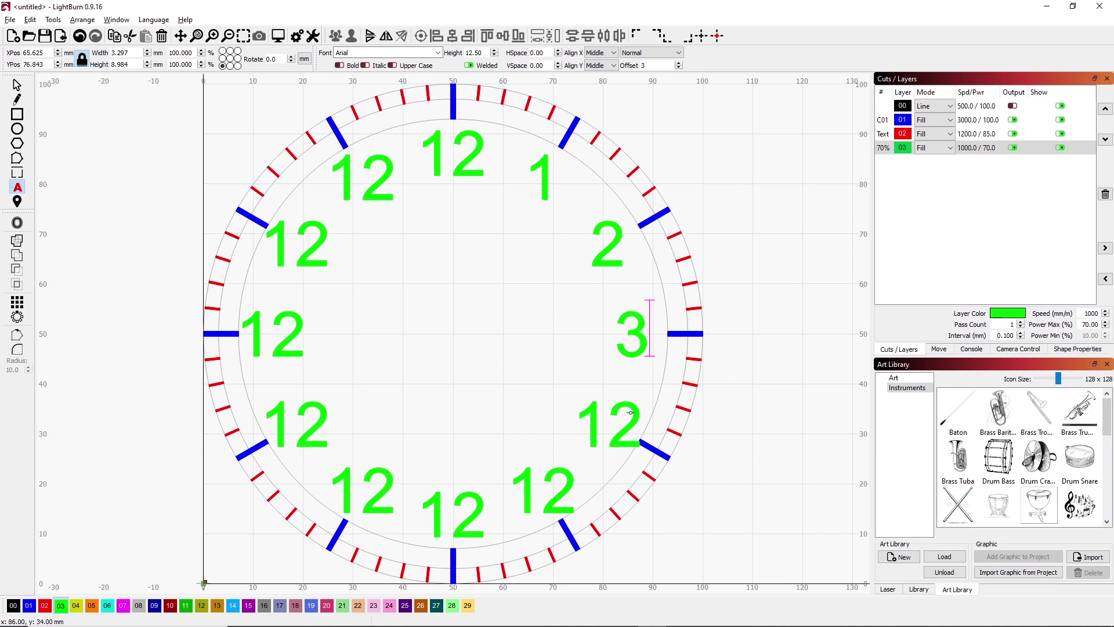
{"action": "left_click", "coordinate": [630, 426]}
{"action": "key", "text": "BackSpace"}
{"action": "key", "text": "BackSpace"}
{"action": "type", "text": "4"}
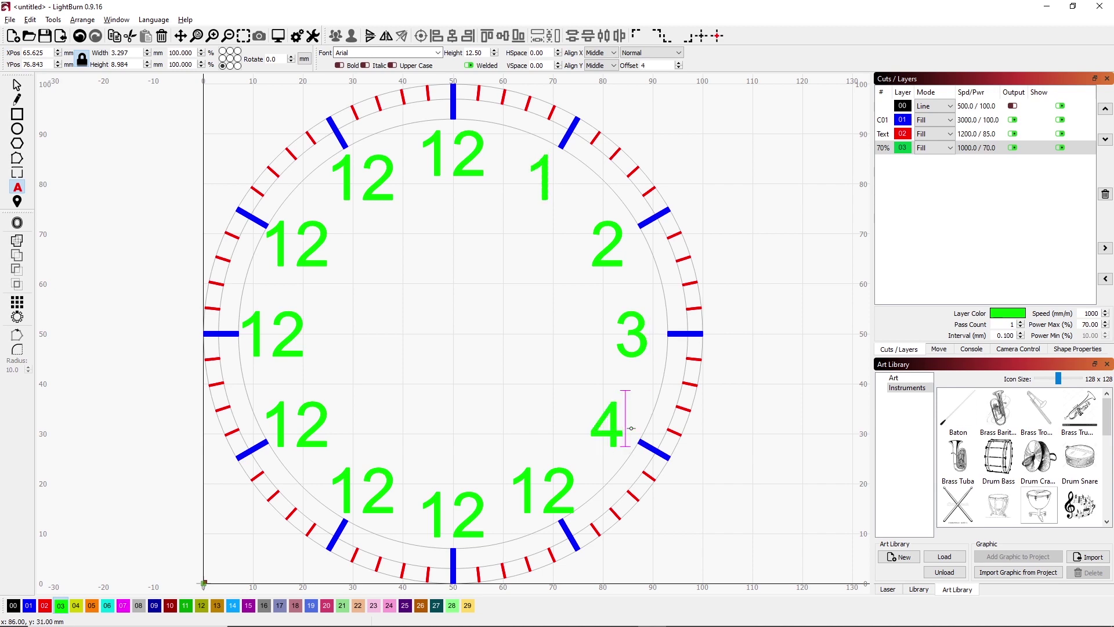
{"action": "left_click", "coordinate": [570, 490]}
{"action": "key", "text": "BackSpace"}
{"action": "key", "text": "BackSpace"}
{"action": "type", "text": "5"}
{"action": "left_click", "coordinate": [471, 519]}
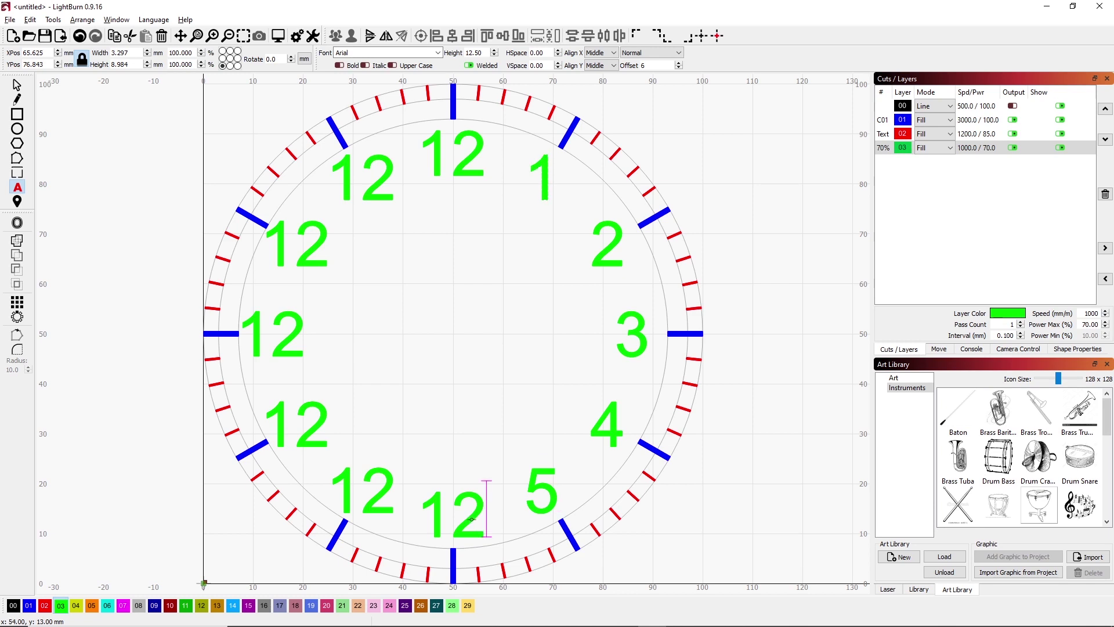
{"action": "key", "text": "BackSpace"}
{"action": "key", "text": "BackSpace"}
{"action": "type", "text": "6"}
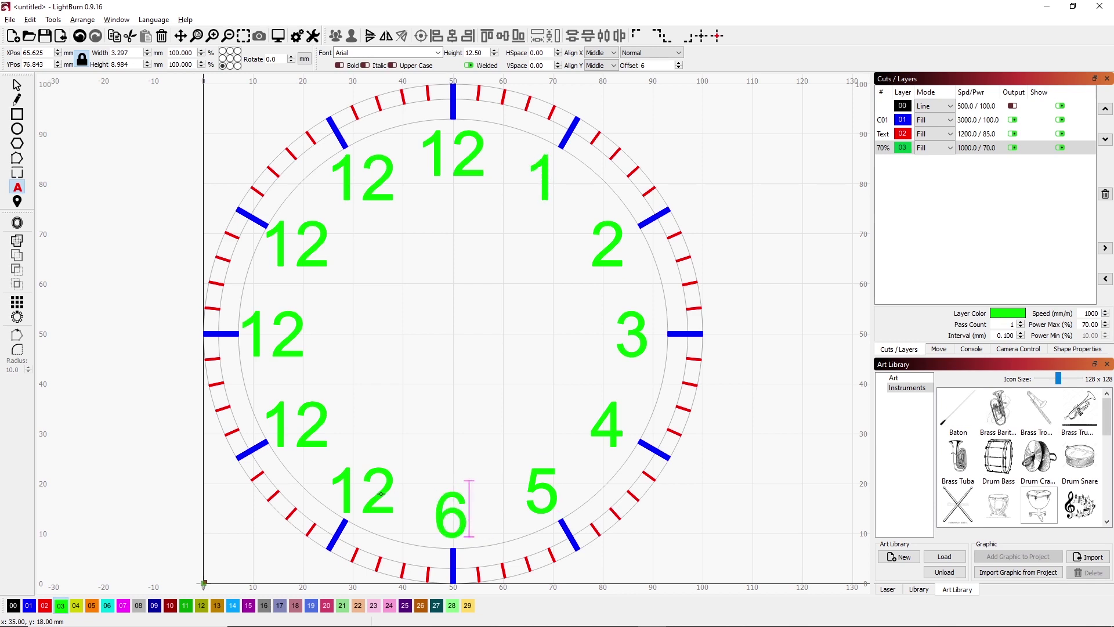
Retype the numerals at 7 through 11 o'clock as 7, 8, 9, 10 and 11.
{"action": "left_click", "coordinate": [381, 494]}
{"action": "key", "text": "BackSpace"}
{"action": "key", "text": "BackSpace"}
{"action": "type", "text": "7"}
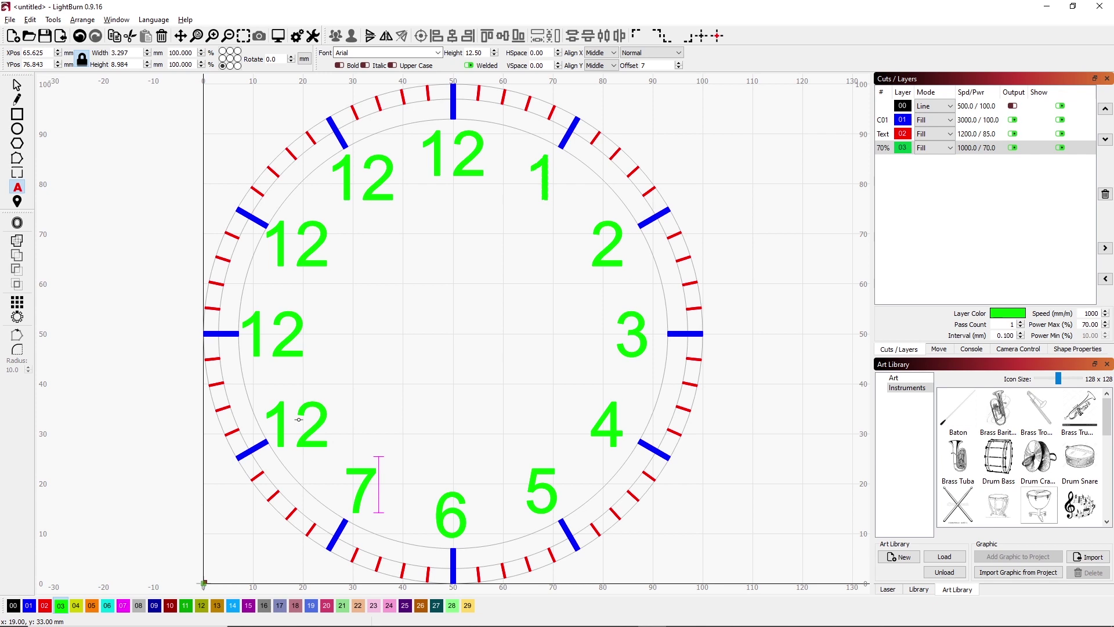
{"action": "left_click", "coordinate": [315, 433]}
{"action": "key", "text": "BackSpace"}
{"action": "key", "text": "BackSpace"}
{"action": "type", "text": "8"}
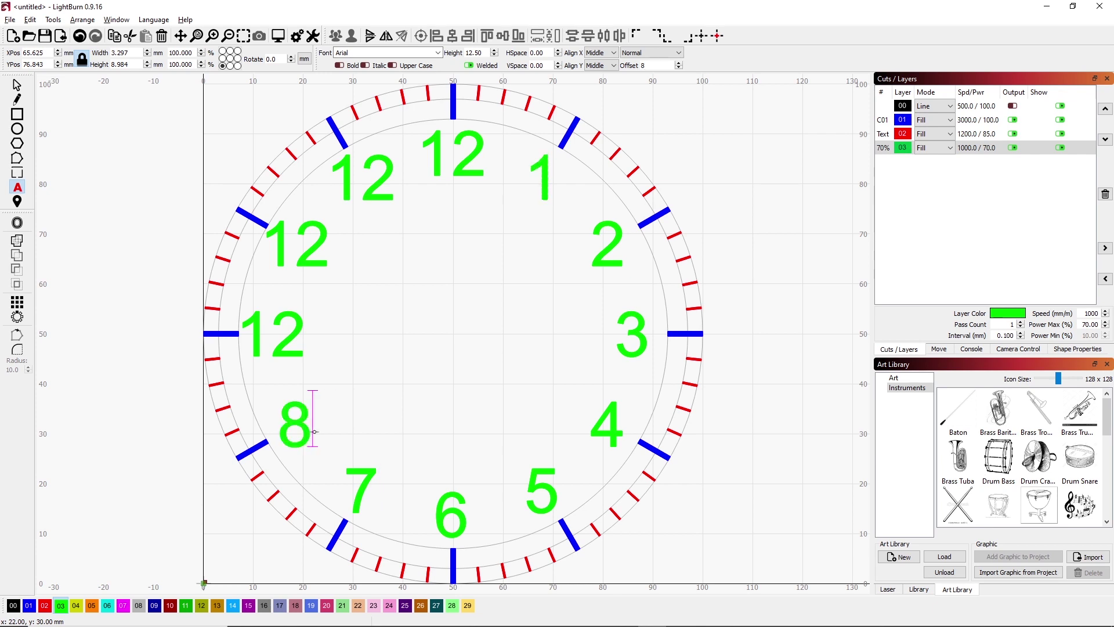
{"action": "left_click", "coordinate": [288, 349]}
{"action": "key", "text": "Delete"}
{"action": "key", "text": "BackSpace"}
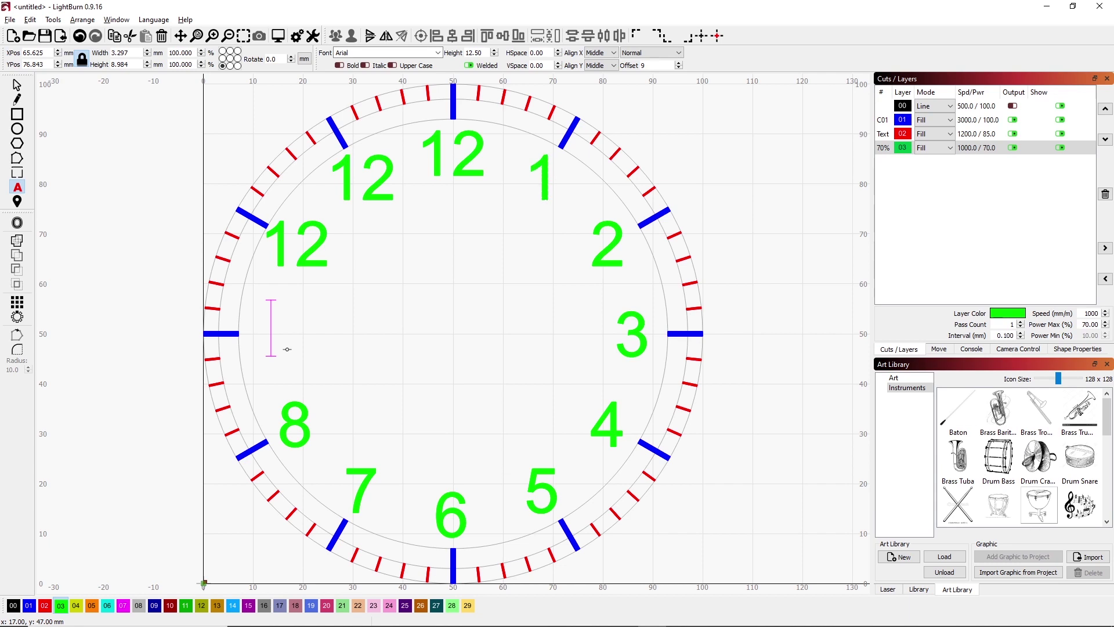
{"action": "type", "text": "9"}
{"action": "left_click", "coordinate": [326, 263]}
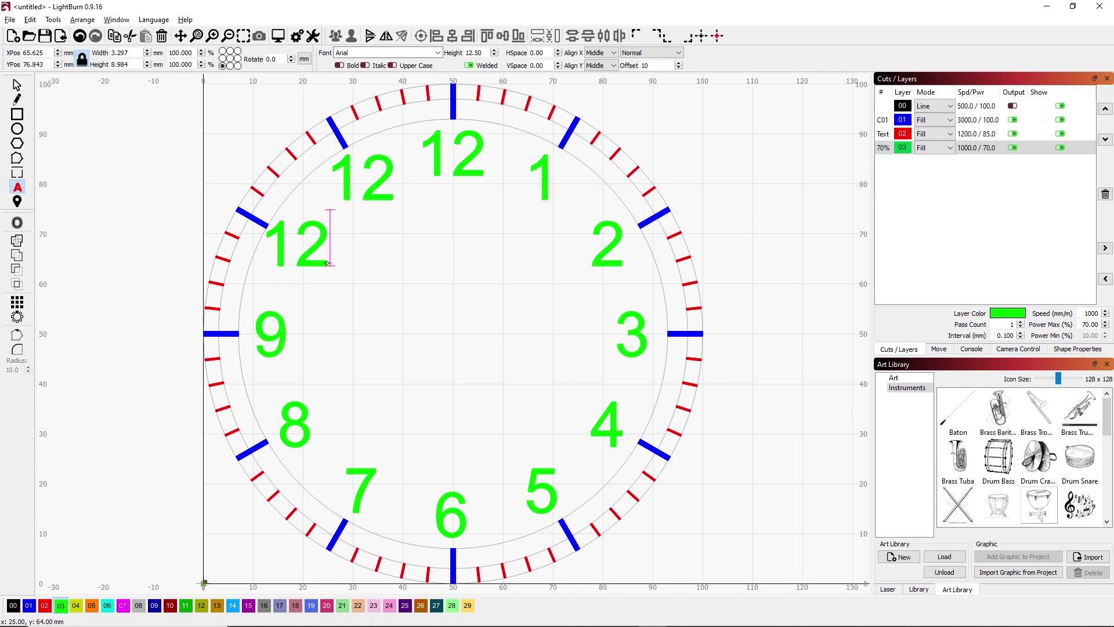
{"action": "key", "text": "BackSpace"}
{"action": "key", "text": "BackSpace"}
{"action": "type", "text": "1"}
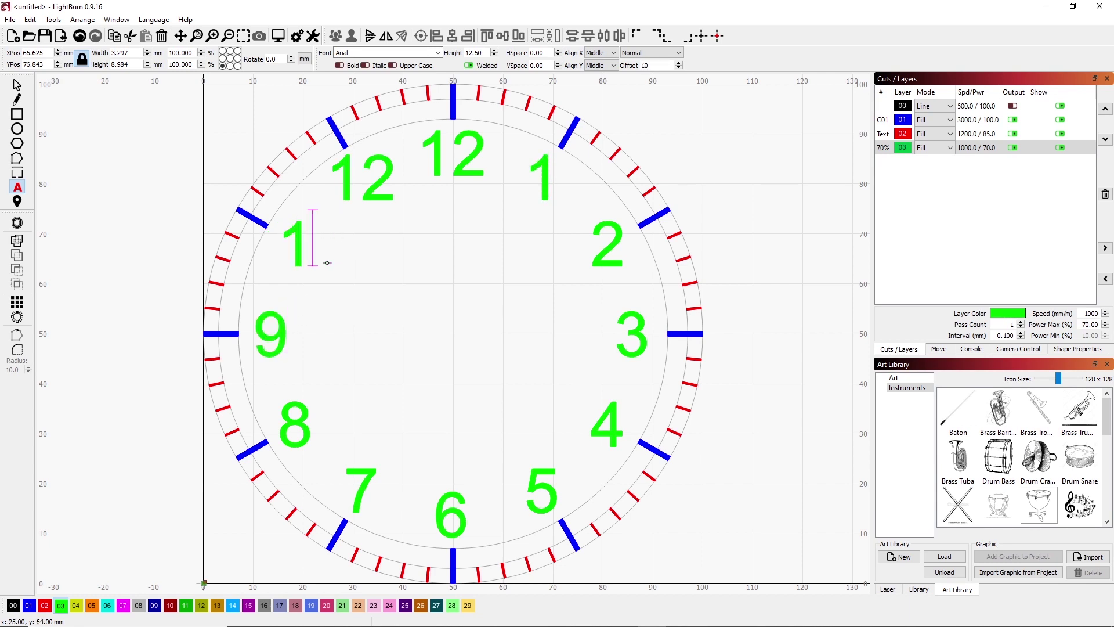
{"action": "type", "text": "0"}
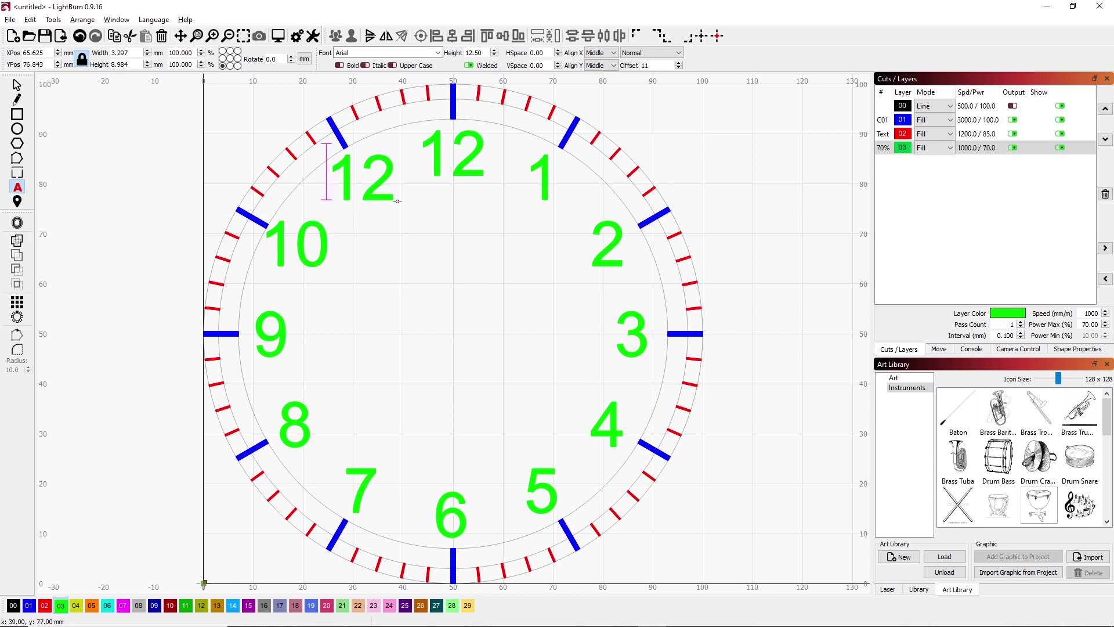
{"action": "left_click", "coordinate": [394, 194]}
{"action": "key", "text": "BackSpace"}
{"action": "type", "text": "1"}
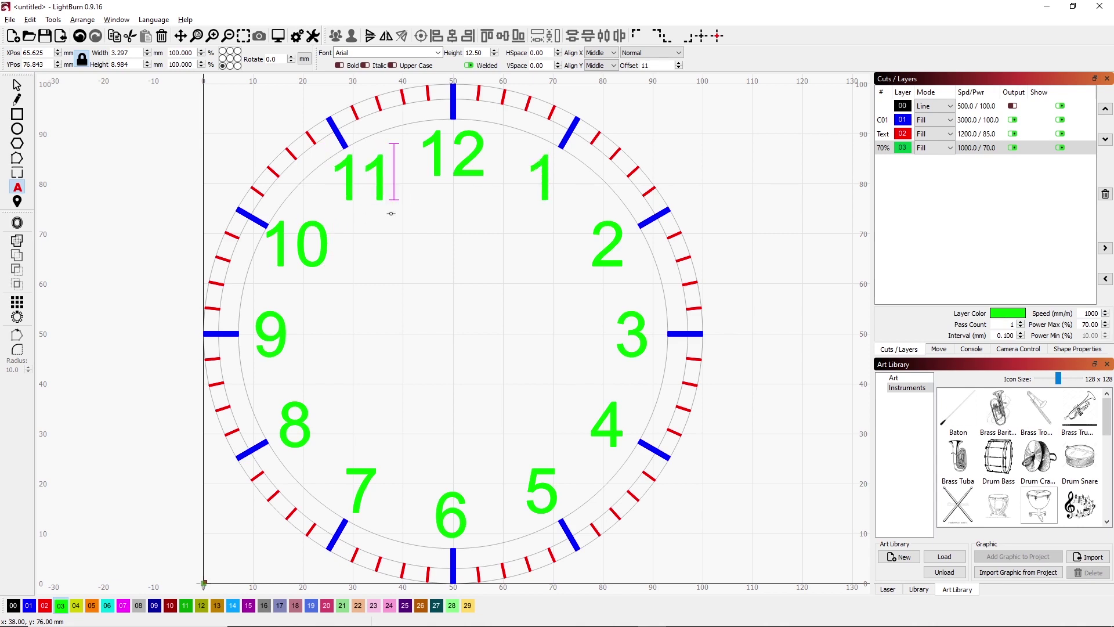
{"action": "left_click", "coordinate": [754, 251]}
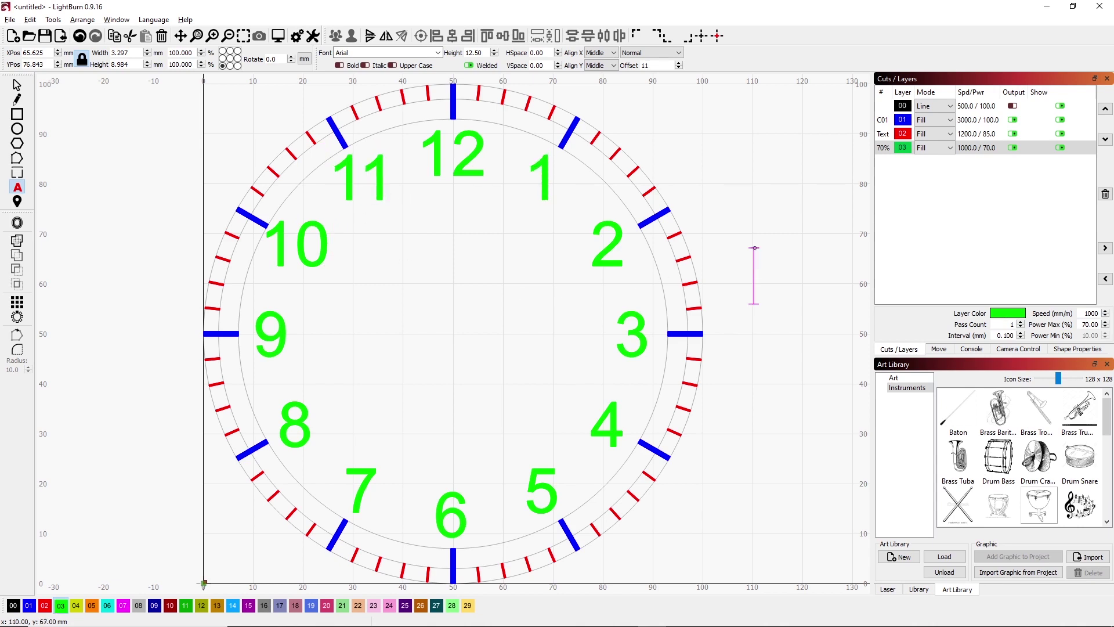
Hide layer 00's outline circles, deselect the numeral, and fit the finished design in view.
{"action": "left_click", "coordinate": [1060, 108]}
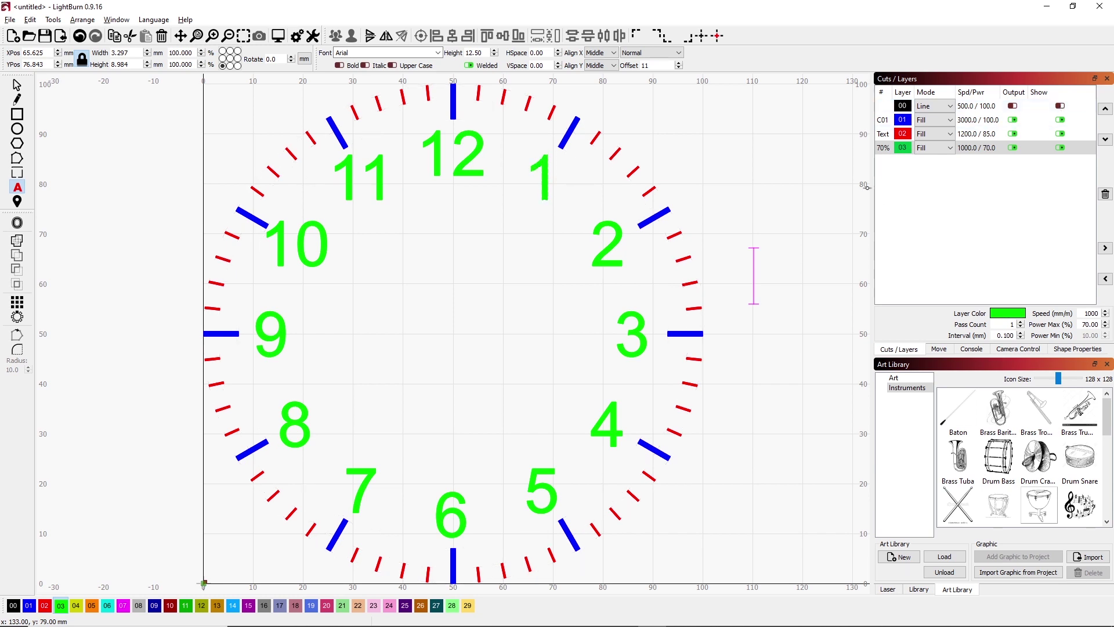
{"action": "left_click", "coordinate": [17, 84]}
{"action": "left_click", "coordinate": [101, 195]}
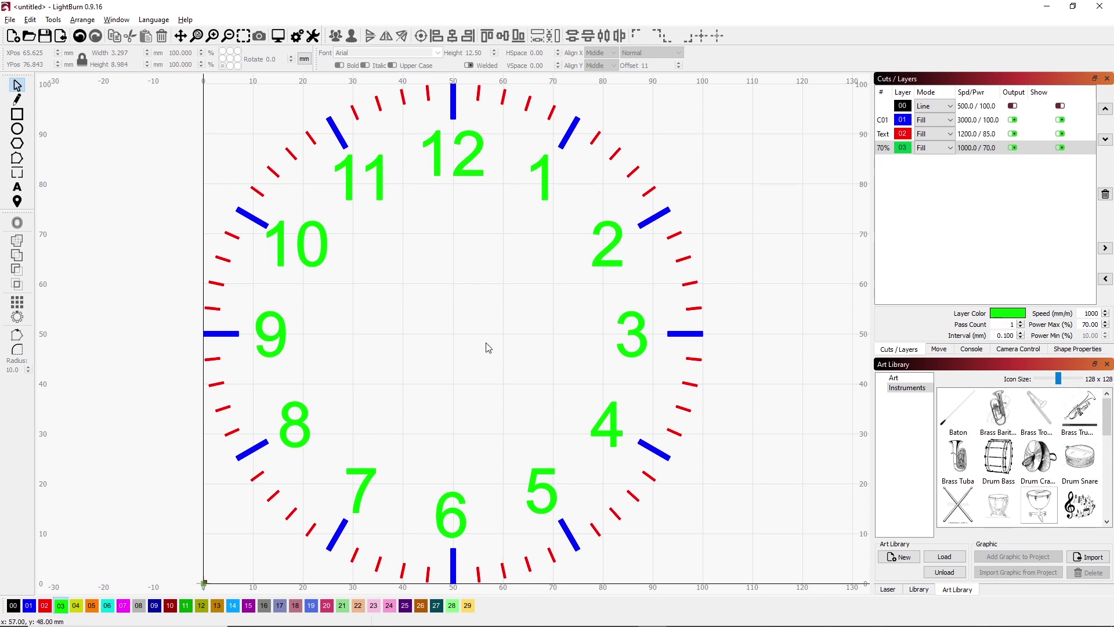
{"action": "left_click", "coordinate": [198, 37]}
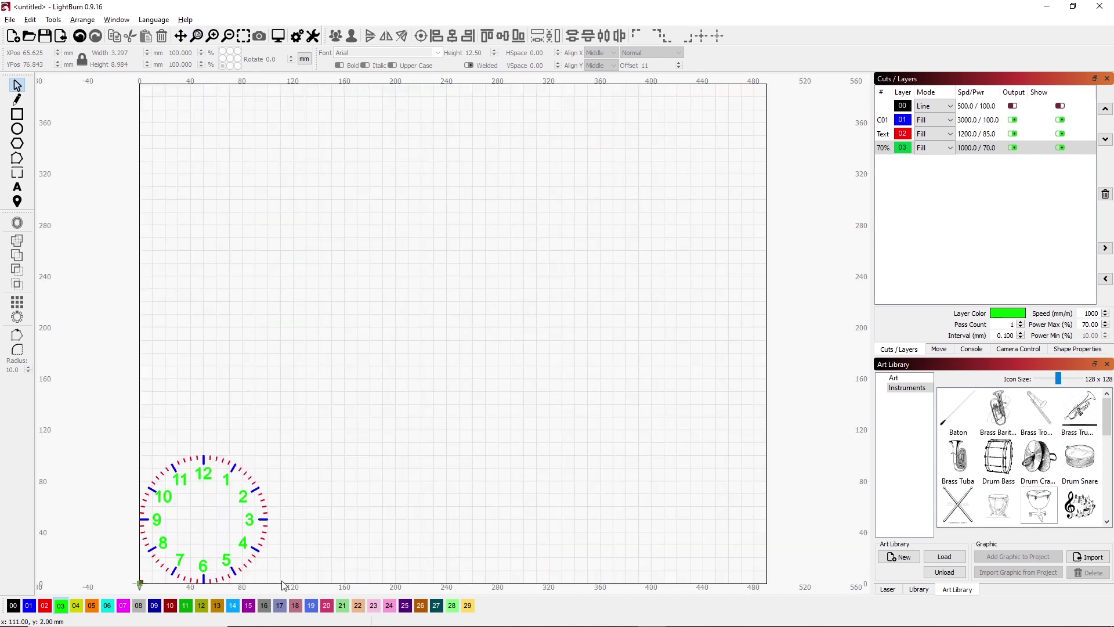
Scale the whole clock design to 300 mm wide, zoom to the page, and pick the notes artwork.
{"action": "left_click_drag", "start_coordinate": [282, 585], "coordinate": [130, 450]}
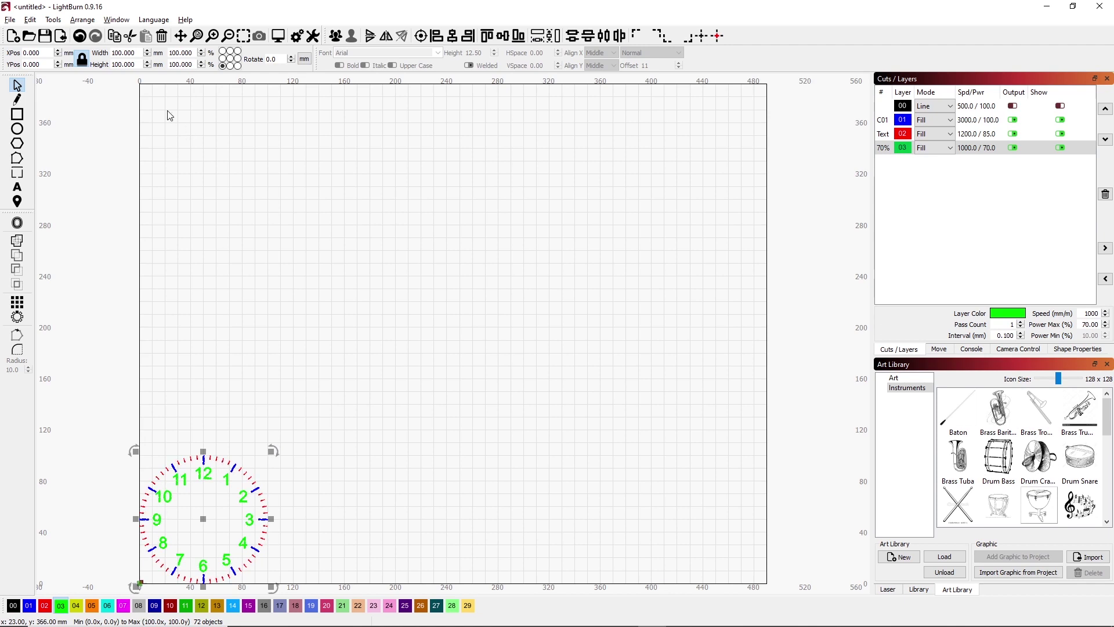
{"action": "left_click_drag", "start_coordinate": [137, 53], "coordinate": [106, 53]}
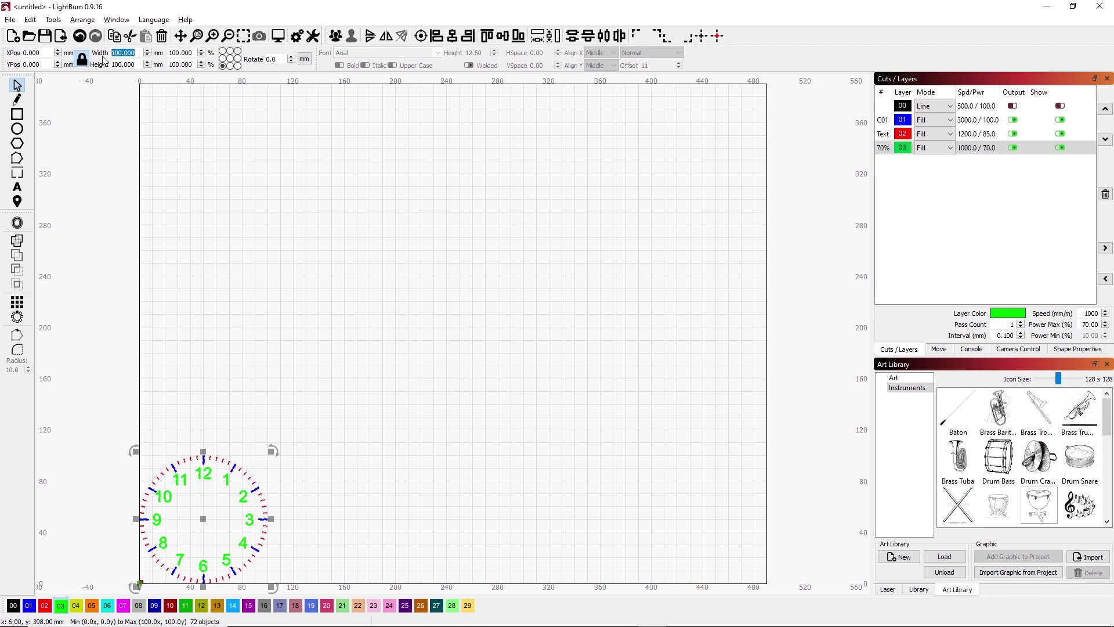
{"action": "type", "text": "300"}
{"action": "key", "text": "Return"}
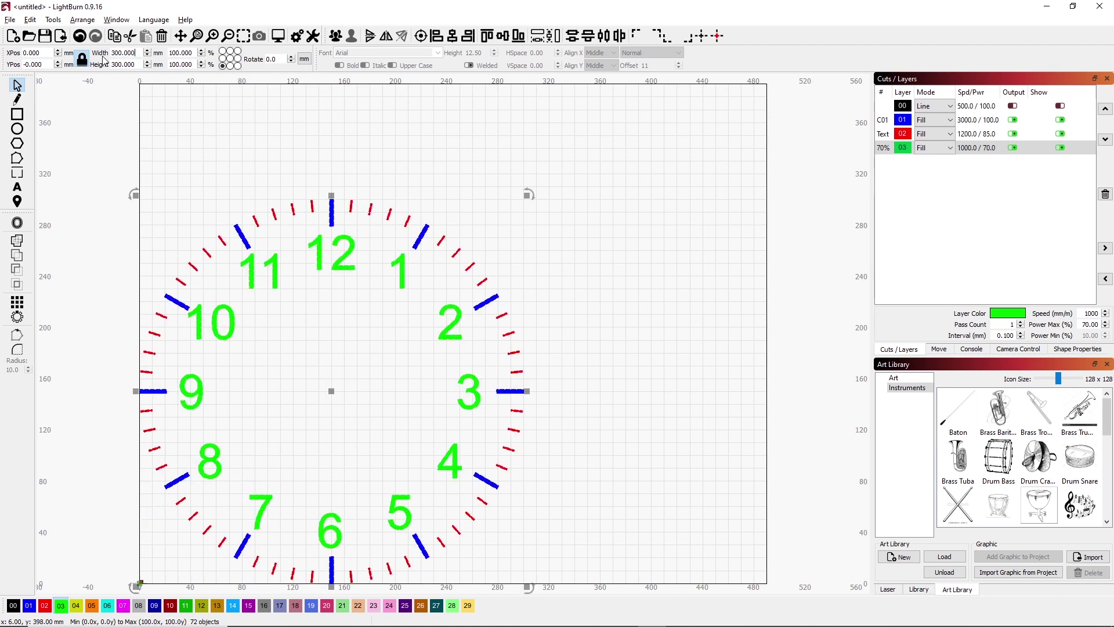
{"action": "left_click", "coordinate": [347, 374]}
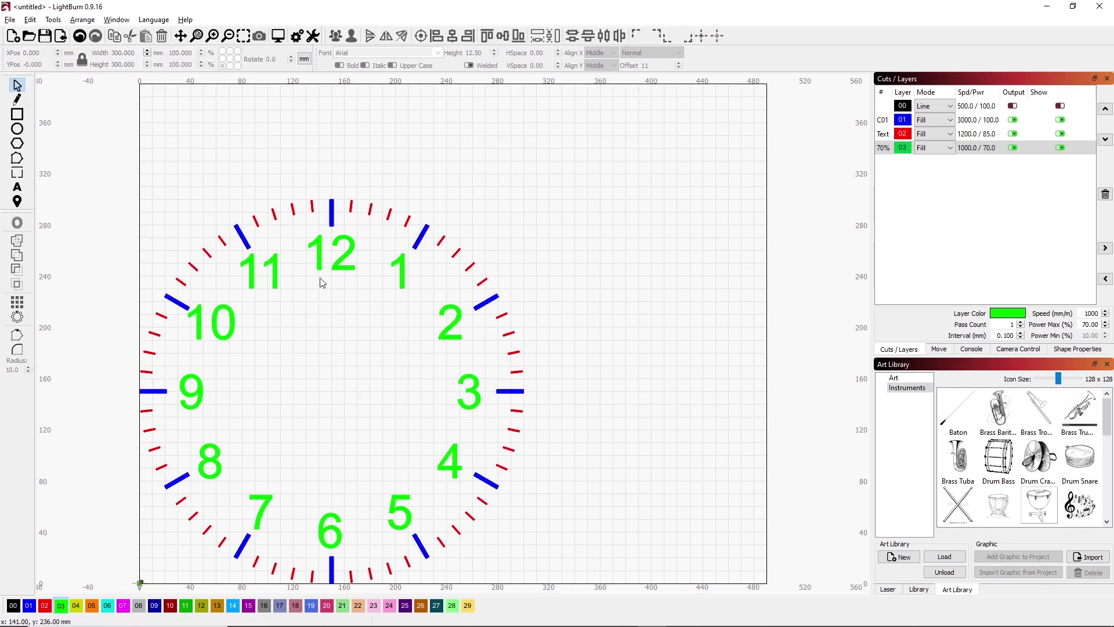
{"action": "scroll", "coordinate": [320, 240], "scroll_direction": "up", "scroll_amount": 8}
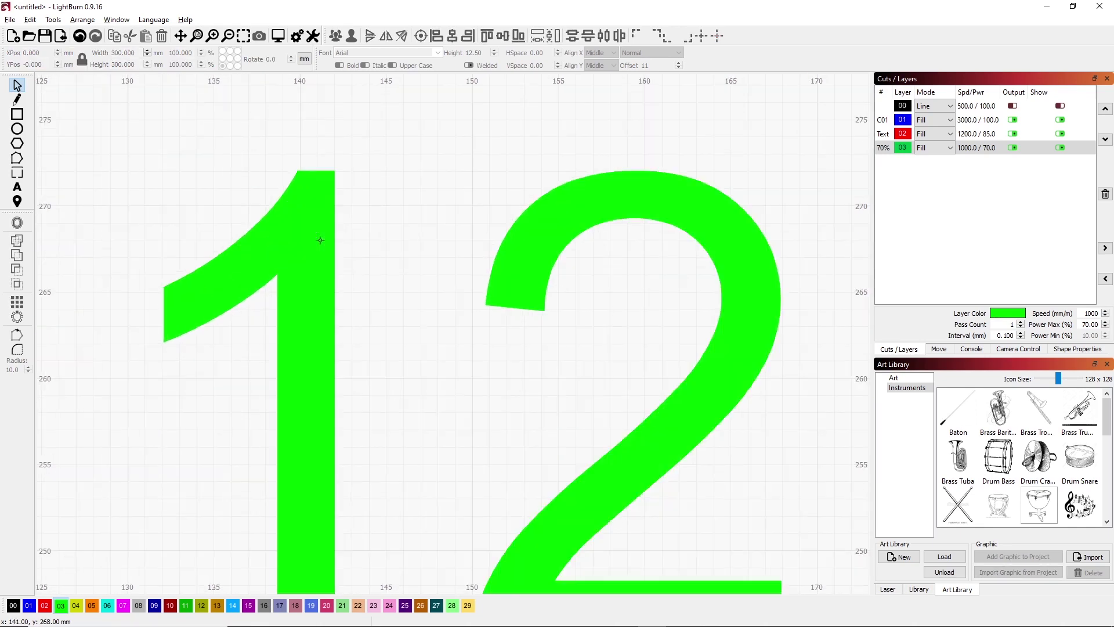
{"action": "scroll", "coordinate": [319, 240], "scroll_direction": "down", "scroll_amount": 5}
{"action": "scroll", "coordinate": [361, 156], "scroll_direction": "up", "scroll_amount": 6}
{"action": "scroll", "coordinate": [361, 156], "scroll_direction": "down", "scroll_amount": 5}
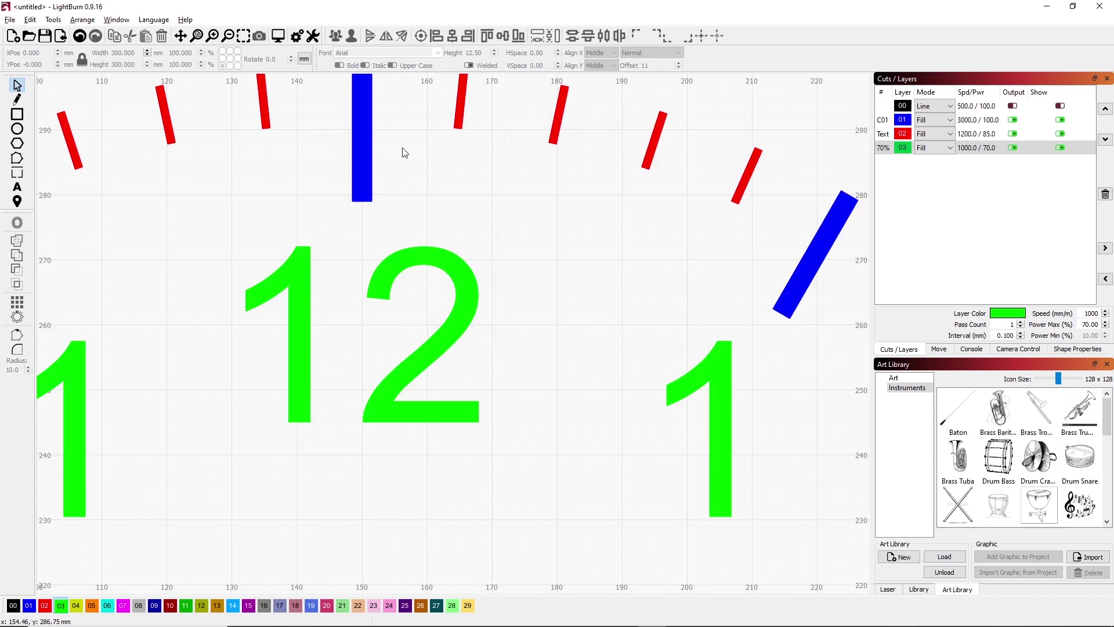
{"action": "scroll", "coordinate": [567, 96], "scroll_direction": "up", "scroll_amount": 8}
{"action": "scroll", "coordinate": [566, 95], "scroll_direction": "down", "scroll_amount": 5}
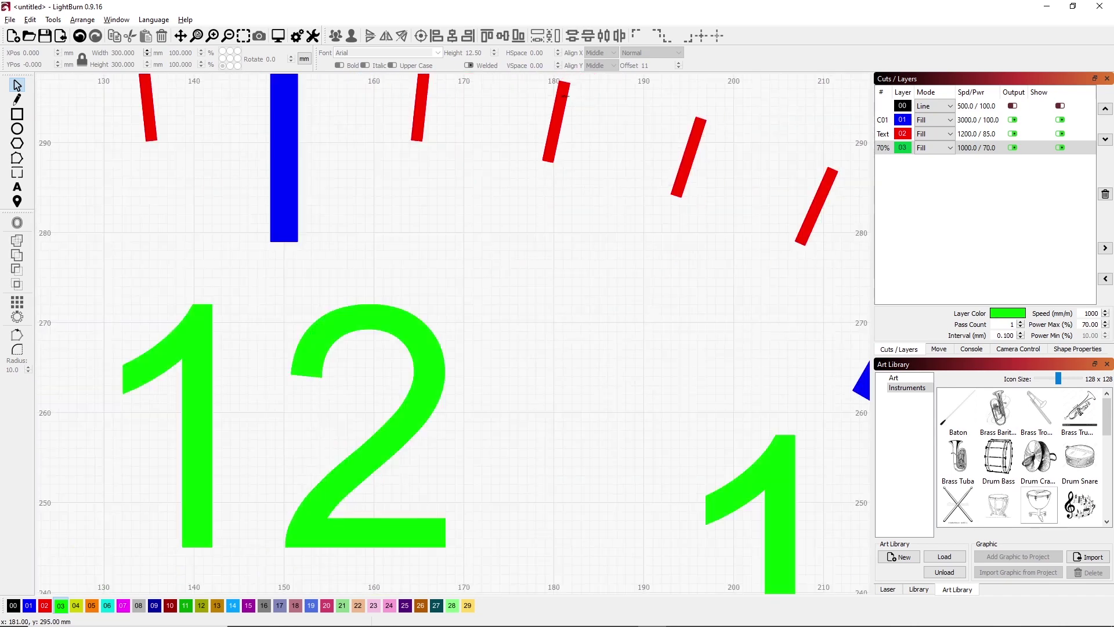
{"action": "scroll", "coordinate": [566, 96], "scroll_direction": "down", "scroll_amount": 4}
{"action": "scroll", "coordinate": [566, 96], "scroll_direction": "down", "scroll_amount": 4}
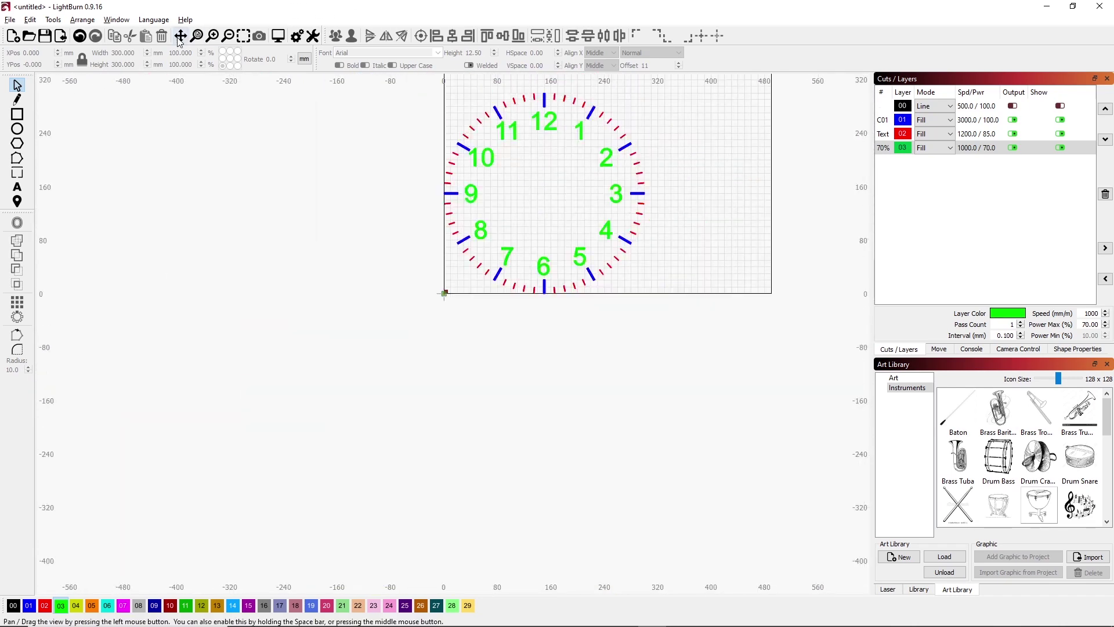
{"action": "left_click", "coordinate": [198, 35]}
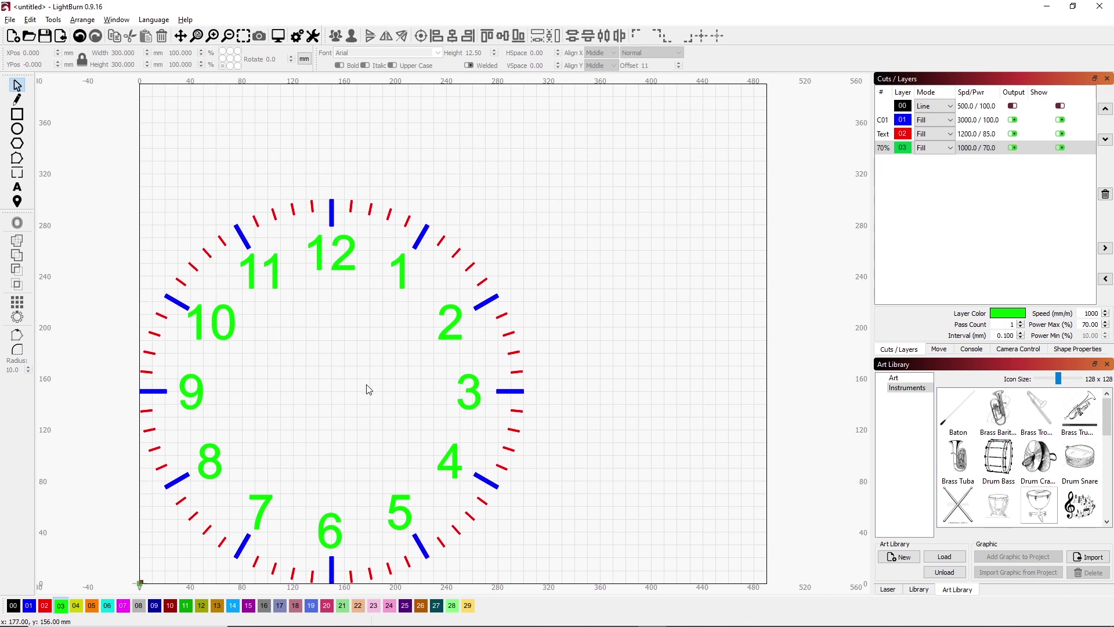
{"action": "left_click", "coordinate": [1082, 510]}
Place the Notes 01 art-library graphic on the canvas and start Trace Image on it.
{"action": "double_click", "coordinate": [1082, 510]}
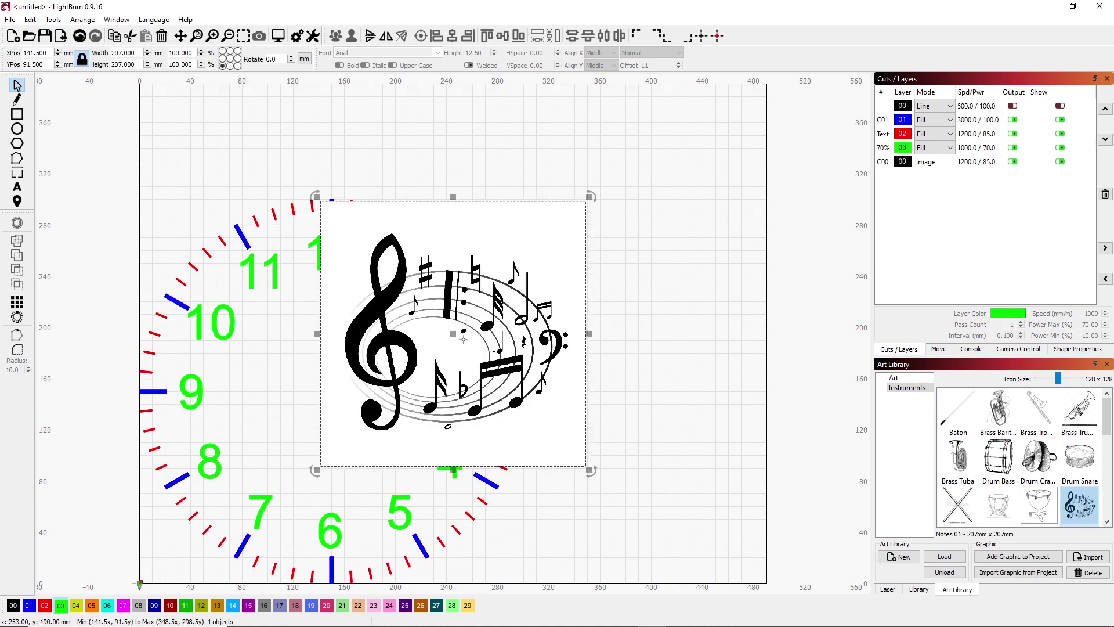
{"action": "right_click", "coordinate": [487, 330]}
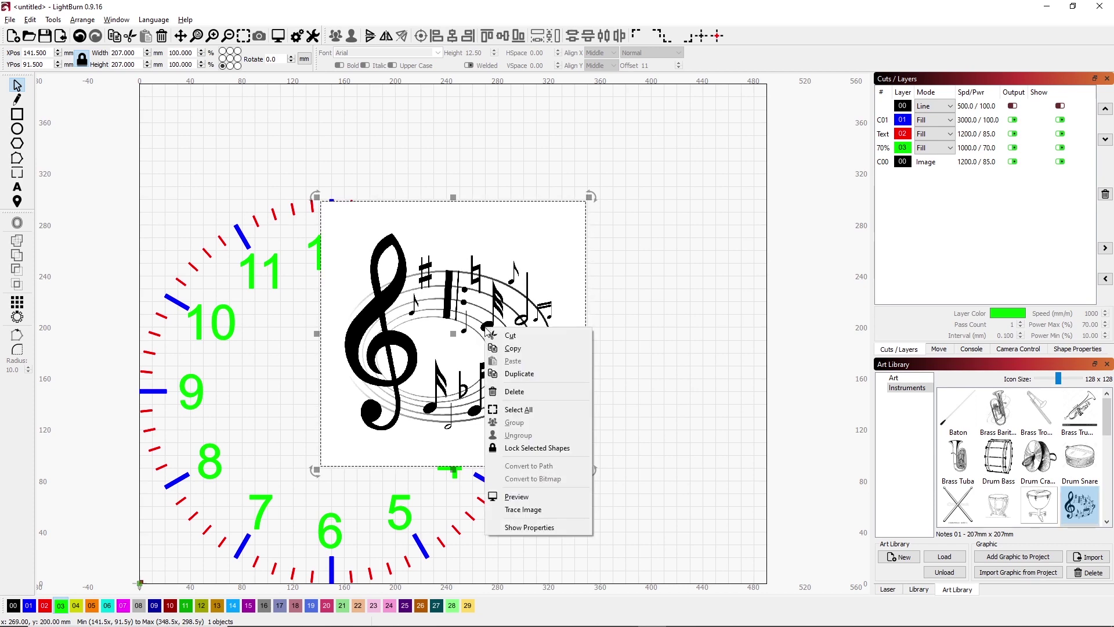
{"action": "left_click", "coordinate": [522, 509]}
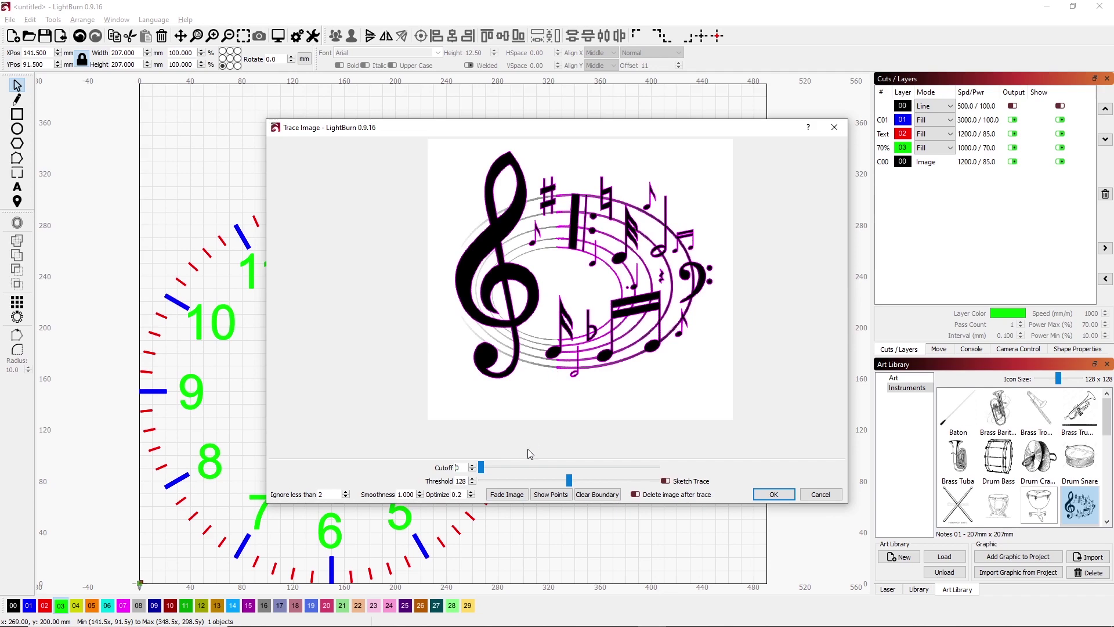
{"action": "scroll", "coordinate": [505, 357], "scroll_direction": "down", "scroll_amount": 5}
{"action": "scroll", "coordinate": [499, 357], "scroll_direction": "up", "scroll_amount": 5}
{"action": "scroll", "coordinate": [499, 357], "scroll_direction": "up", "scroll_amount": 3}
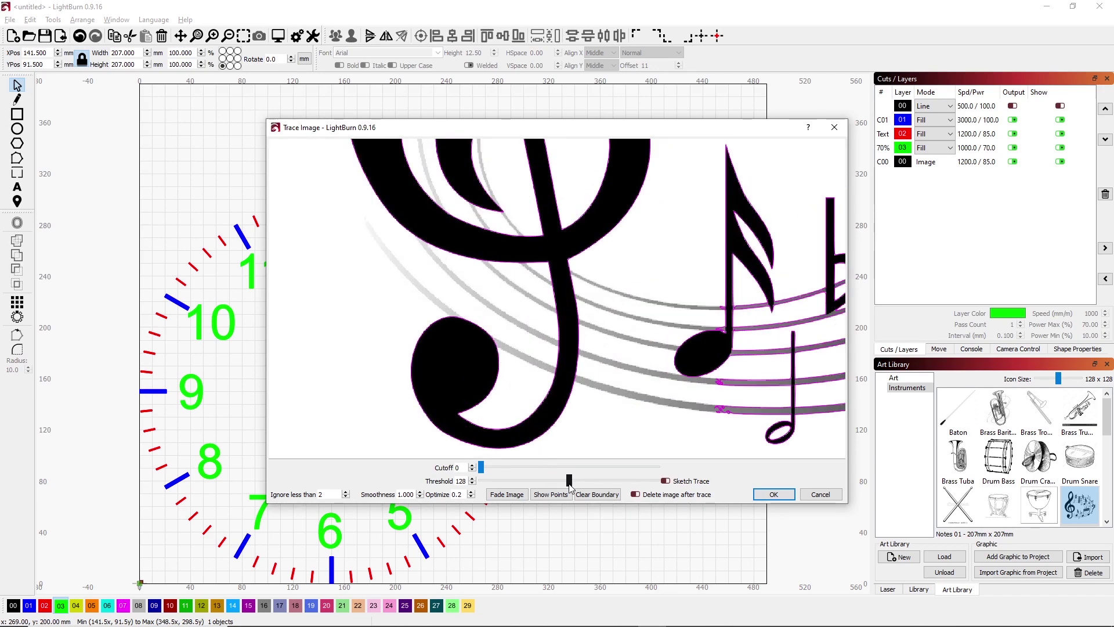
Set the trace threshold to about 243 and accept the music-notes trace.
{"action": "left_click_drag", "start_coordinate": [568, 481], "coordinate": [650, 485]}
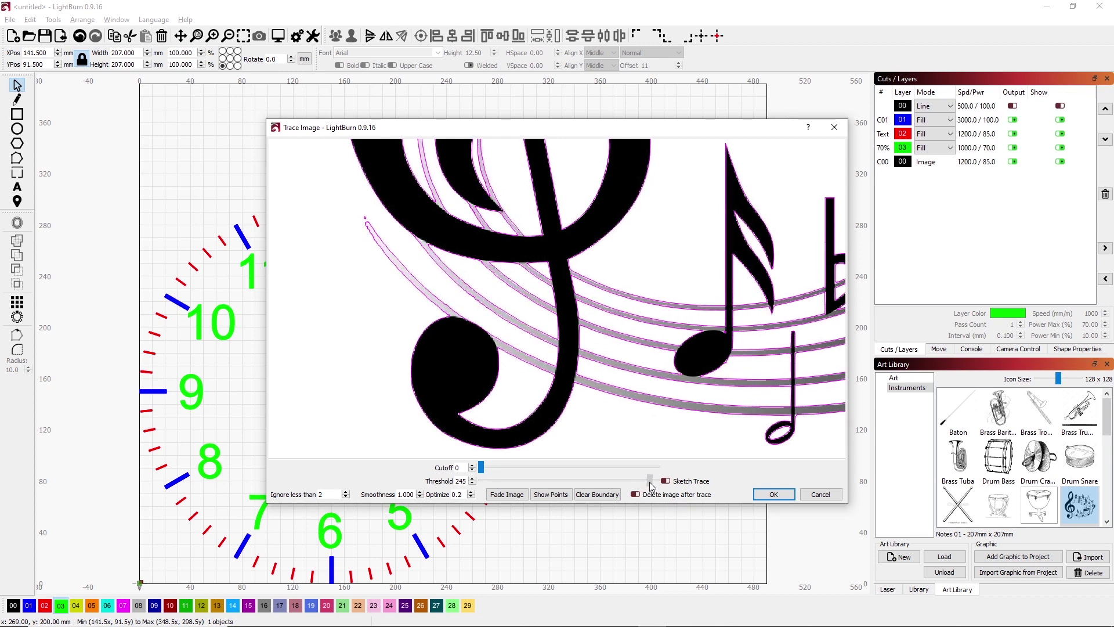
{"action": "left_click_drag", "start_coordinate": [650, 485], "coordinate": [652, 485]}
{"action": "left_click", "coordinate": [651, 480]}
{"action": "left_click_drag", "start_coordinate": [651, 481], "coordinate": [649, 484]}
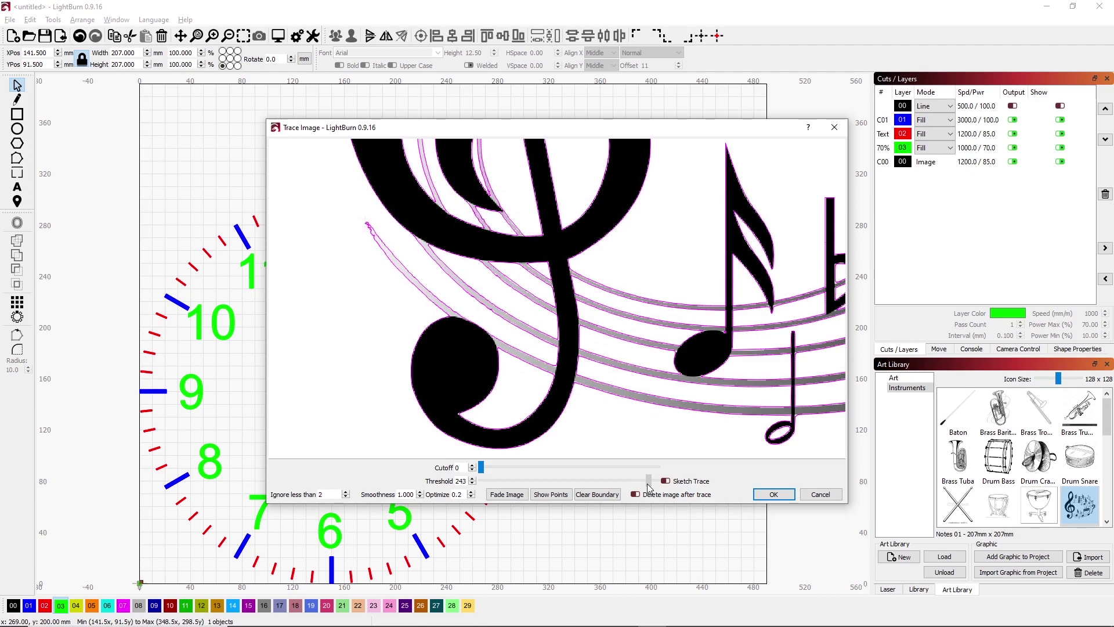
{"action": "scroll", "coordinate": [625, 334], "scroll_direction": "up", "scroll_amount": 2}
{"action": "scroll", "coordinate": [625, 335], "scroll_direction": "down", "scroll_amount": 6}
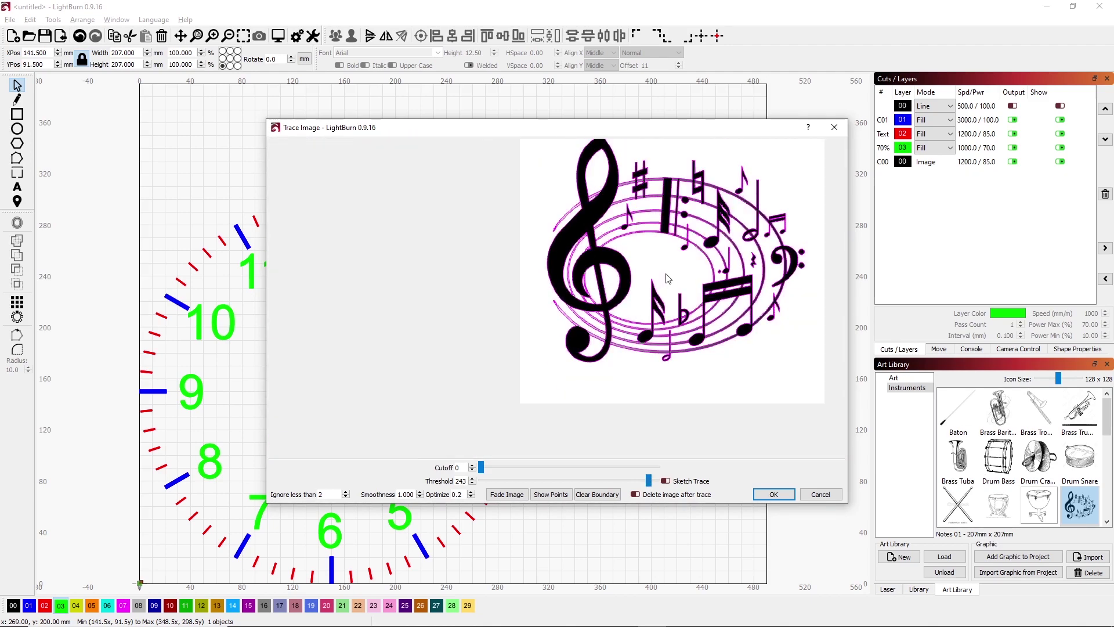
{"action": "left_click", "coordinate": [773, 495]}
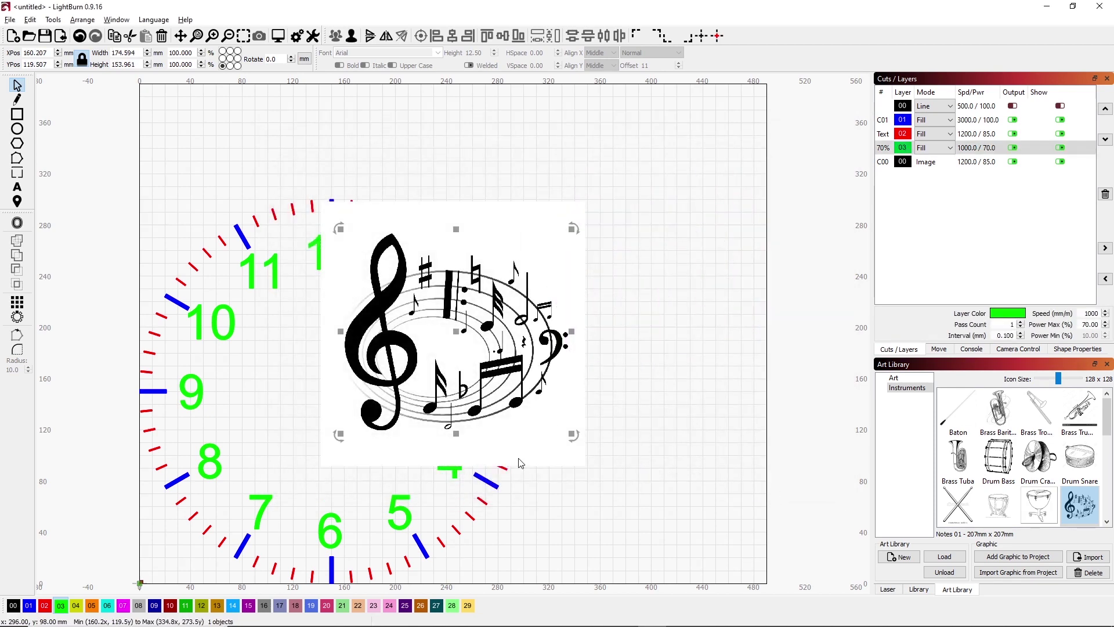
Delete the original music-notes bitmap, keeping the traced vectors, with layer 00 hidden.
{"action": "left_click_drag", "start_coordinate": [518, 461], "coordinate": [723, 402]}
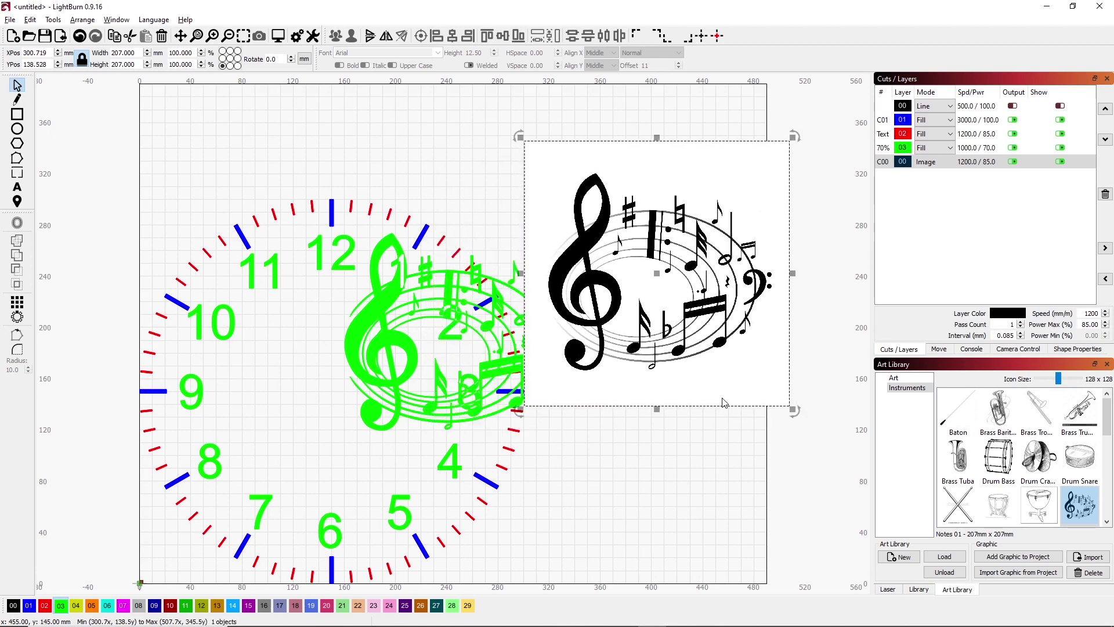
{"action": "key", "text": "Delete"}
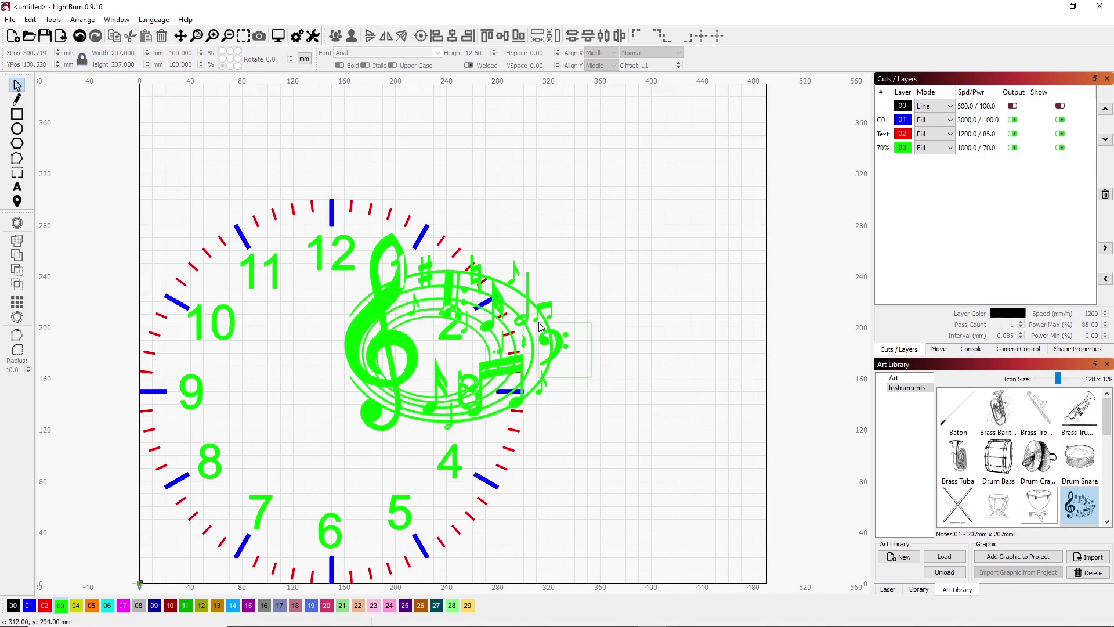
{"action": "left_click", "coordinate": [540, 324]}
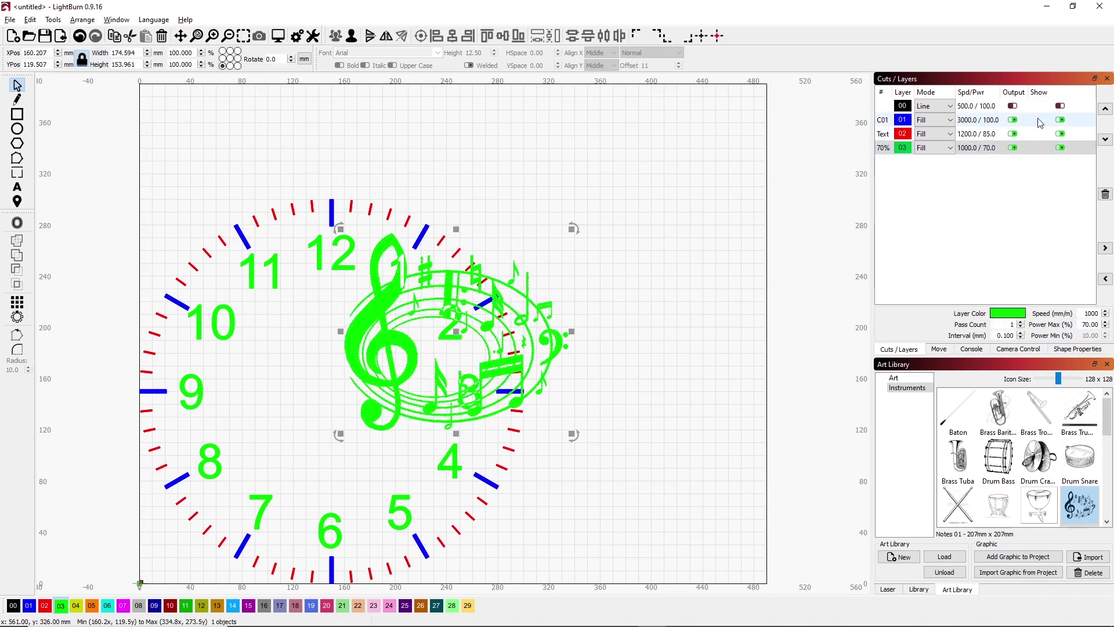
{"action": "left_click", "coordinate": [1060, 106]}
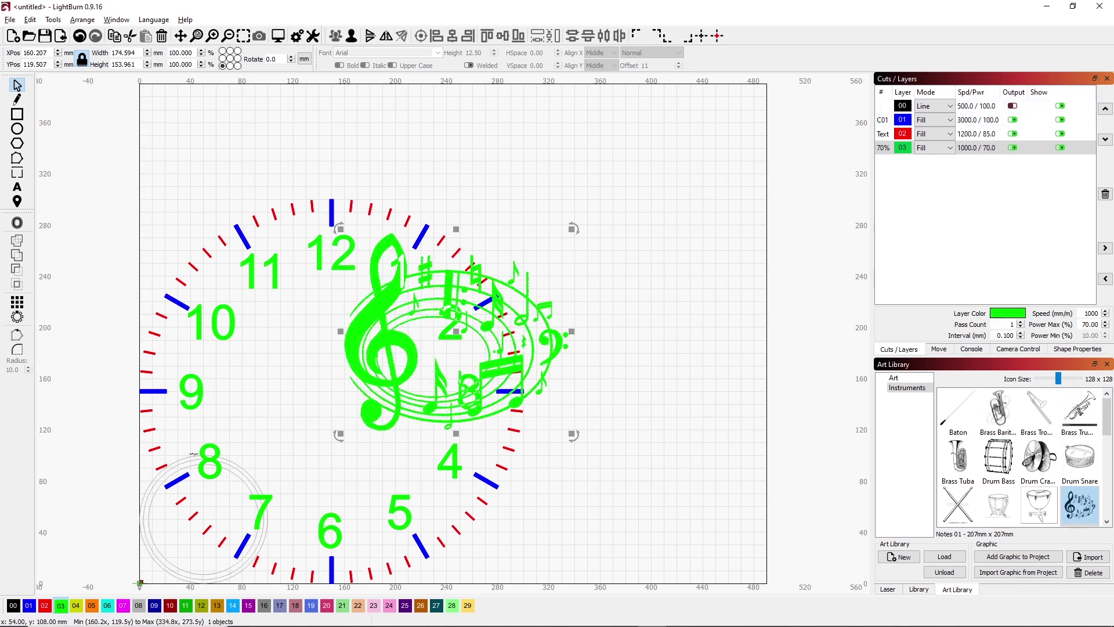
{"action": "left_click", "coordinate": [1060, 106]}
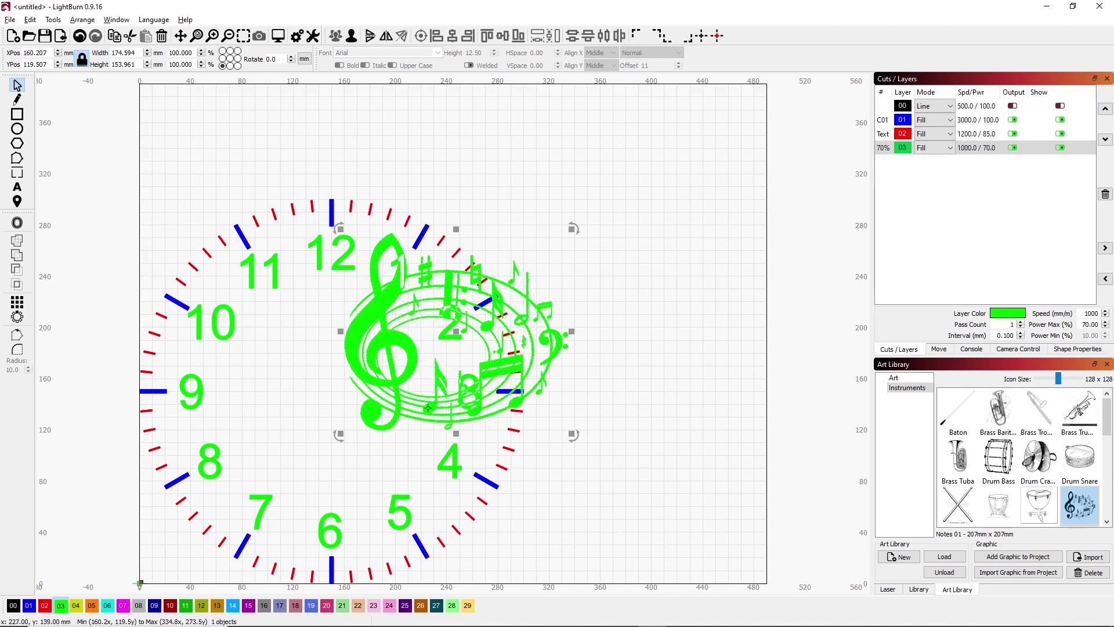
Shrink the traced graphic to about 147 by 129 mm and centre it on the clock.
{"action": "left_click_drag", "start_coordinate": [439, 357], "coordinate": [350, 393]}
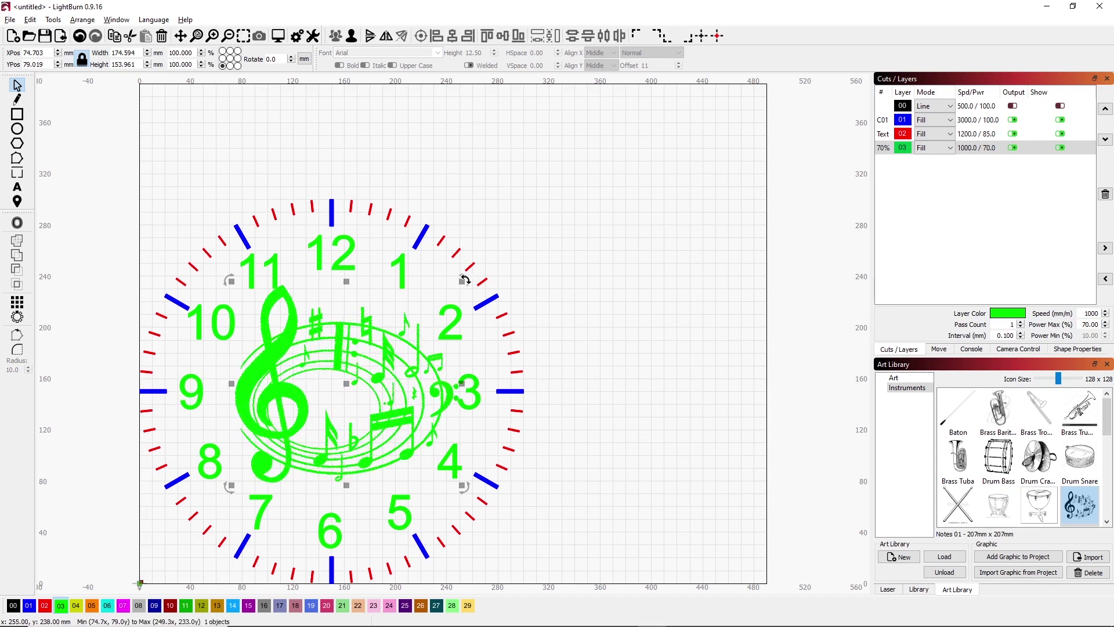
{"action": "left_click_drag", "start_coordinate": [463, 280], "coordinate": [450, 291]}
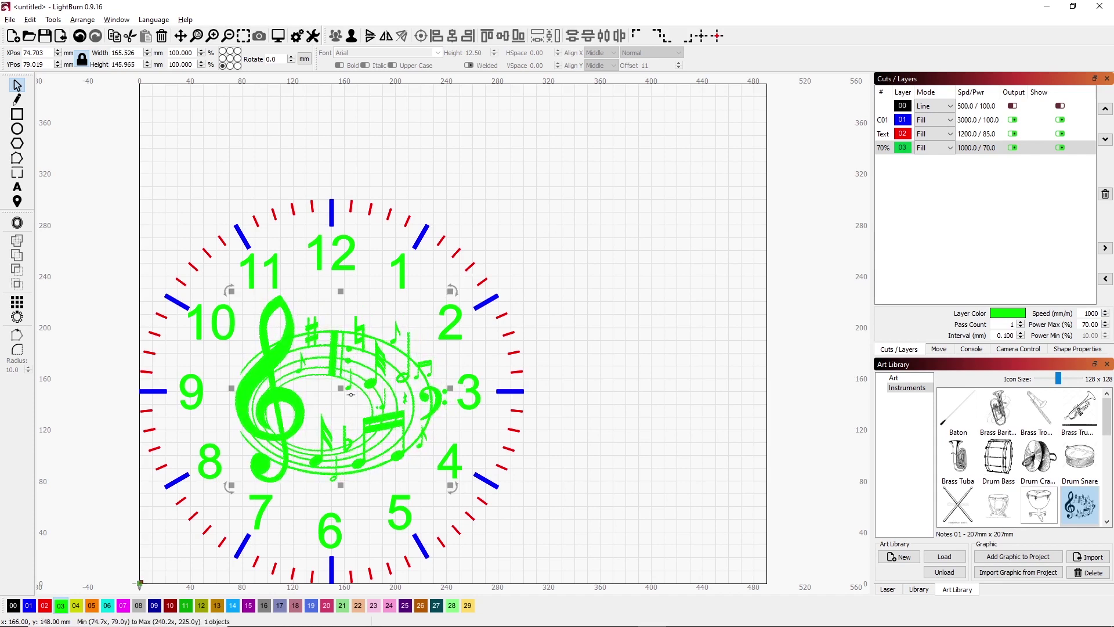
{"action": "left_click_drag", "start_coordinate": [338, 389], "coordinate": [345, 387]}
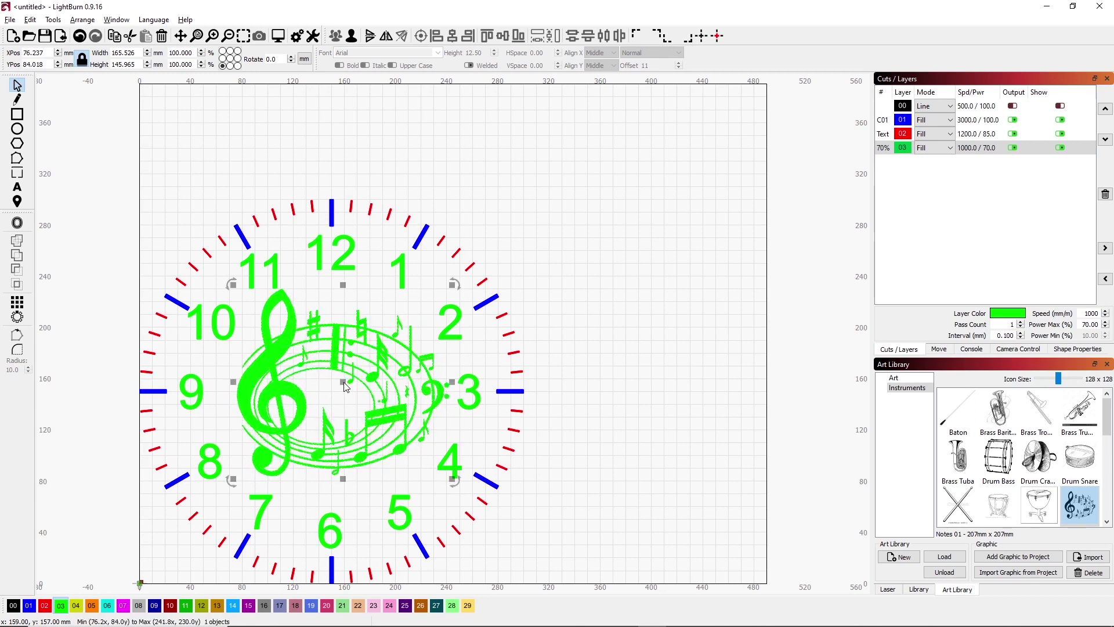
{"action": "left_click_drag", "start_coordinate": [345, 386], "coordinate": [332, 384]}
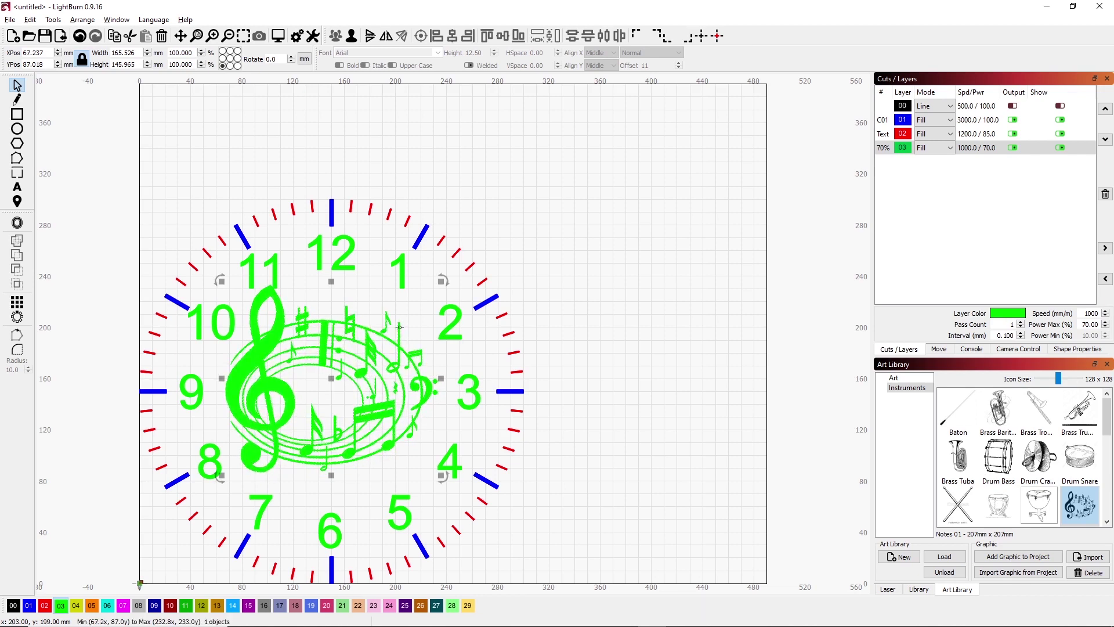
{"action": "left_click", "coordinate": [231, 59]}
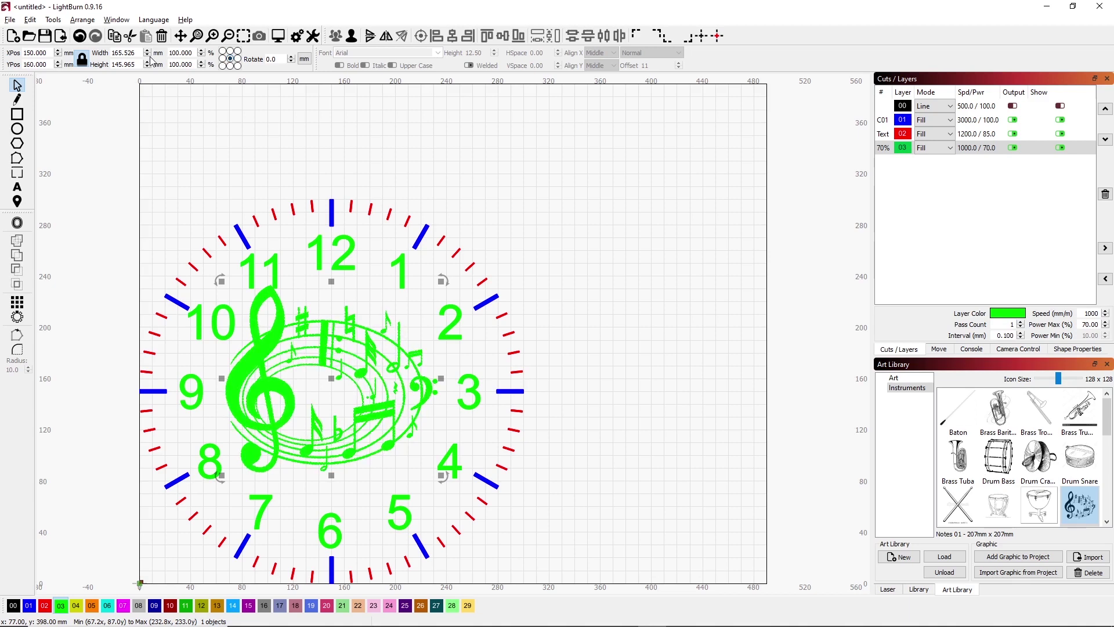
{"action": "scroll", "coordinate": [148, 53], "scroll_direction": "down", "scroll_amount": 3}
{"action": "scroll", "coordinate": [149, 53], "scroll_direction": "down", "scroll_amount": 3}
{"action": "scroll", "coordinate": [148, 53], "scroll_direction": "down", "scroll_amount": 3}
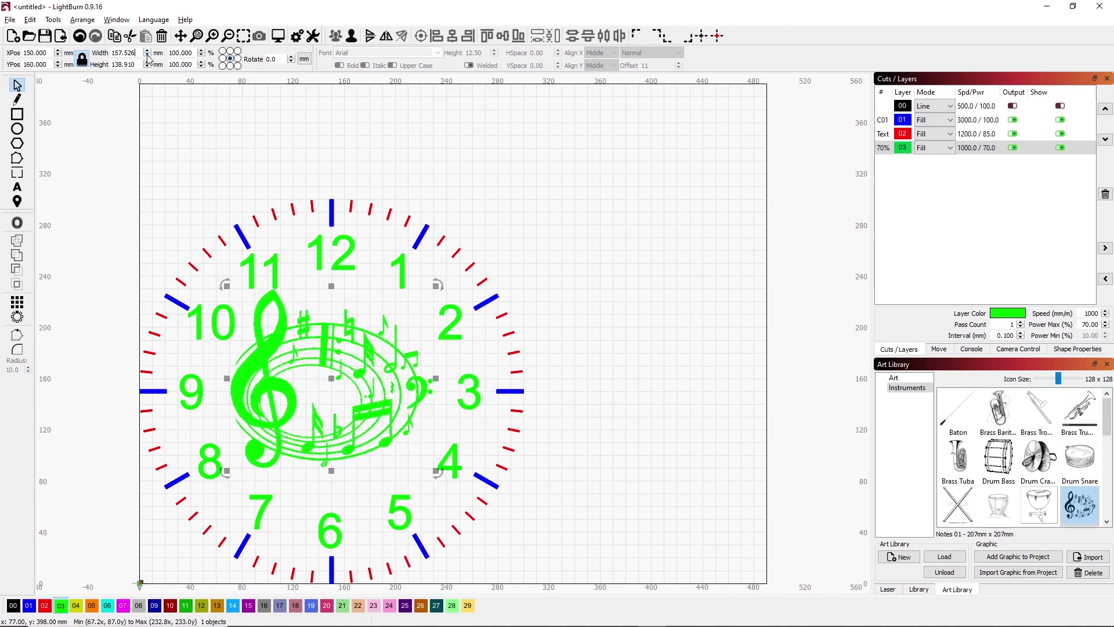
{"action": "scroll", "coordinate": [148, 53], "scroll_direction": "down", "scroll_amount": 2}
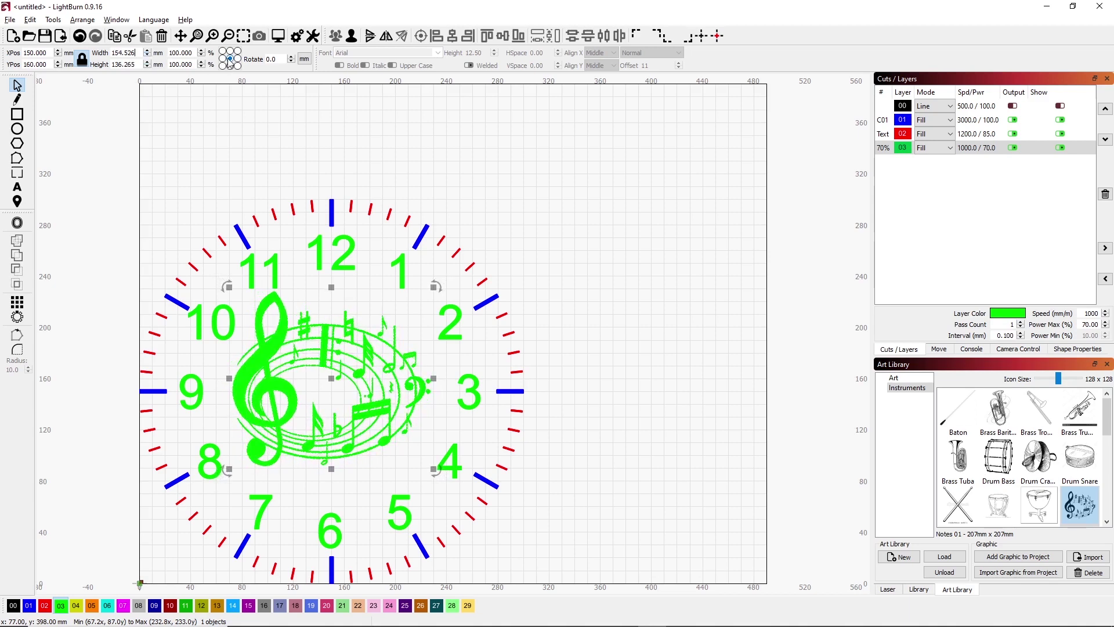
{"action": "scroll", "coordinate": [149, 55], "scroll_direction": "down", "scroll_amount": 2}
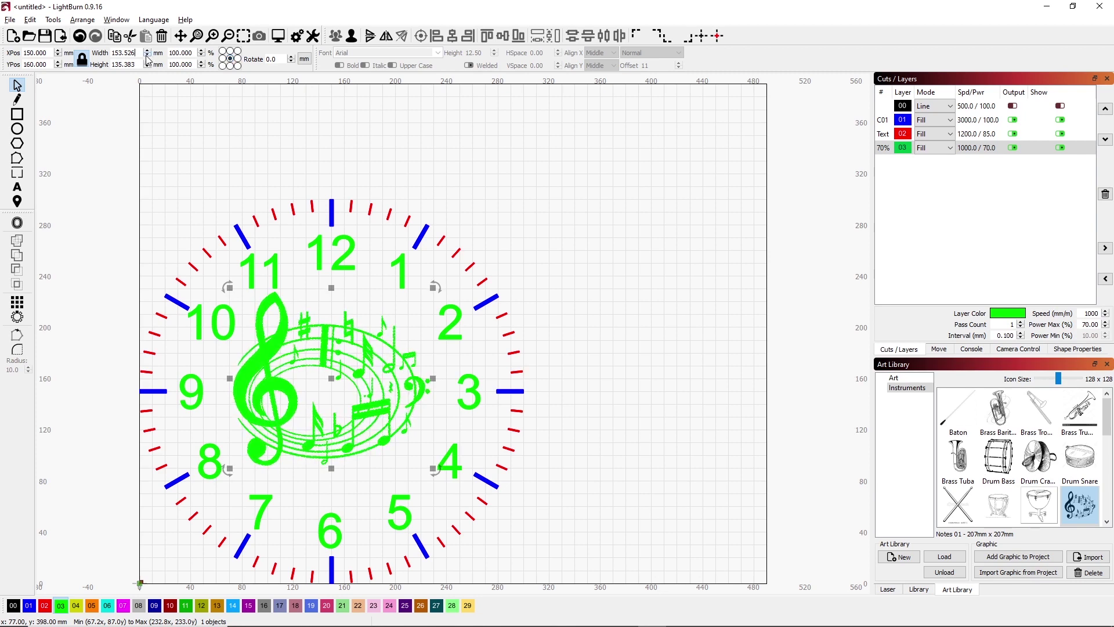
{"action": "scroll", "coordinate": [148, 54], "scroll_direction": "down", "scroll_amount": 2}
{"action": "scroll", "coordinate": [147, 54], "scroll_direction": "down", "scroll_amount": 2}
{"action": "scroll", "coordinate": [148, 54], "scroll_direction": "down", "scroll_amount": 2}
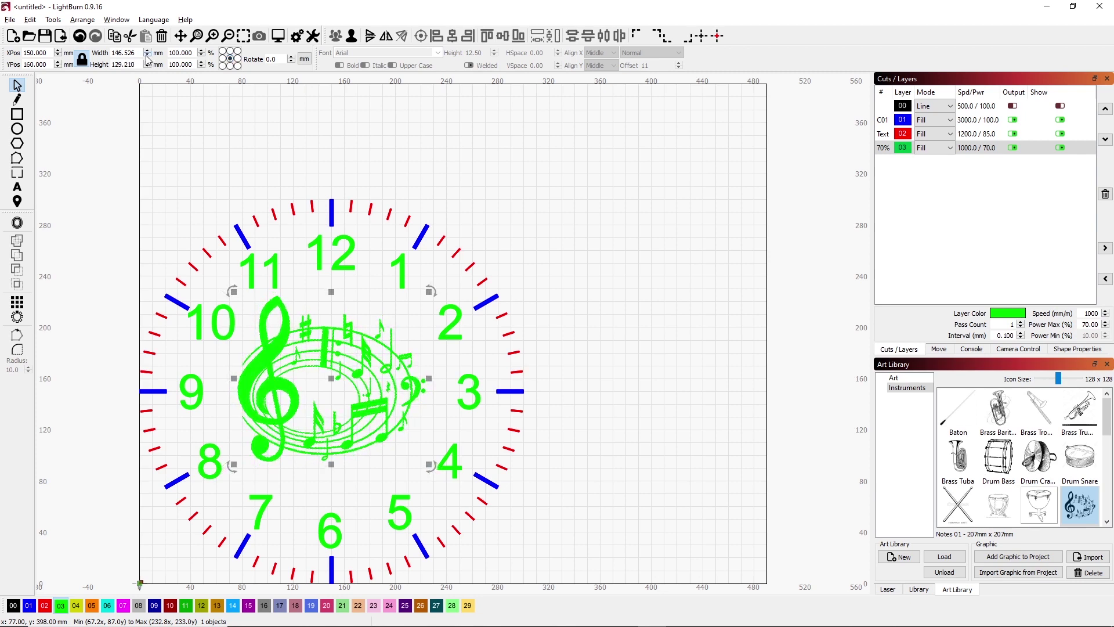
Unhide layer 00 and resize the guide circle to 300 mm wide.
{"action": "left_click", "coordinate": [1061, 107]}
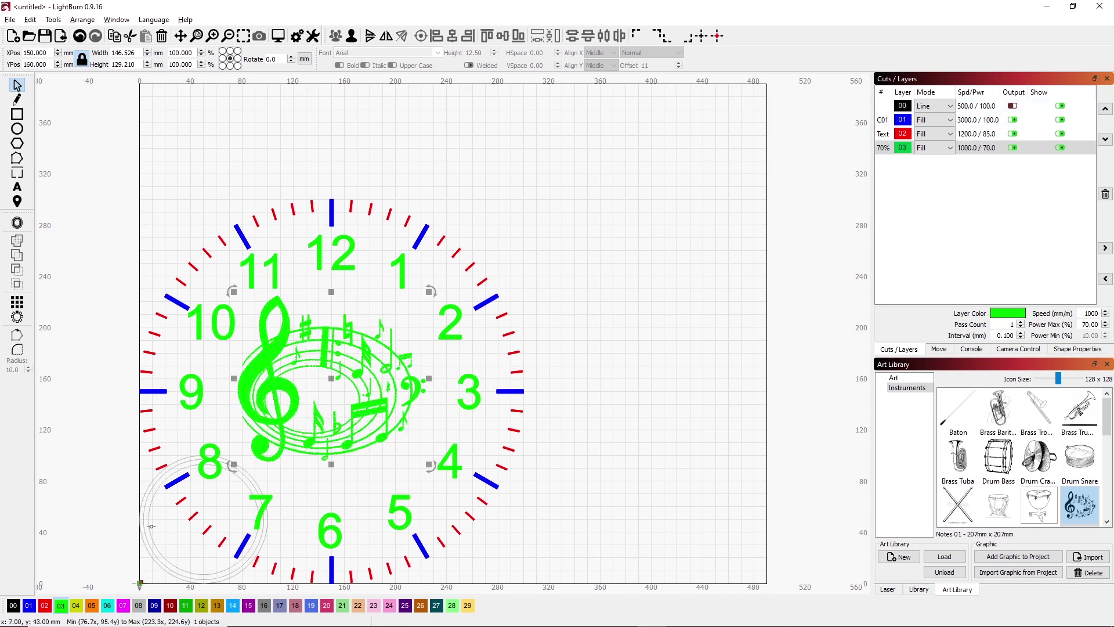
{"action": "left_click", "coordinate": [264, 481]}
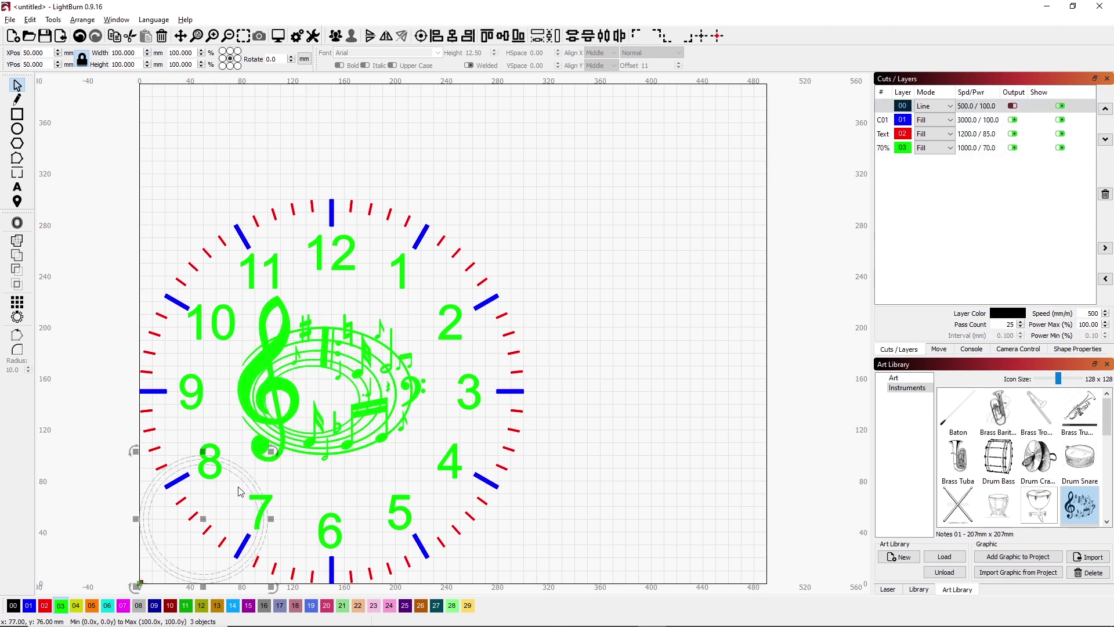
{"action": "double_click", "coordinate": [121, 53]}
{"action": "type", "text": "300"}
{"action": "key", "text": "Return"}
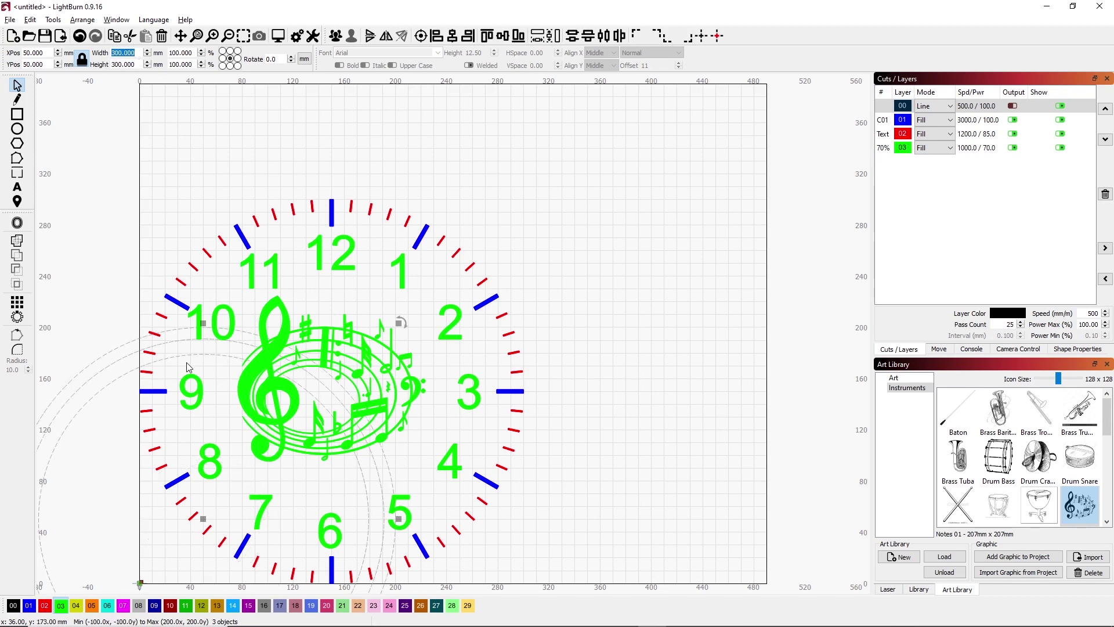
{"action": "key", "text": "ctrl+z"}
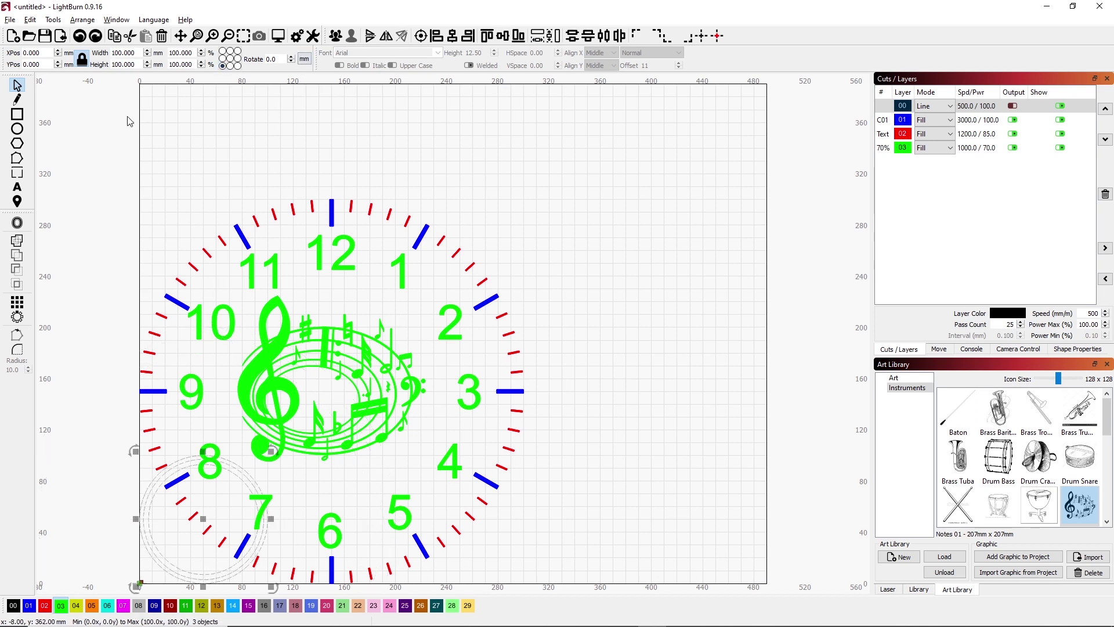
{"action": "double_click", "coordinate": [127, 53]}
{"action": "type", "text": "3"}
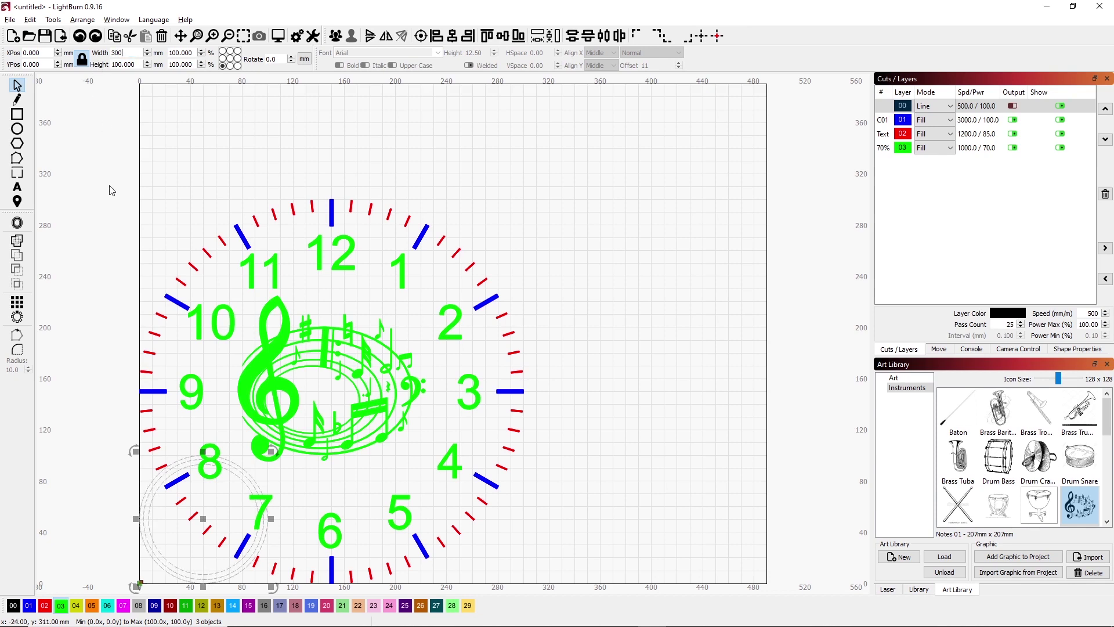
{"action": "key", "text": "Return"}
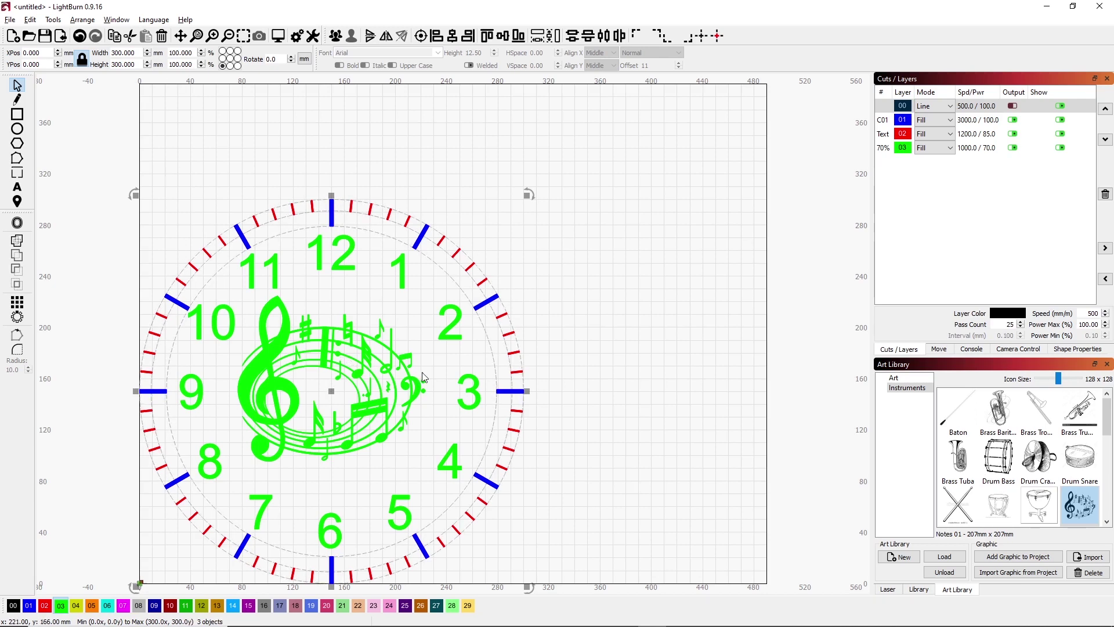
Align the music-notes graphic's centre with the clock ring, using the centre anchor.
{"action": "left_click", "coordinate": [403, 397]}
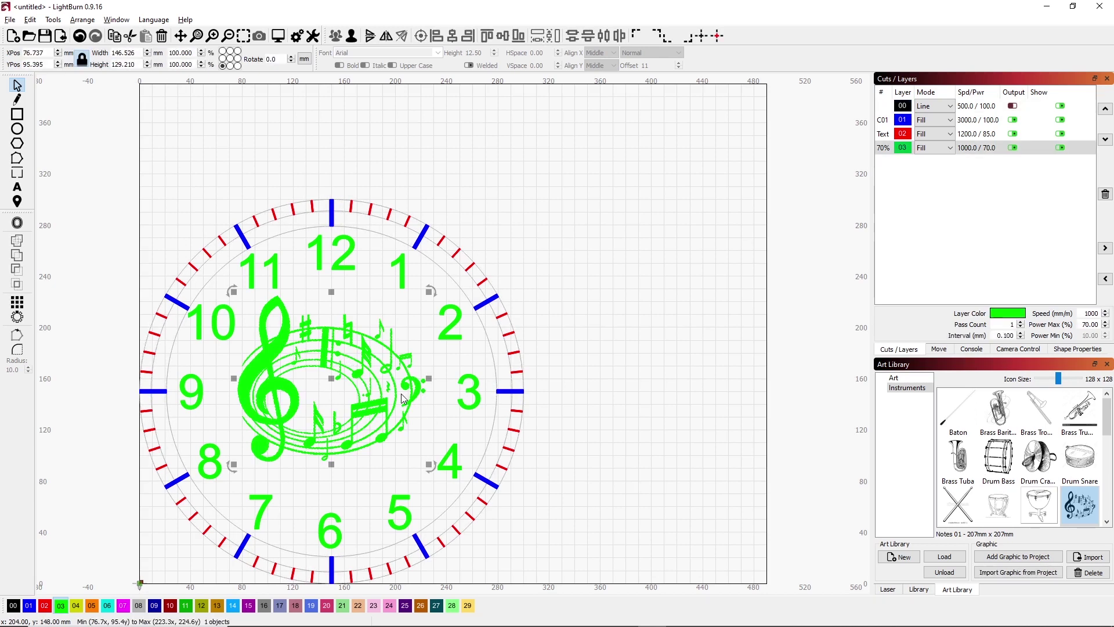
{"action": "left_click", "coordinate": [458, 285], "text": "shift"}
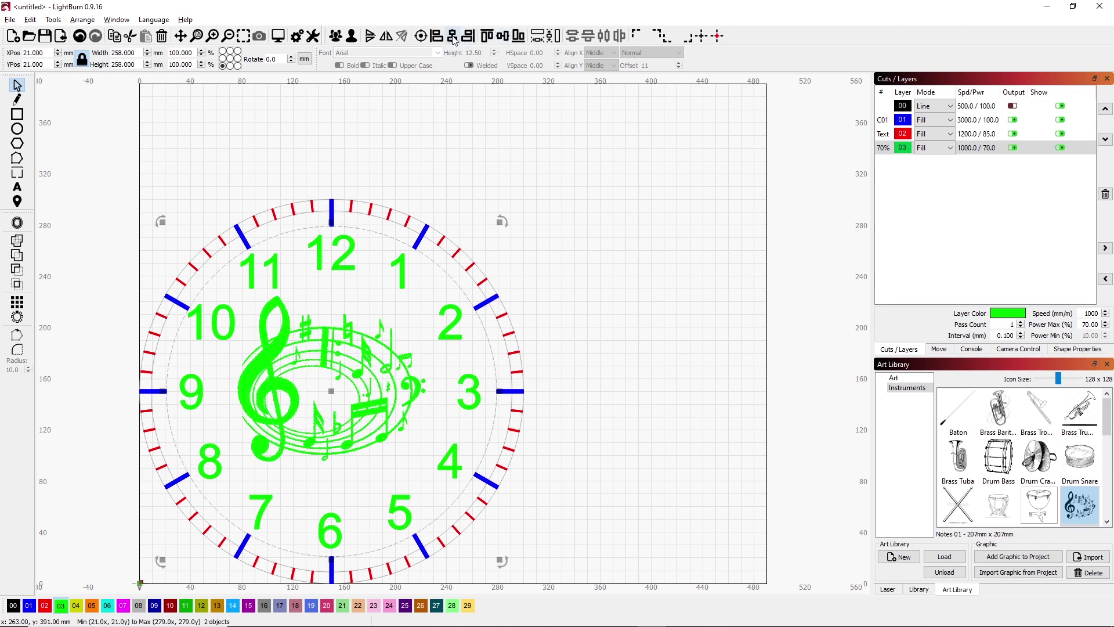
{"action": "left_click", "coordinate": [502, 37]}
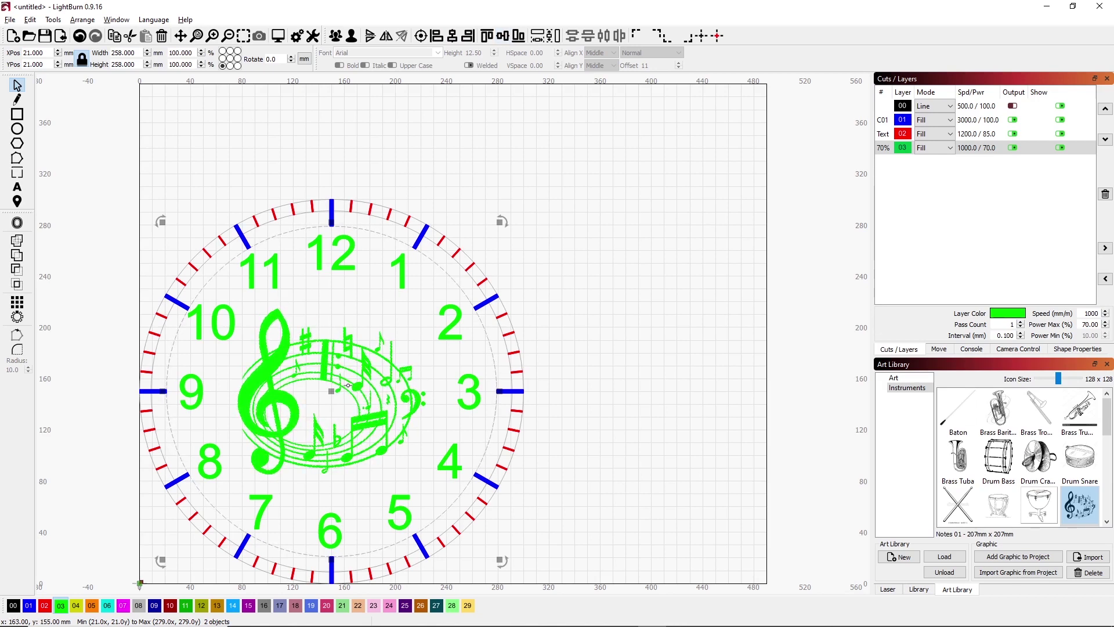
{"action": "left_click", "coordinate": [229, 58]}
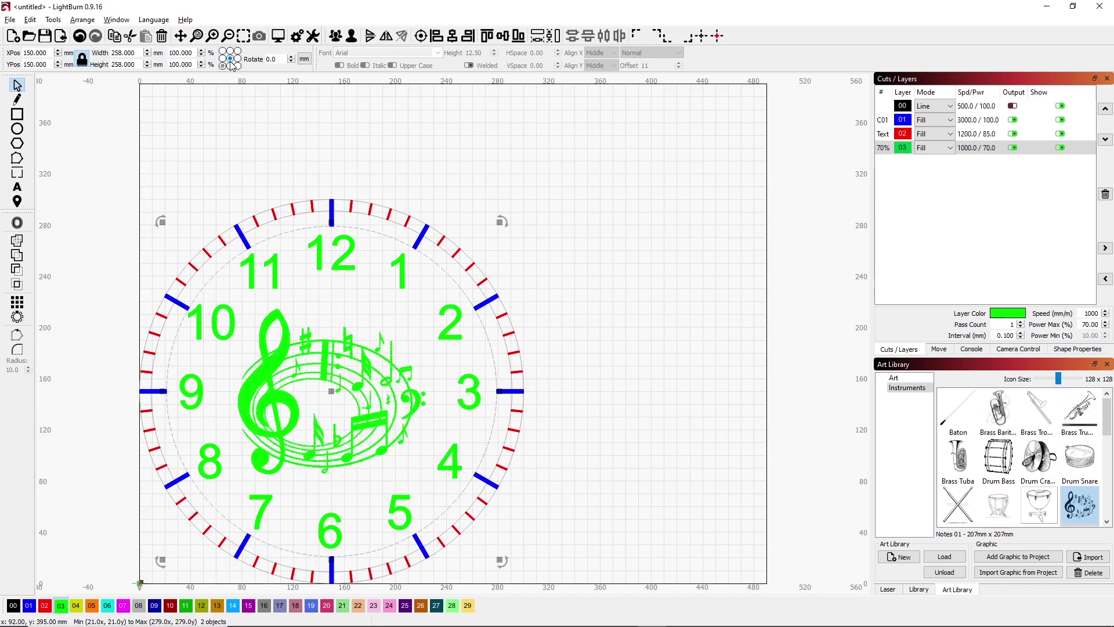
{"action": "left_click", "coordinate": [196, 155]}
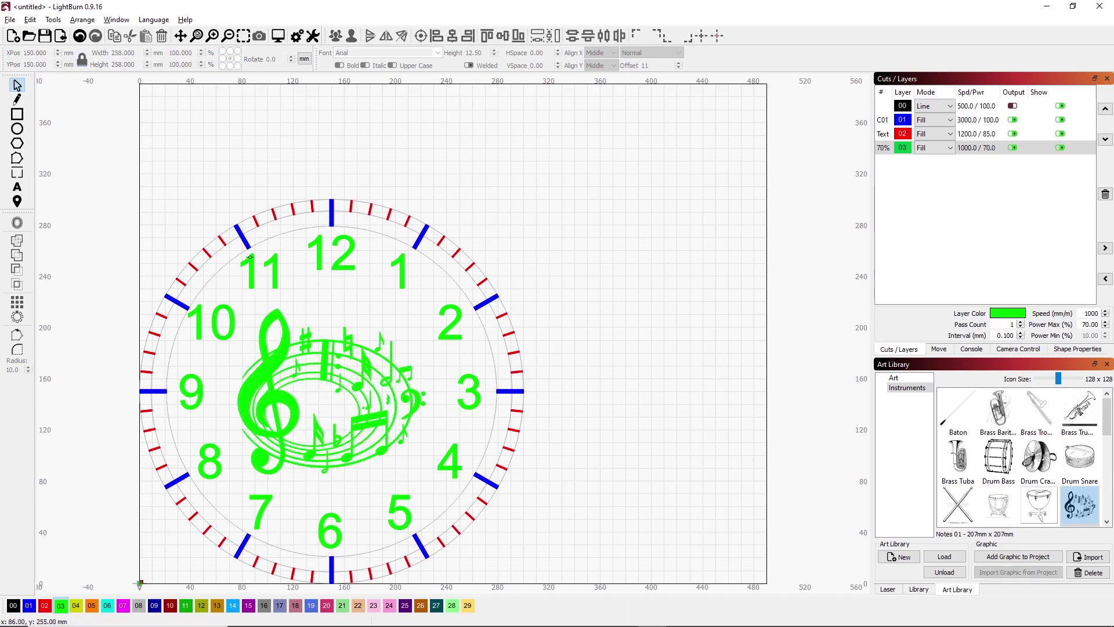
Enlarge the music-notes graphic to about 154 by 135 mm.
{"action": "left_click", "coordinate": [304, 344]}
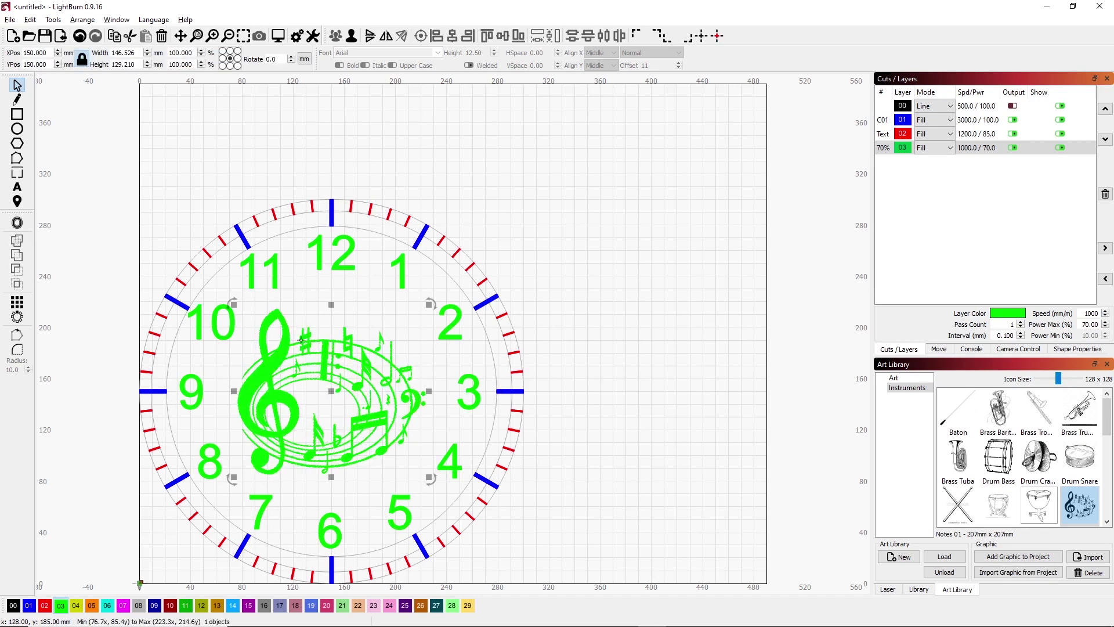
{"action": "left_click", "coordinate": [148, 50]}
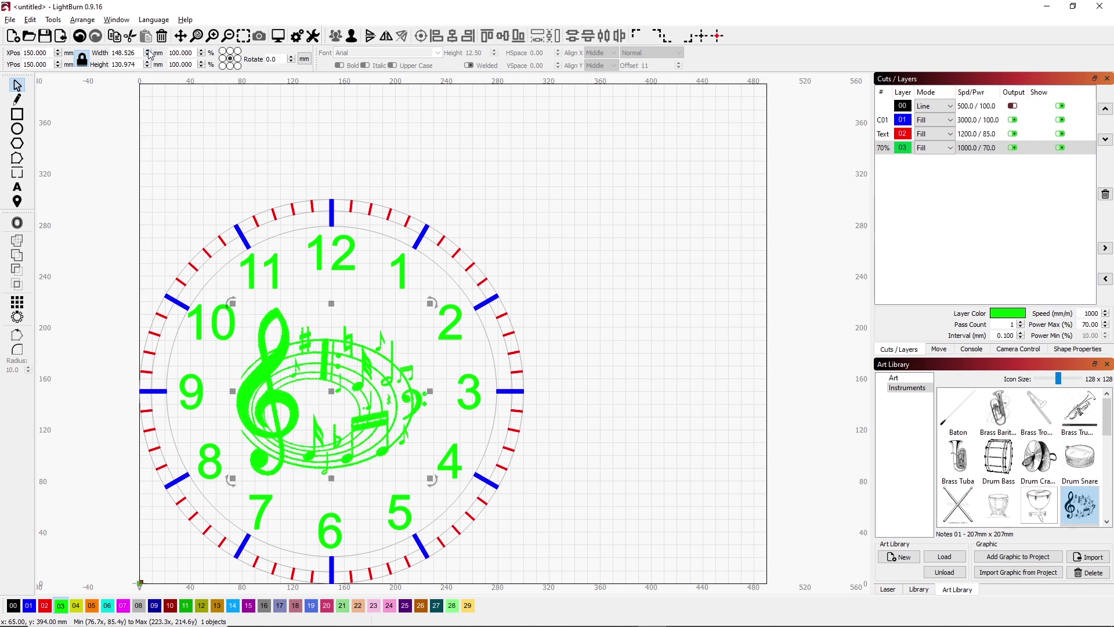
{"action": "double_click", "coordinate": [148, 50]}
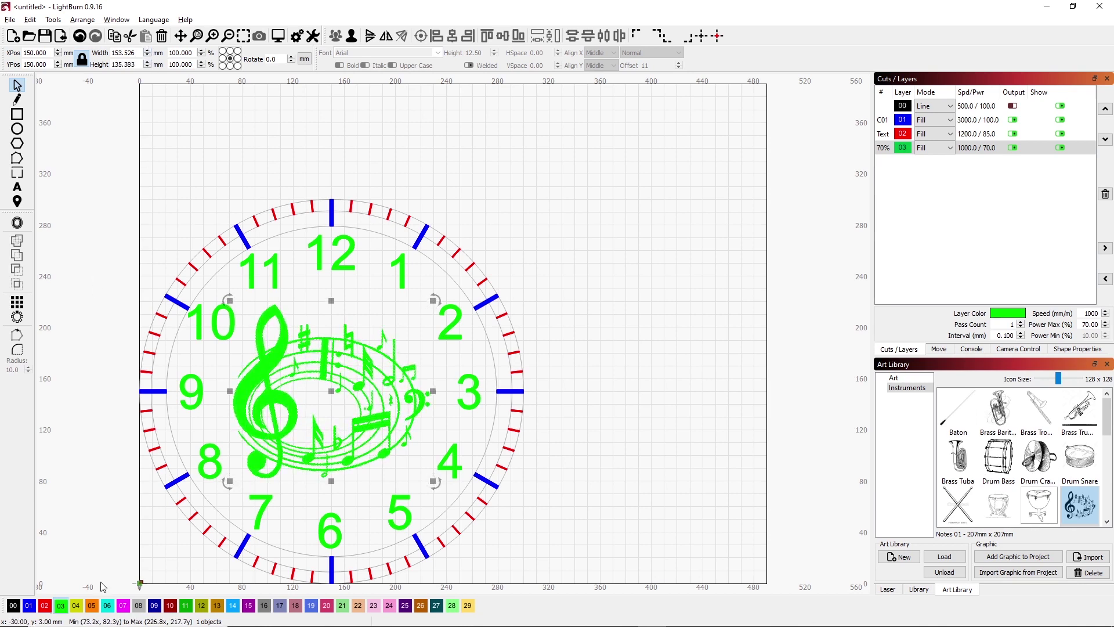
Move the music-notes graphic to yellow layer 04, widen it to about 159 mm, and hide layer 00.
{"action": "left_click", "coordinate": [77, 605]}
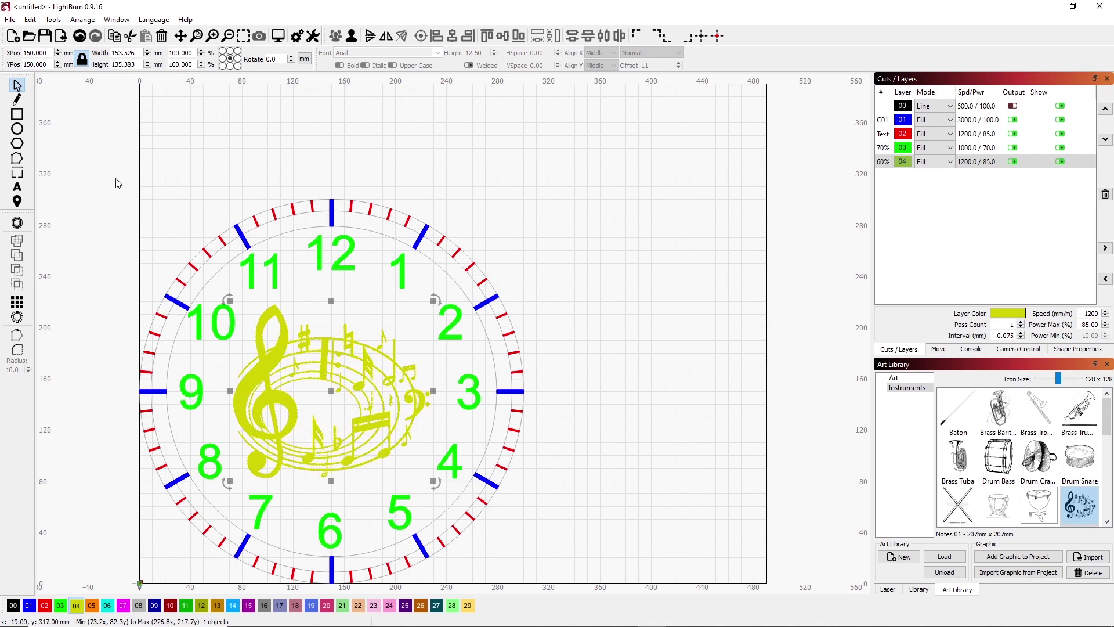
{"action": "left_click", "coordinate": [149, 50]}
{"action": "left_click", "coordinate": [149, 50]}
{"action": "left_click", "coordinate": [148, 50]}
{"action": "left_click", "coordinate": [148, 50]}
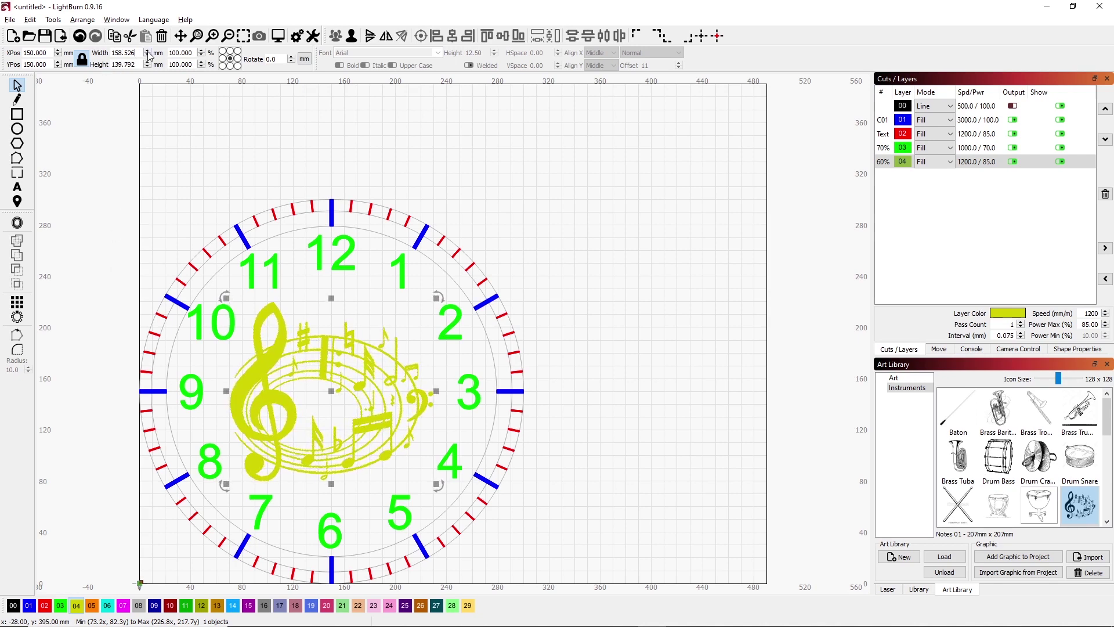
{"action": "left_click", "coordinate": [621, 331]}
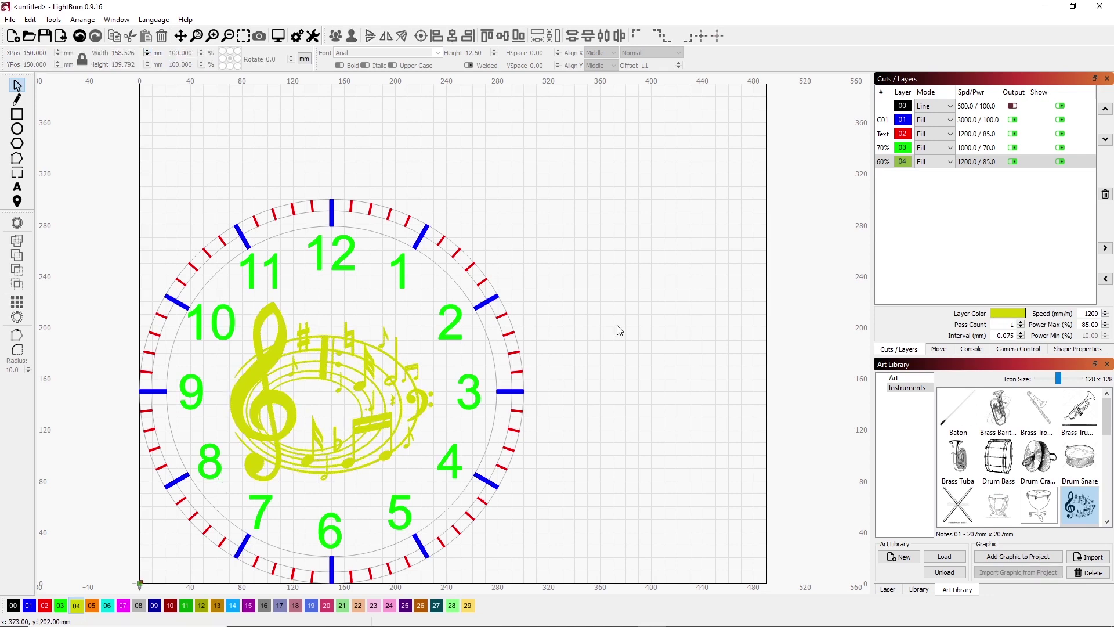
{"action": "left_click", "coordinate": [1059, 105]}
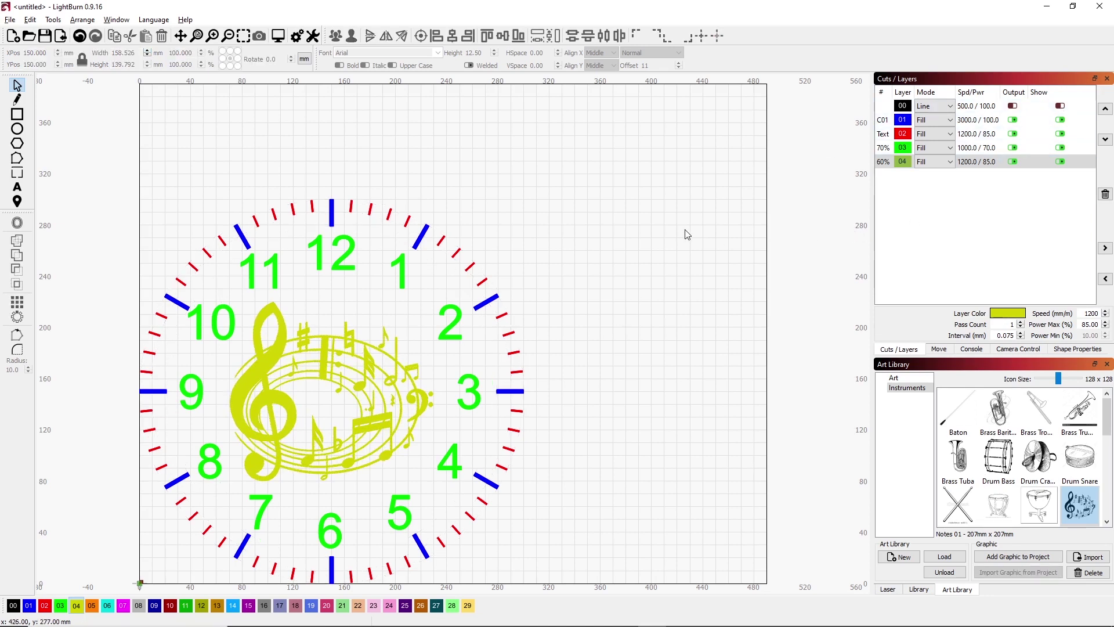
{"action": "key", "text": "alt+p"}
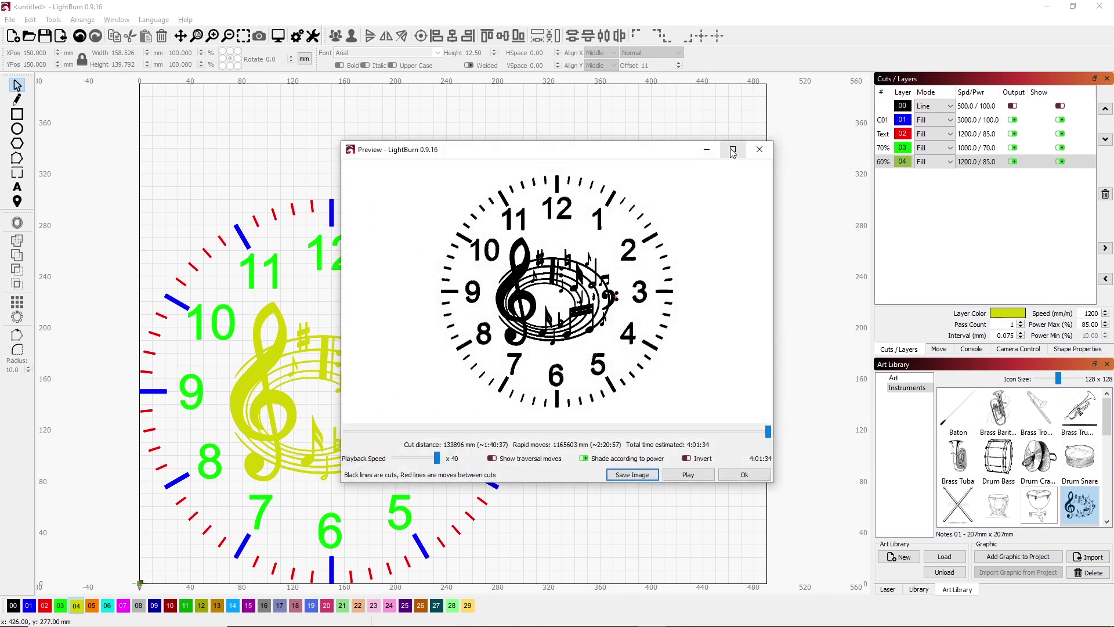
{"action": "left_click", "coordinate": [732, 150]}
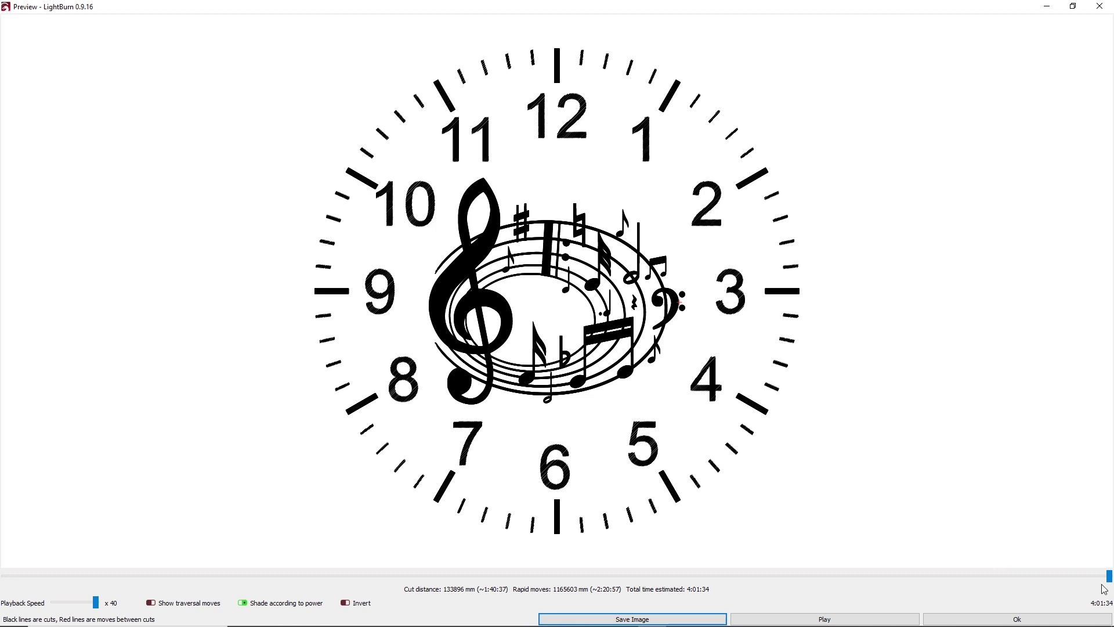
{"action": "mouse_move", "coordinate": [1108, 575]}
{"action": "left_mouse_down"}
{"action": "mouse_move", "coordinate": [115, 574]}
{"action": "mouse_move", "coordinate": [1109, 576]}
{"action": "left_mouse_up"}
{"action": "key", "text": "Escape"}
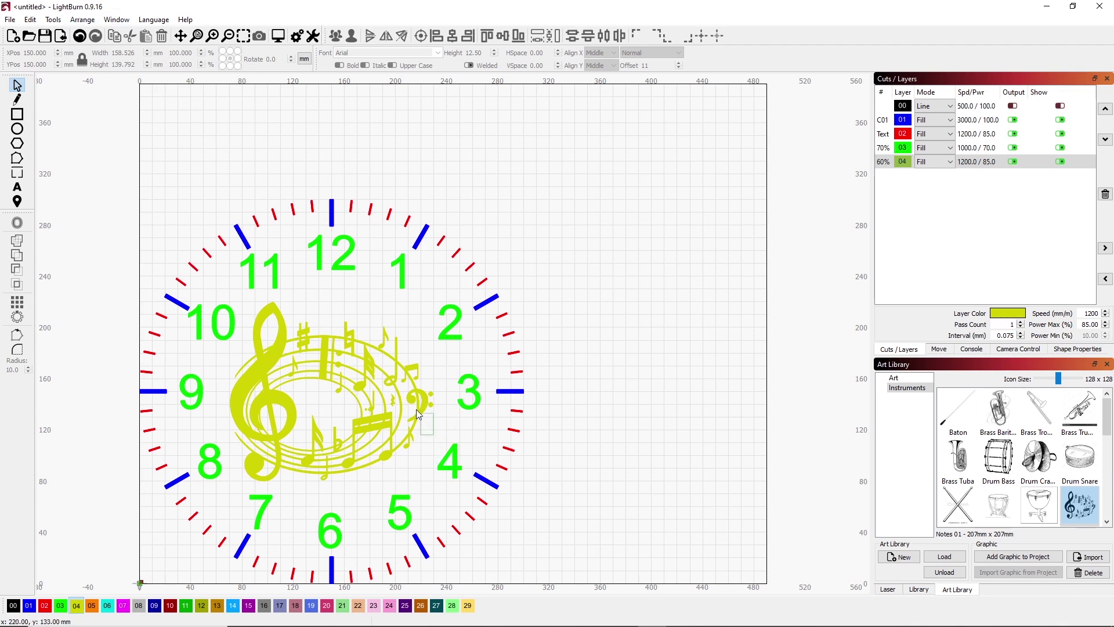
{"action": "left_click", "coordinate": [406, 398]}
Delete the selected music-notes graphic from the clock face.
{"action": "key", "text": "Delete"}
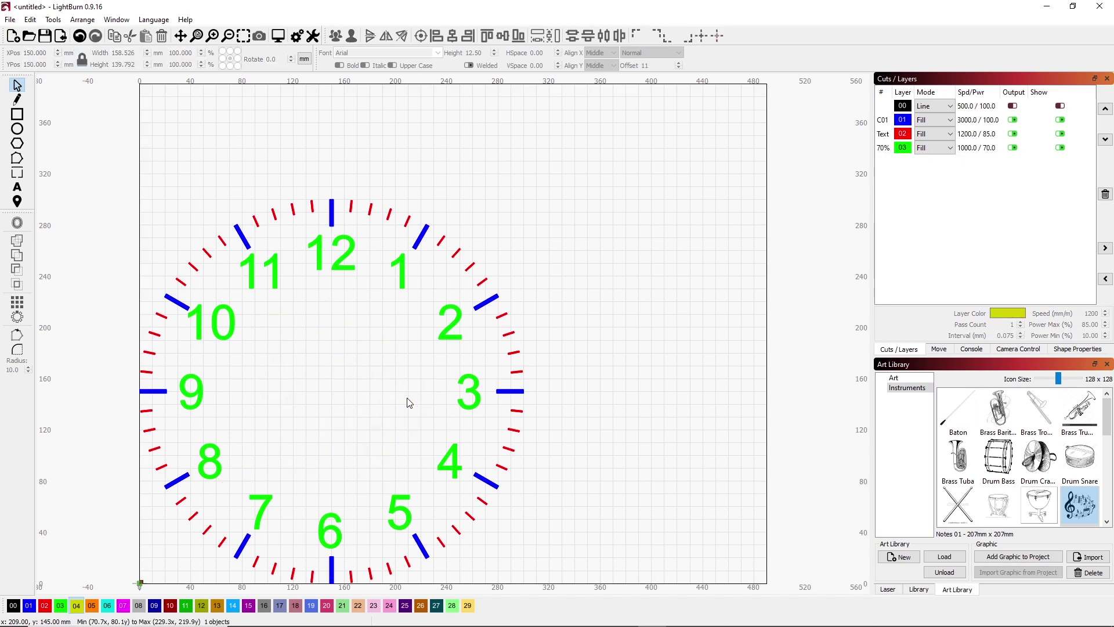